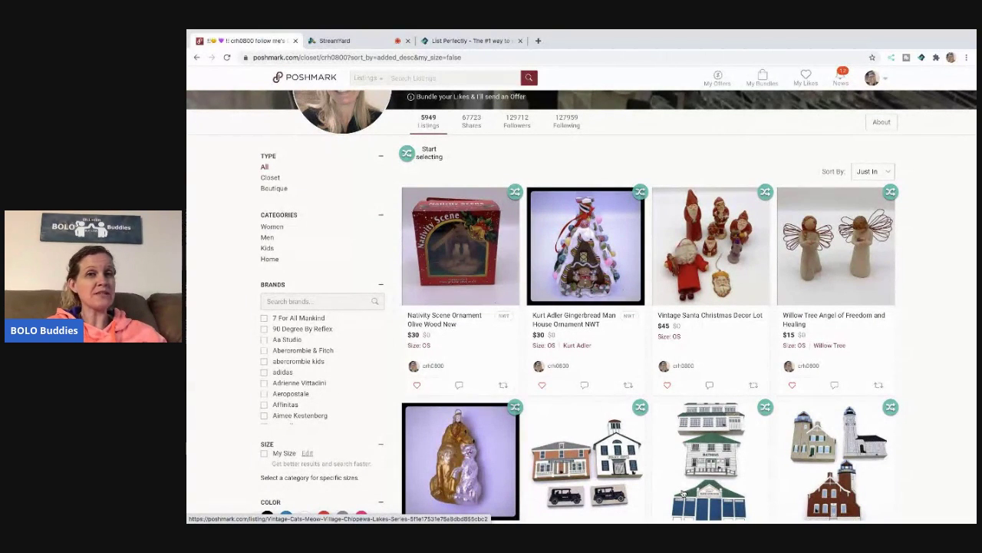
# Copy the Nativity Scene Ornament Olive Wood New listing from the Poshmark closet to Mercari and eBay.
pyautogui.click(516, 193)
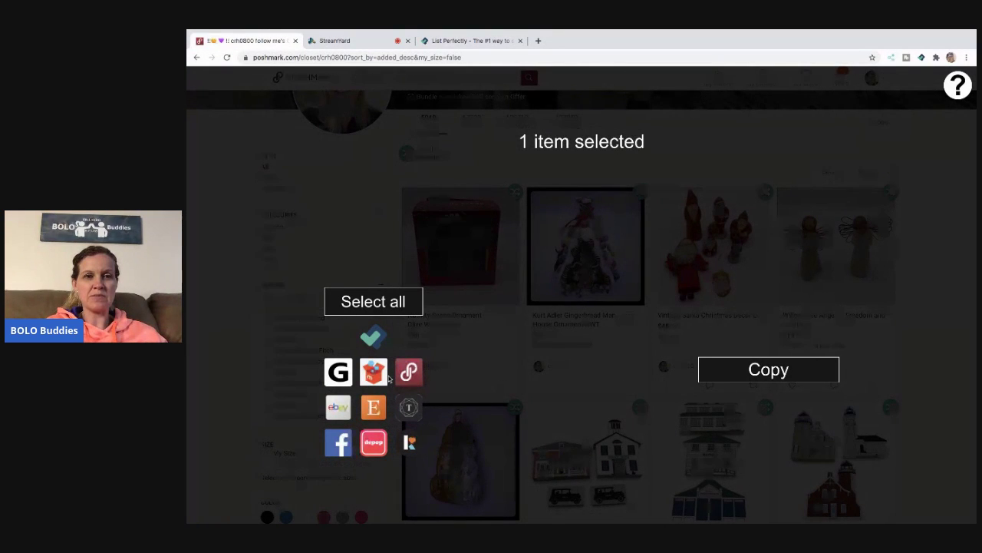
pyautogui.click(343, 410)
pyautogui.click(772, 373)
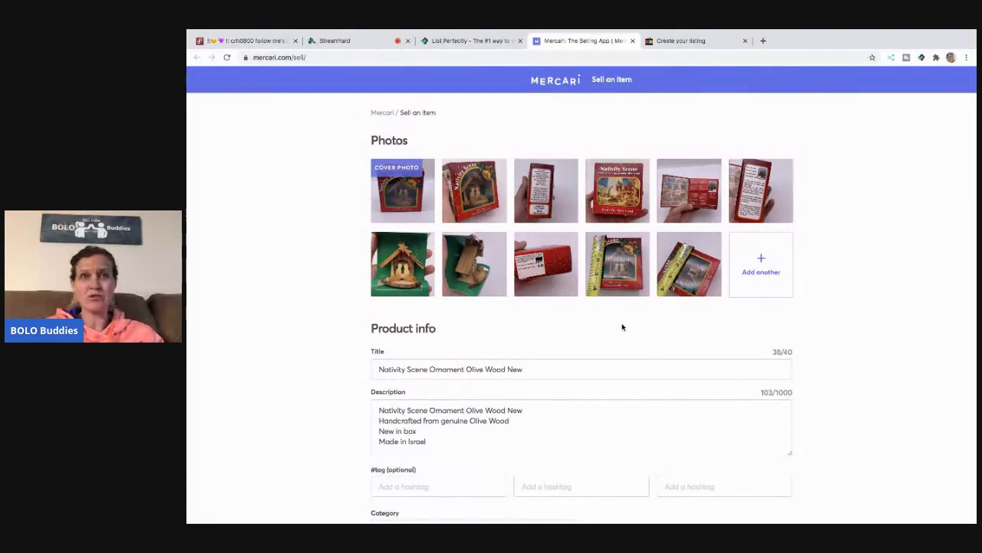
# Add the hashtags #Nativity, #Ornament and #Wood to the Mercari listing.
pyautogui.scroll(-1, 586, 328)
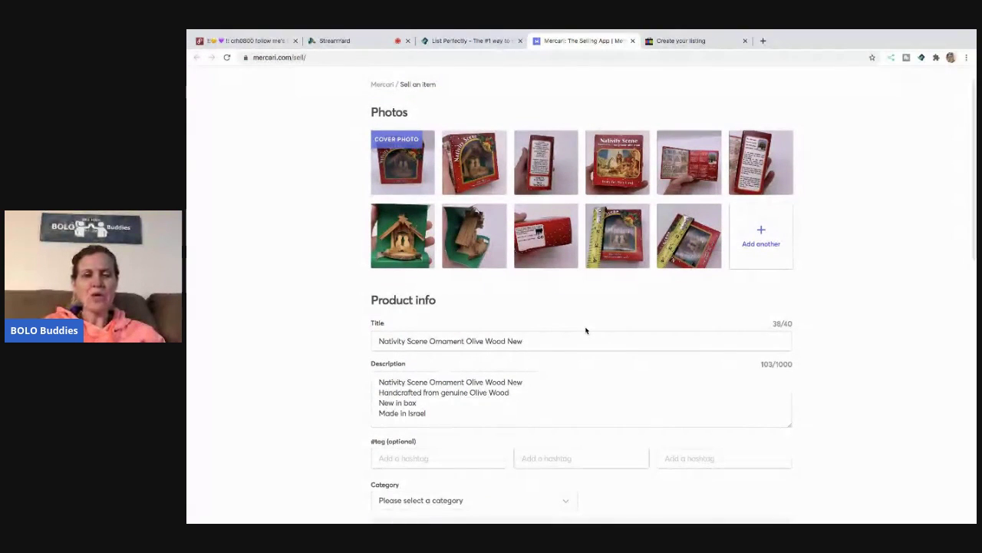
pyautogui.scroll(-1, 585, 329)
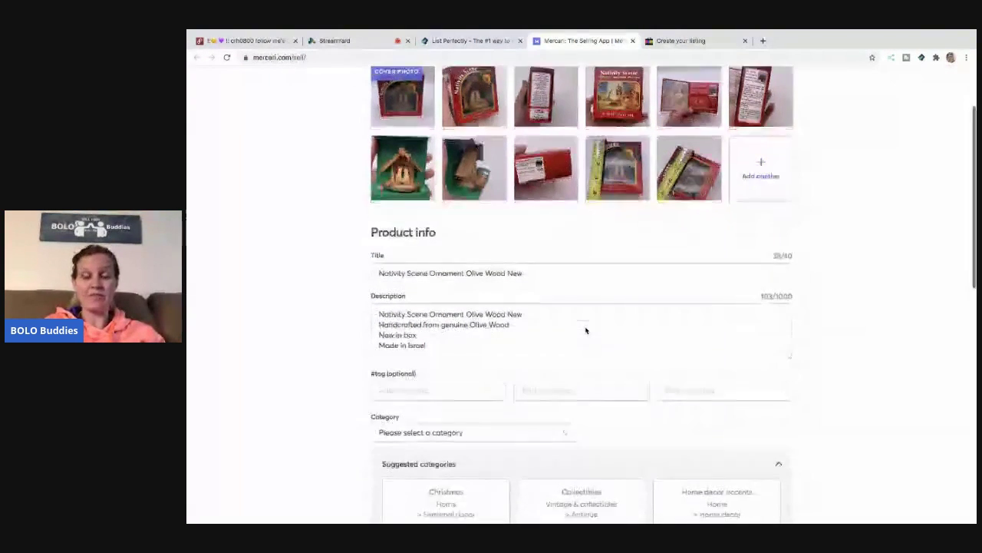
pyautogui.click(461, 380)
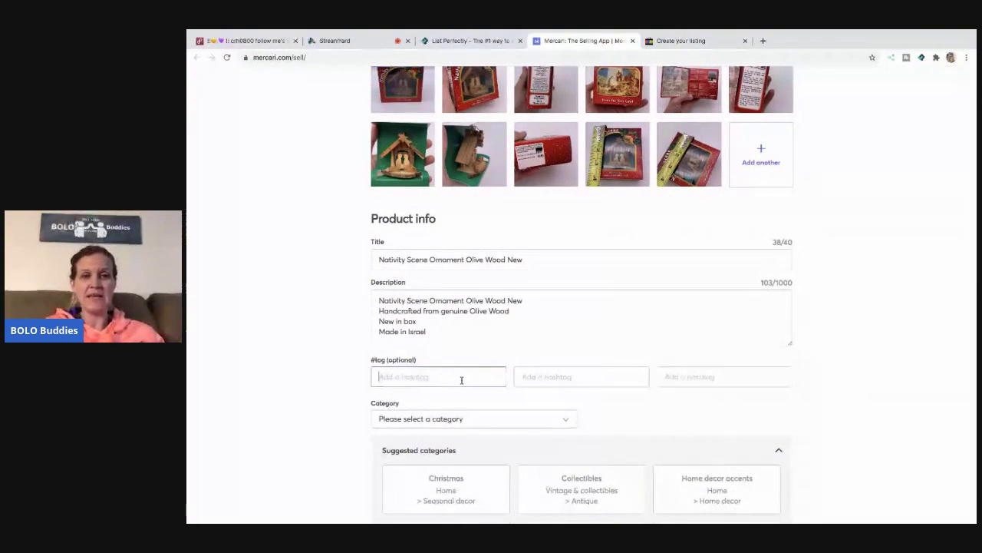
pyautogui.write('#Nativity')
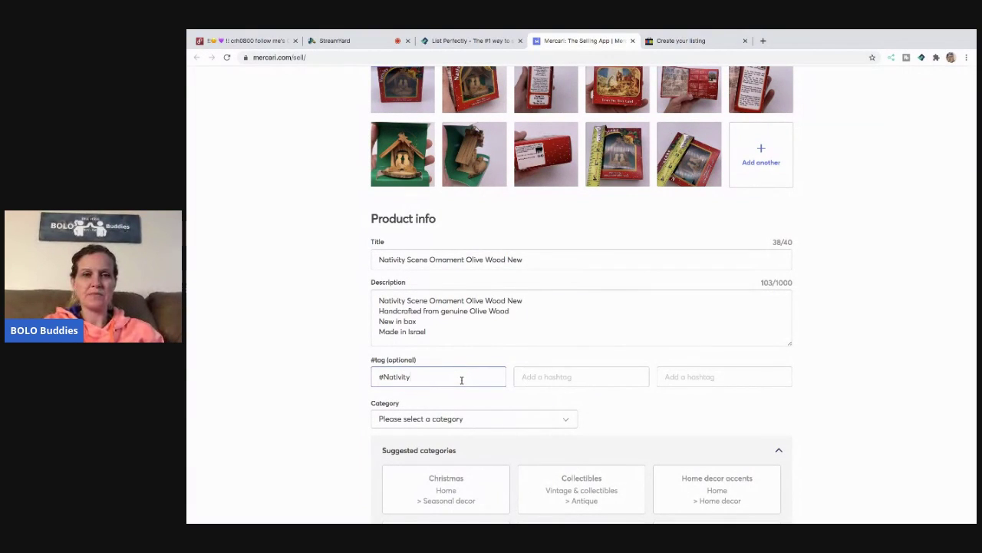
pyautogui.press('Tab')
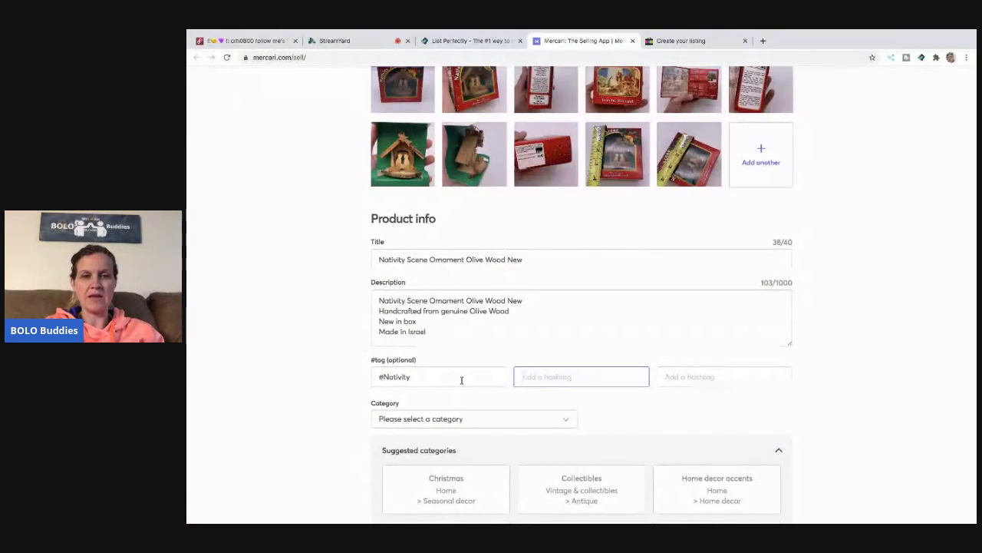
pyautogui.write('ORnanament')
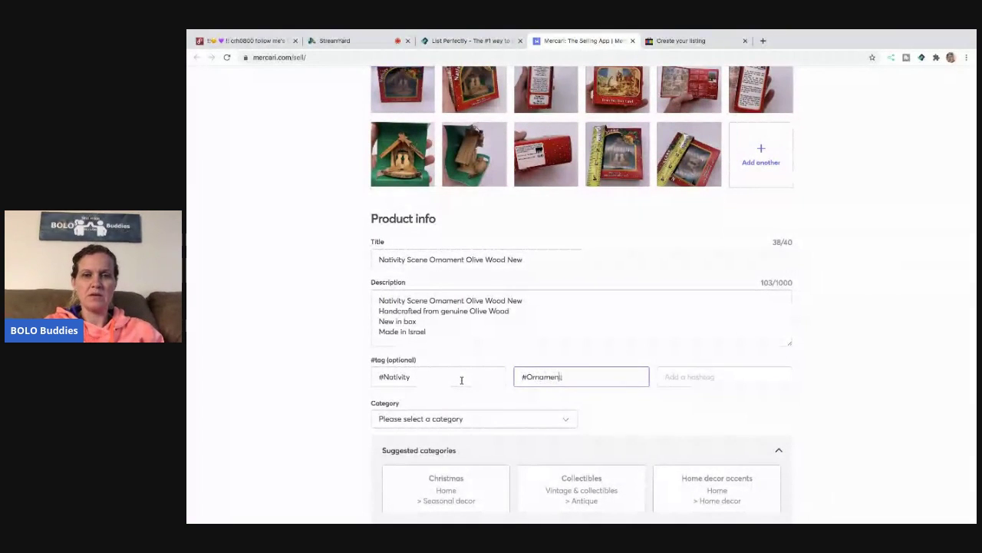
pyautogui.press('Tab')
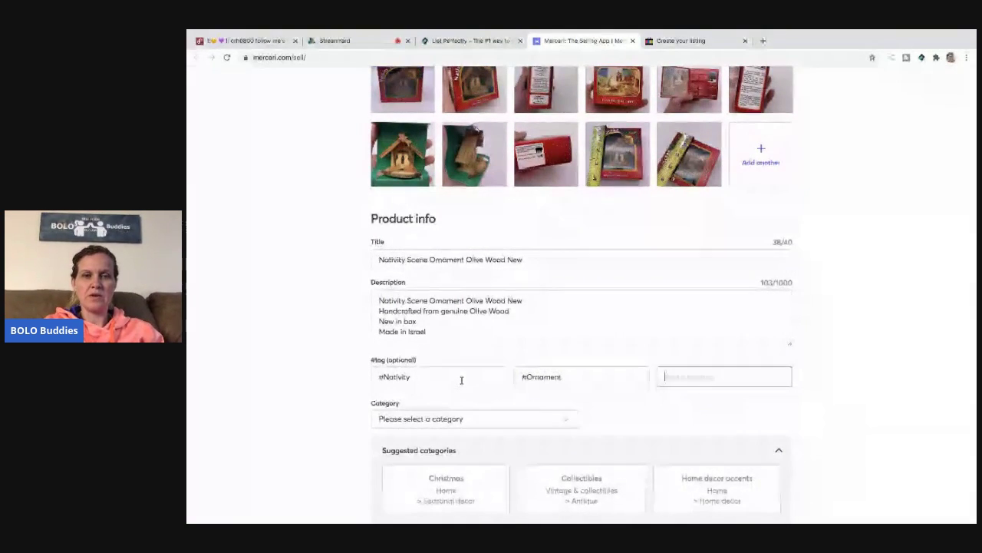
pyautogui.write('Wood')
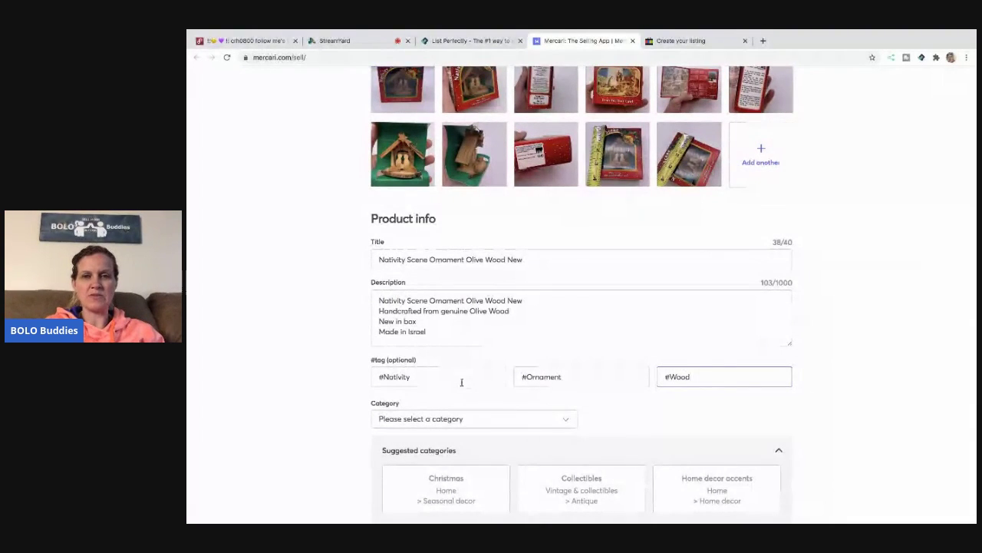
# Set the category to the suggested Home > Seasonal decor > Christmas and the condition to New.
pyautogui.scroll(-1, 471, 440)
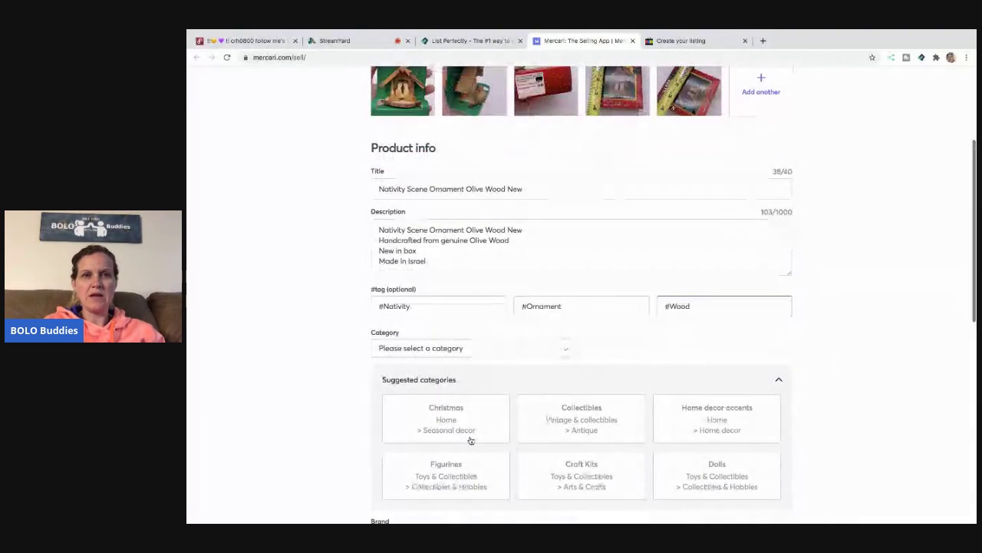
pyautogui.click(470, 424)
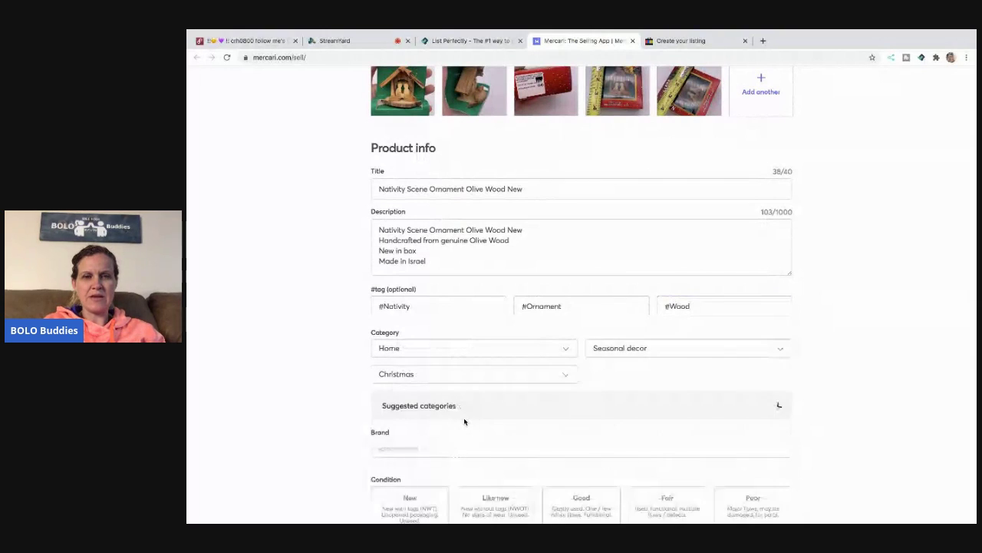
pyautogui.scroll(-3, 463, 416)
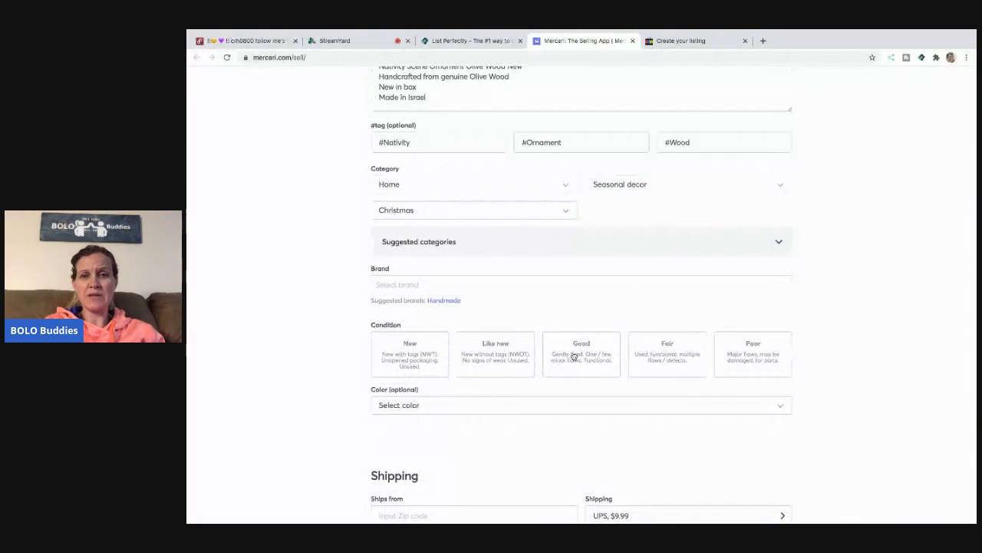
pyautogui.click(399, 354)
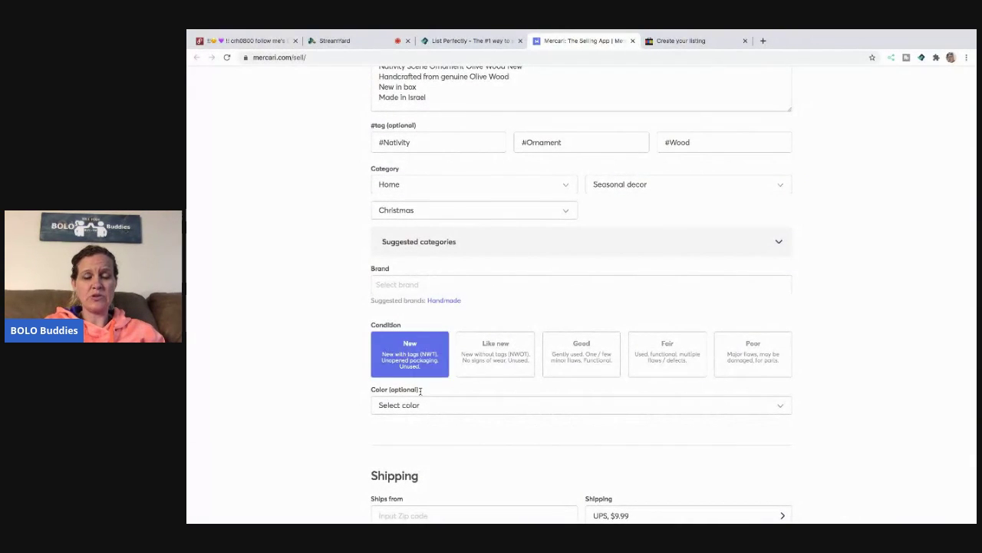
# Enter the ships-from ZIP code and set shipping to free for buyers with Ship on your own.
pyautogui.scroll(-3, 442, 427)
pyautogui.click(444, 338)
pyautogui.write('43023')
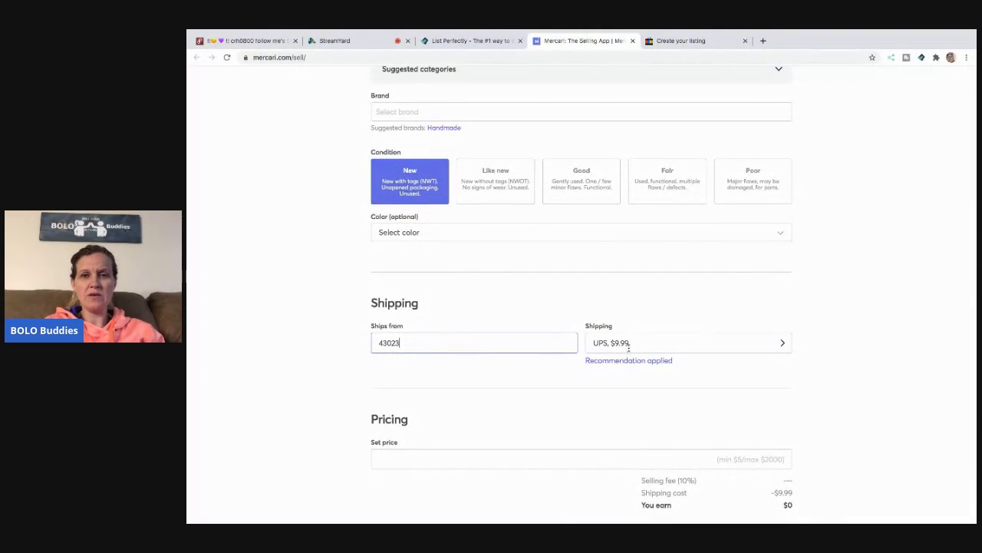
pyautogui.click(629, 347)
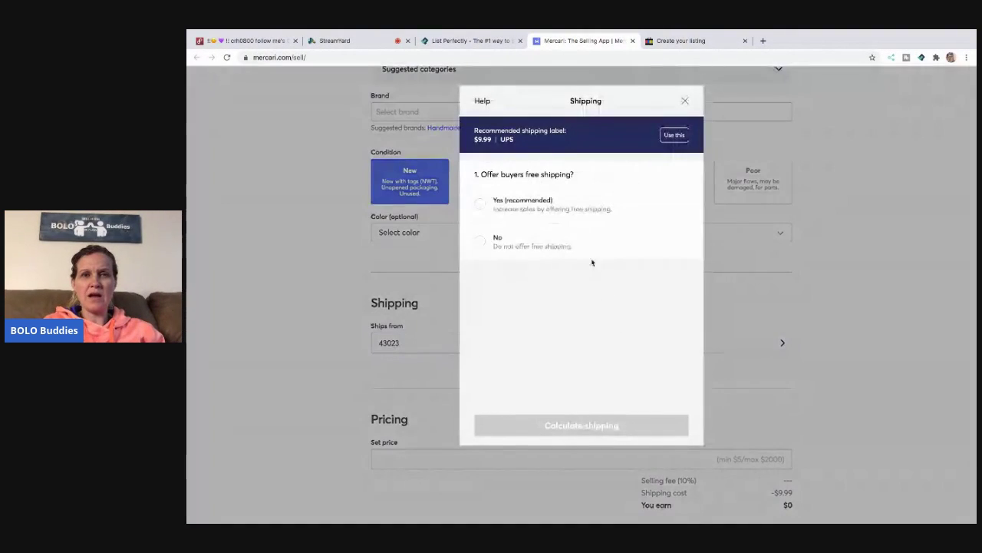
pyautogui.click(569, 203)
pyautogui.click(524, 347)
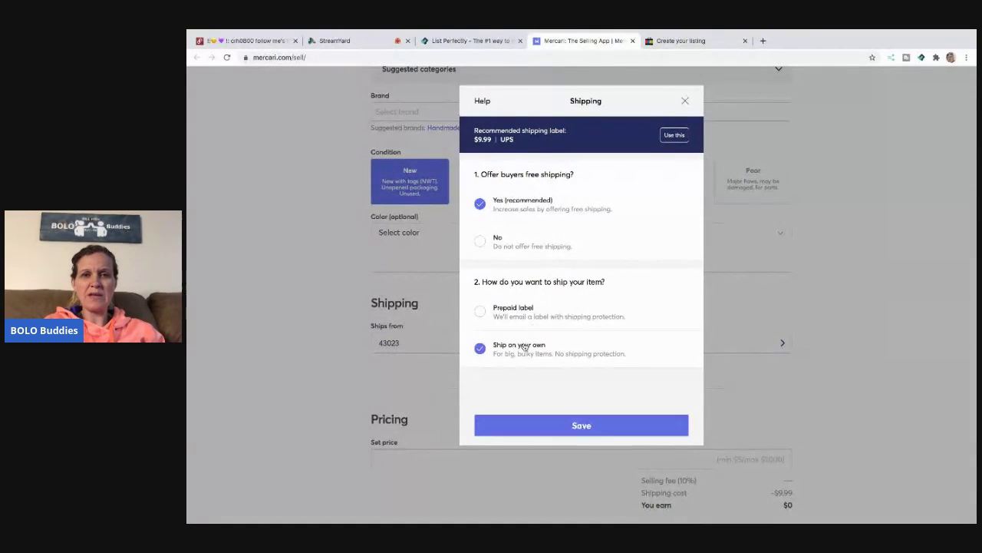
pyautogui.click(575, 425)
# Price the item at $30 with Smart pricing off and publish the Mercari listing.
pyautogui.click(775, 447)
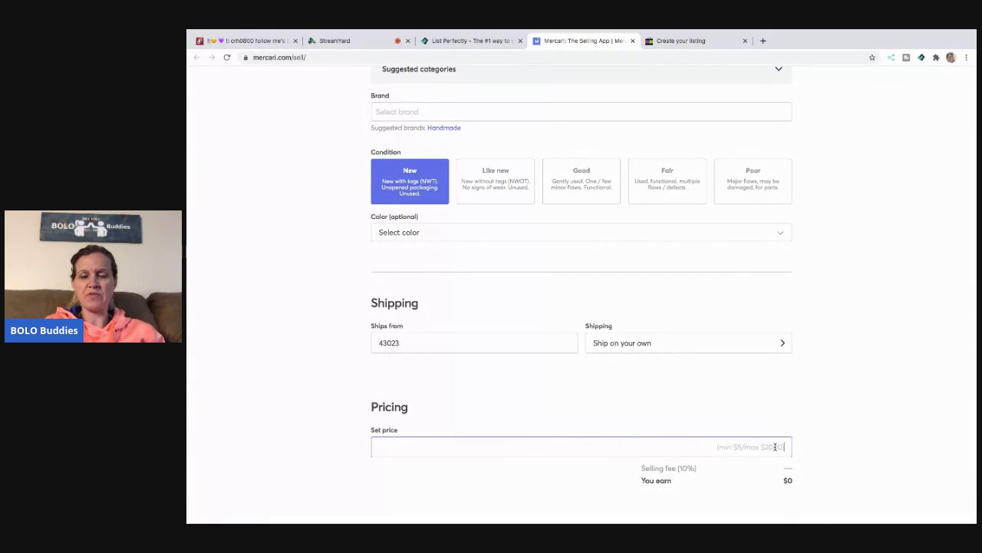
pyautogui.write('30')
pyautogui.scroll(-1, 737, 426)
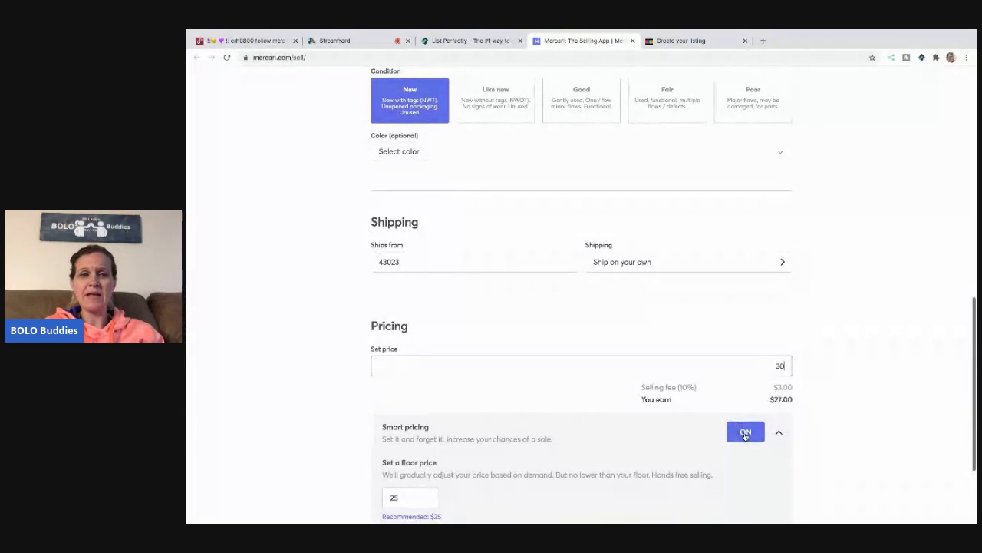
pyautogui.click(745, 432)
pyautogui.scroll(-1, 744, 436)
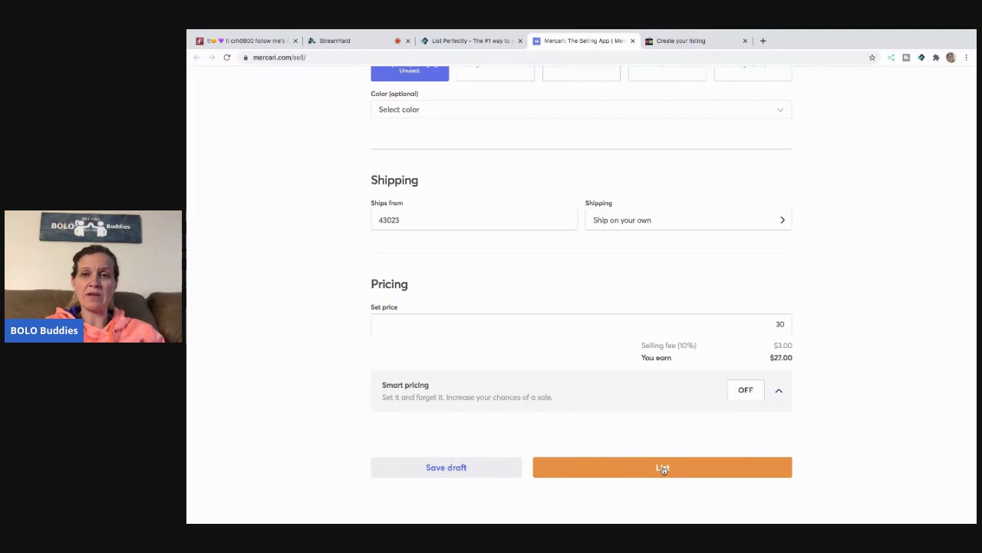
pyautogui.click(663, 468)
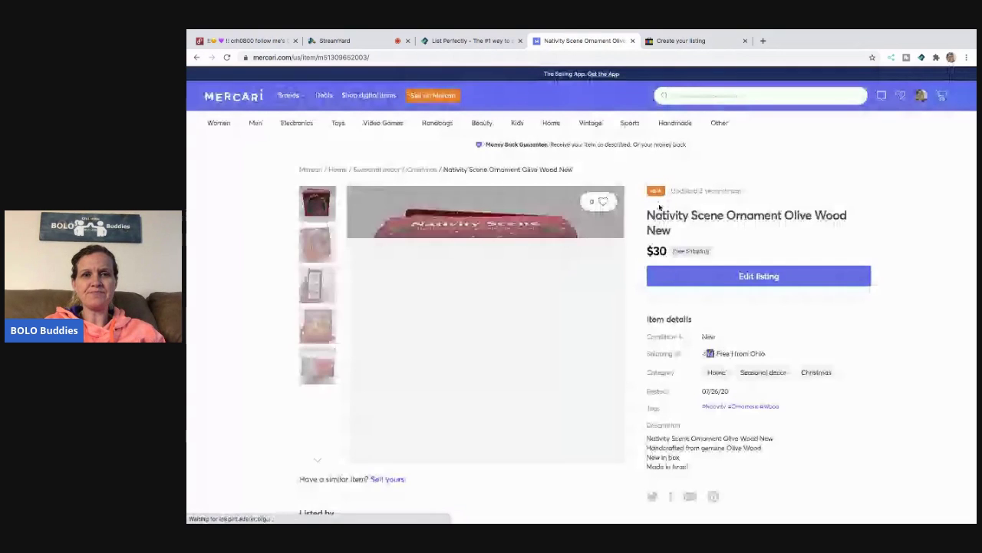
# Switch to the eBay listing form and set the custom label (SKU) to PM MC Tote 26.
pyautogui.click(679, 41)
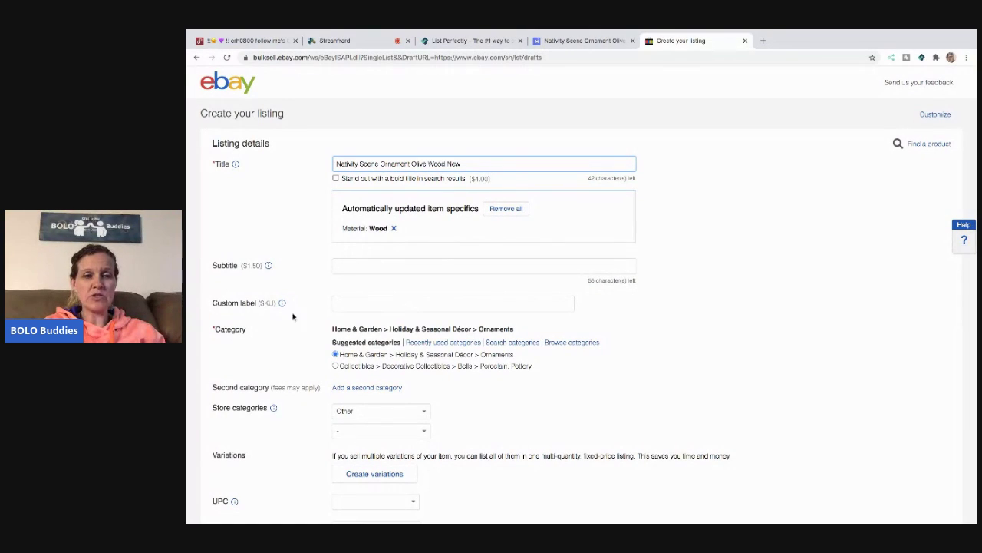
pyautogui.click(349, 303)
pyautogui.write('PM MC Tote ')
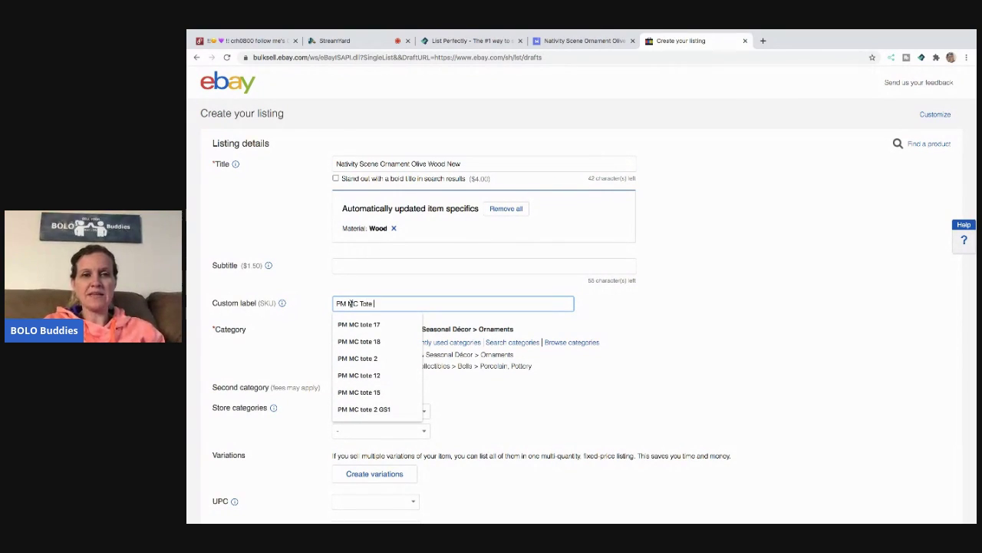
pyautogui.write('26')
pyautogui.click(649, 326)
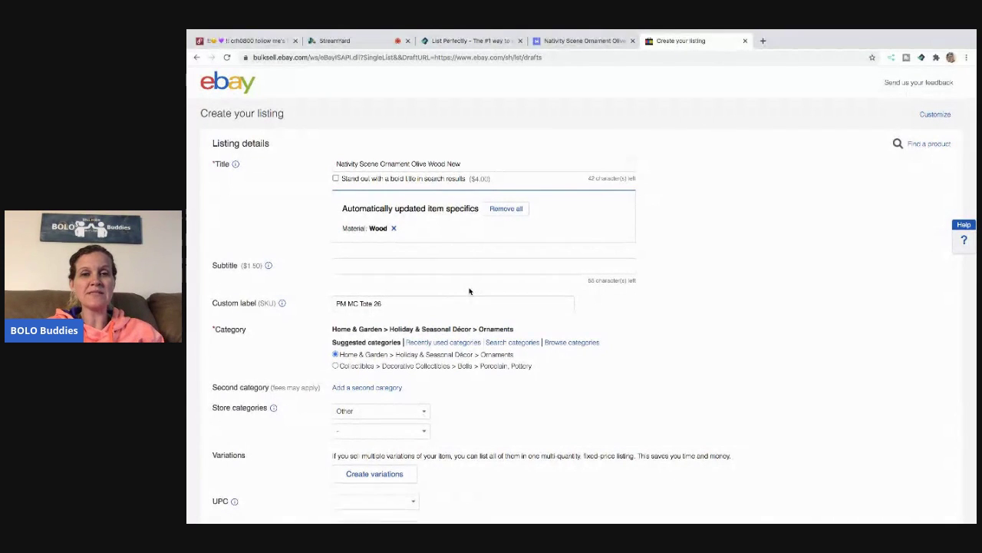
# Set the first store category of the eBay listing to Unique Rare Different Other.
pyautogui.scroll(-1, 624, 331)
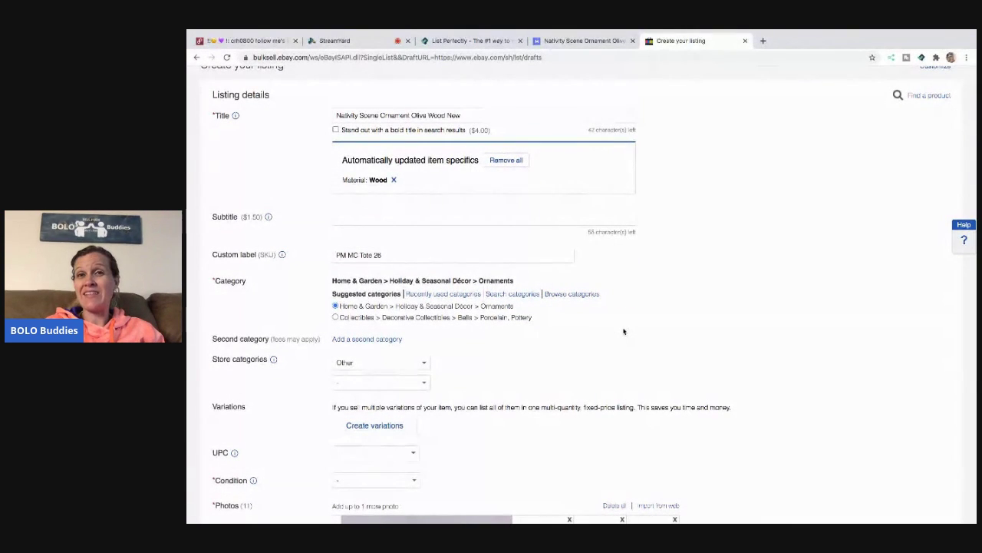
pyautogui.click(422, 367)
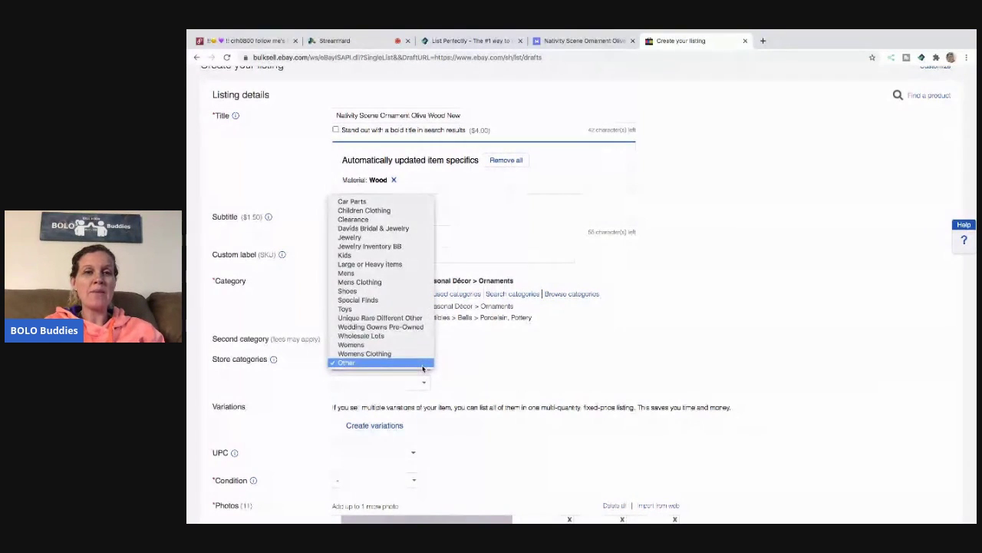
pyautogui.click(422, 319)
pyautogui.scroll(-2, 526, 381)
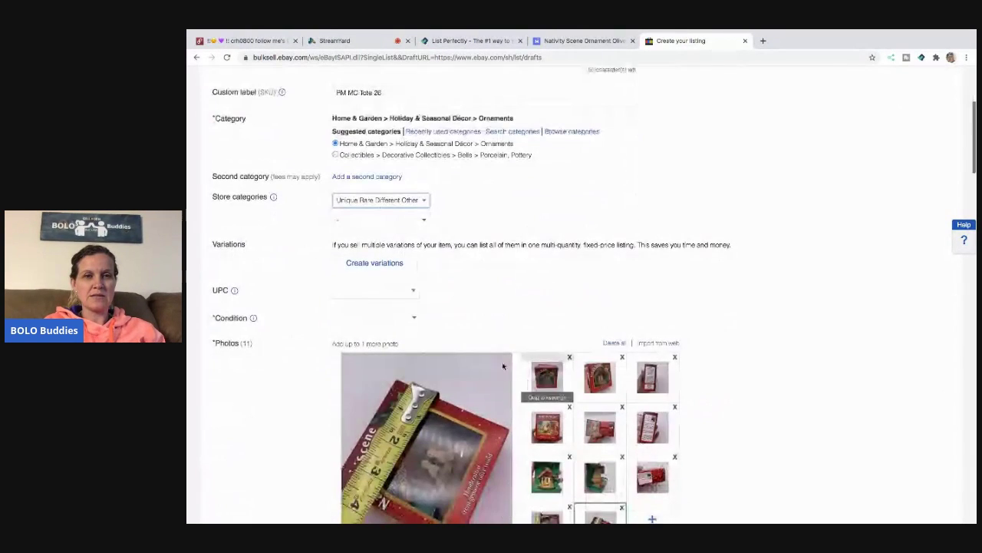
pyautogui.click(383, 289)
pyautogui.write('does')
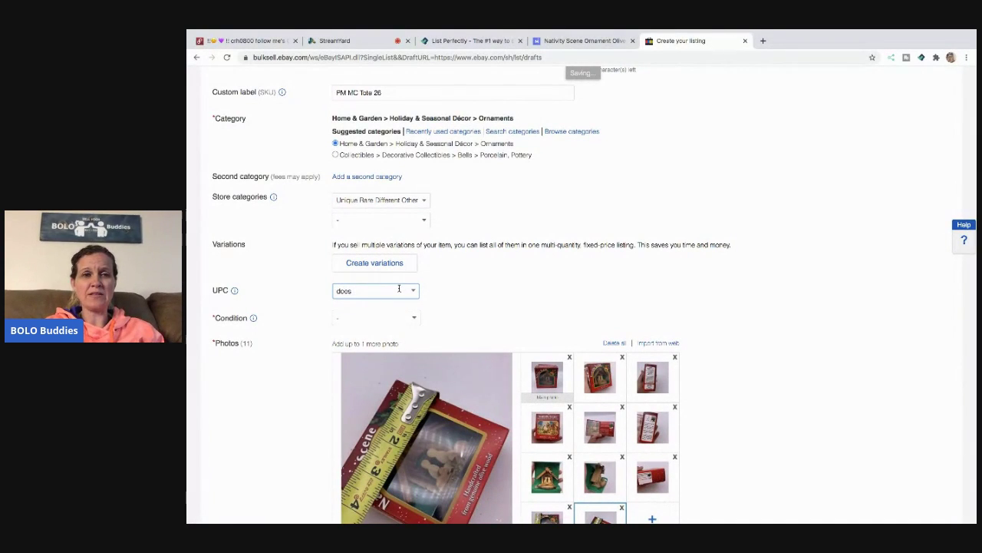
pyautogui.press('BackSpace')
pyautogui.press('BackSpace')
pyautogui.press('BackSpace')
pyautogui.press('BackSpace')
pyautogui.press('BackSpace')
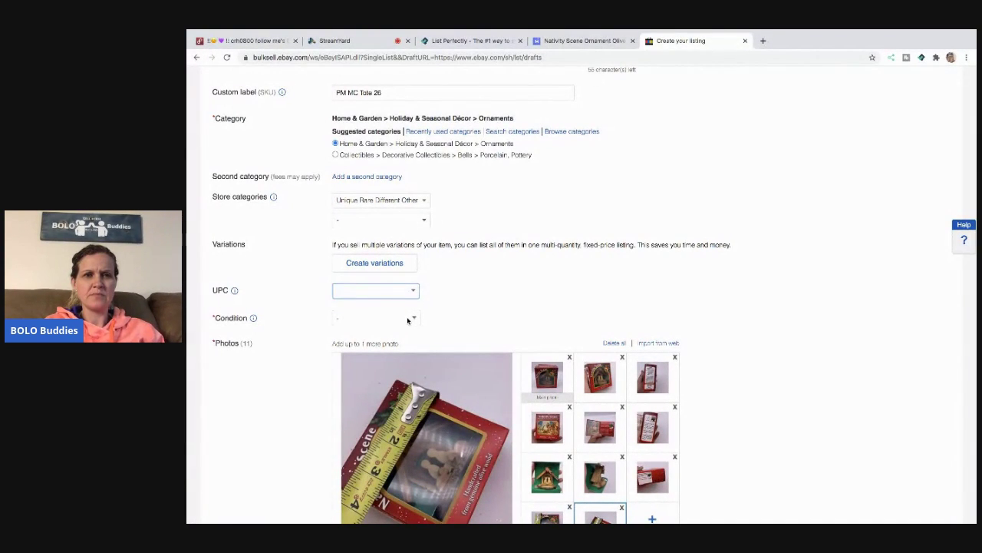
# Set the item condition of the eBay listing to New.
pyautogui.click(408, 317)
pyautogui.click(396, 327)
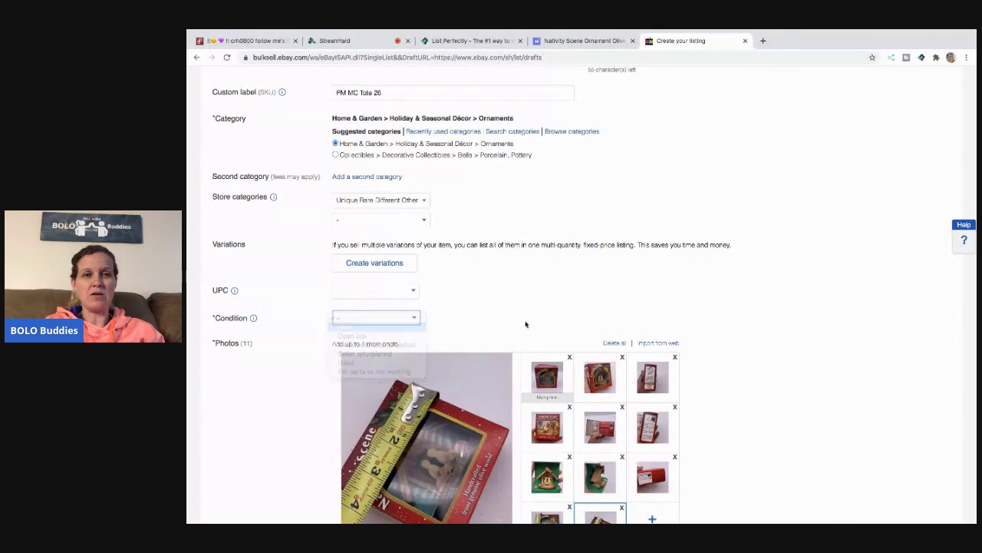
# Brighten the main photo showing the front of the nativity box until its background looks white.
pyautogui.scroll(-3, 535, 323)
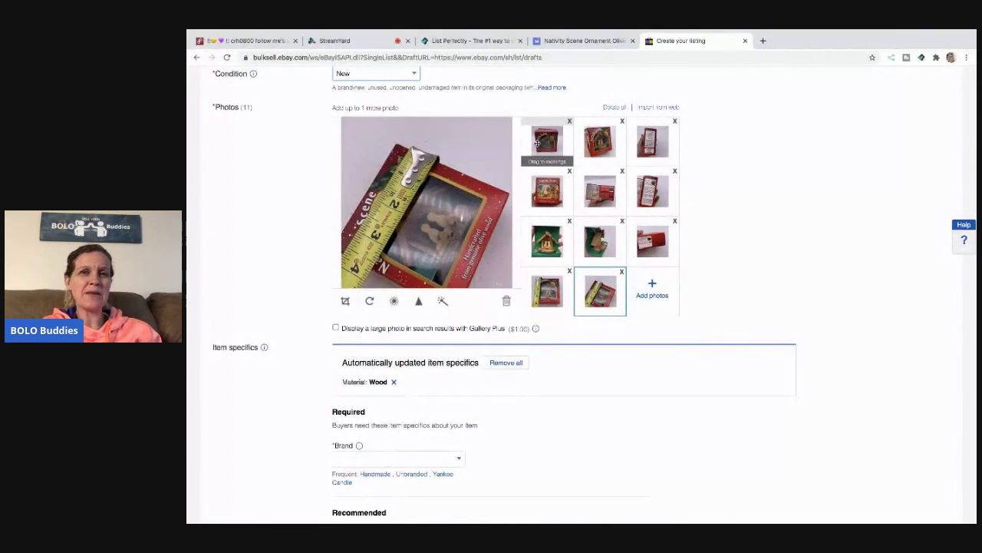
pyautogui.click(544, 140)
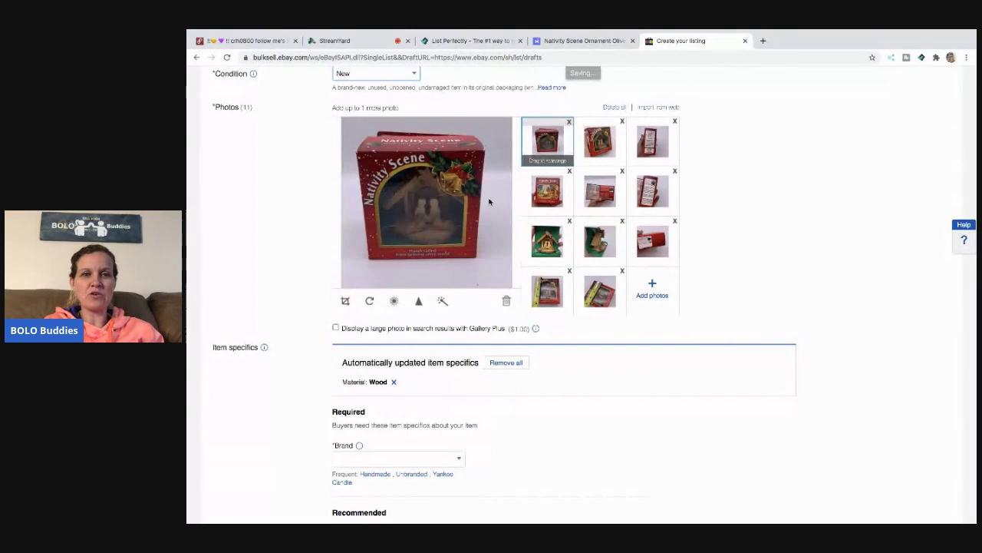
pyautogui.click(395, 300)
pyautogui.moveTo(426, 266); pyautogui.dragTo(454, 268)
pyautogui.click(470, 300)
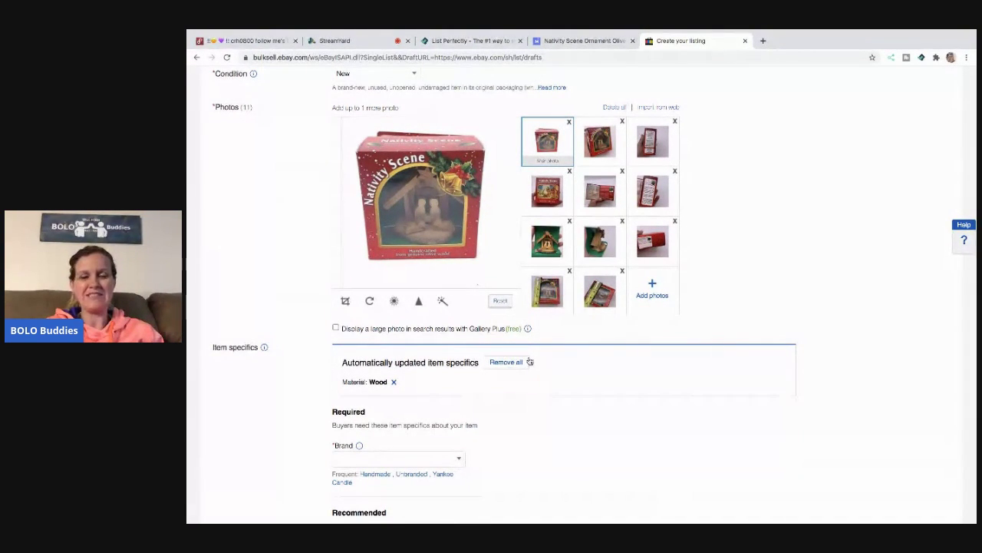
# Set the brand of the eBay listing to Unbranded in the required item specifics.
pyautogui.scroll(-1, 588, 414)
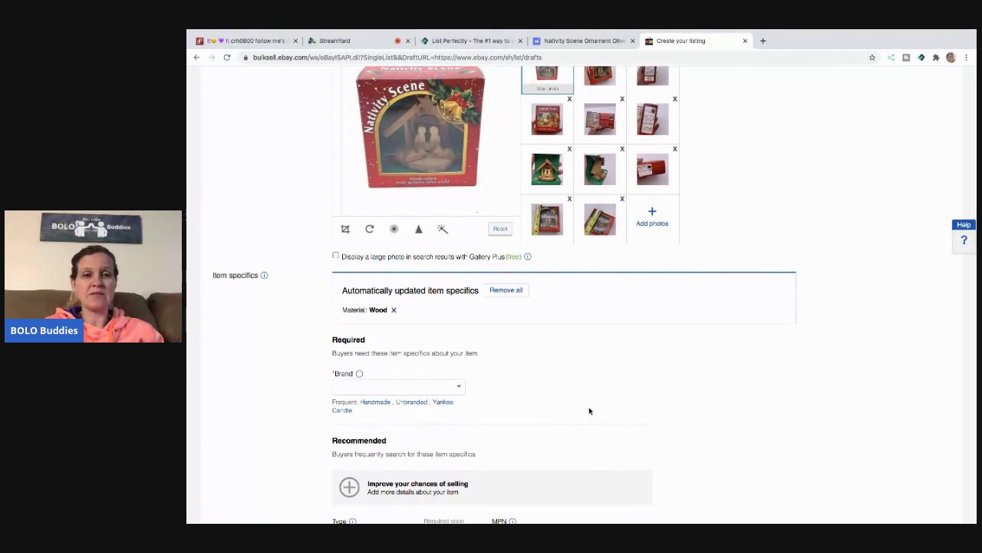
pyautogui.scroll(-1, 588, 409)
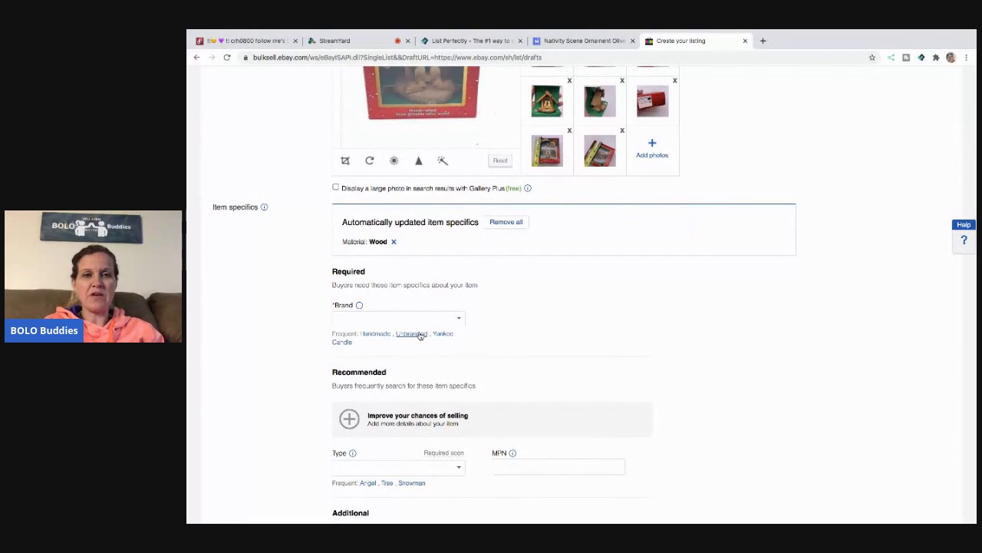
pyautogui.click(421, 334)
# Set the Buy It Now price of the eBay listing to 30.00.
pyautogui.scroll(-2, 538, 376)
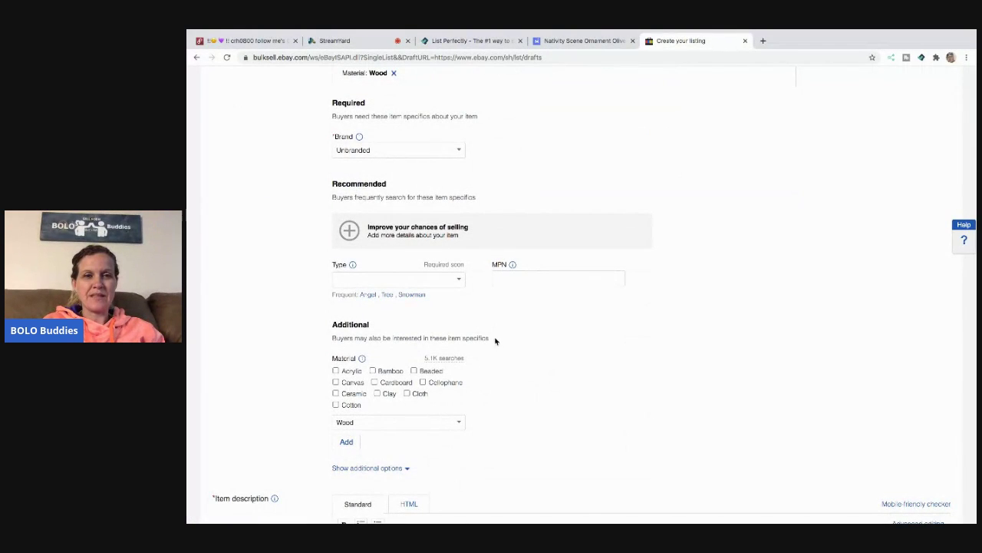
pyautogui.scroll(-3, 501, 305)
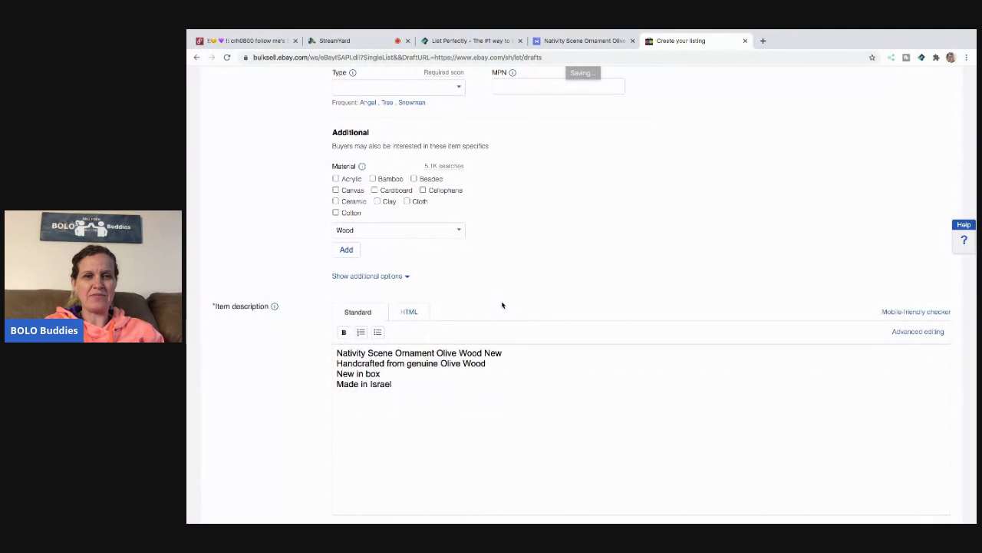
pyautogui.scroll(-4, 506, 414)
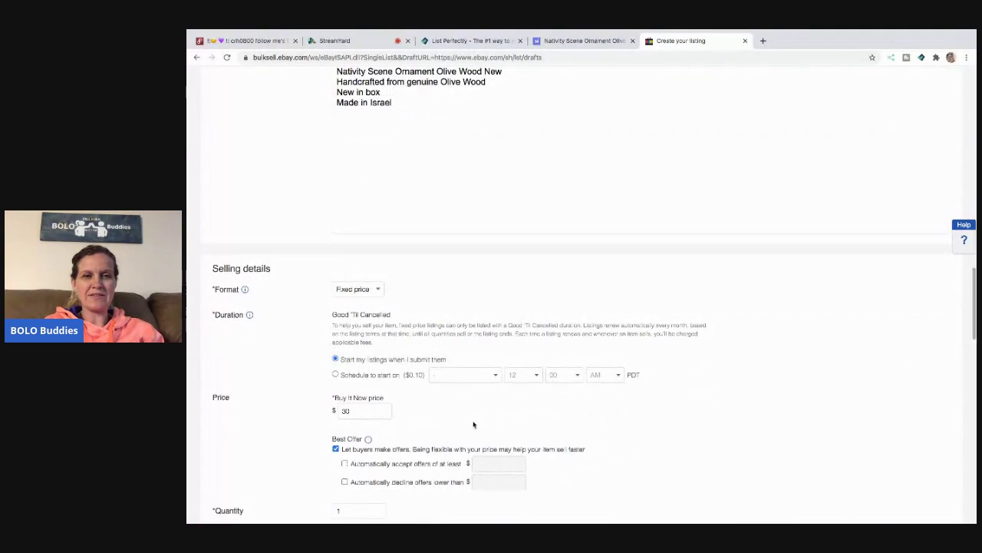
pyautogui.click(359, 409)
pyautogui.write('.00')
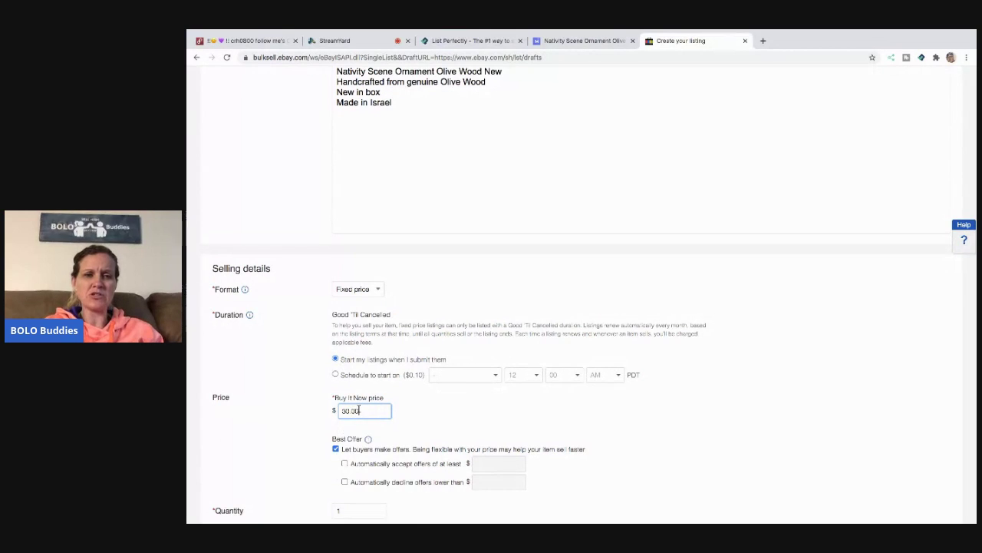
# Add USPS Priority Mail (1 to 3 business days) as a second domestic shipping service on the eBay listing.
pyautogui.scroll(-6, 501, 309)
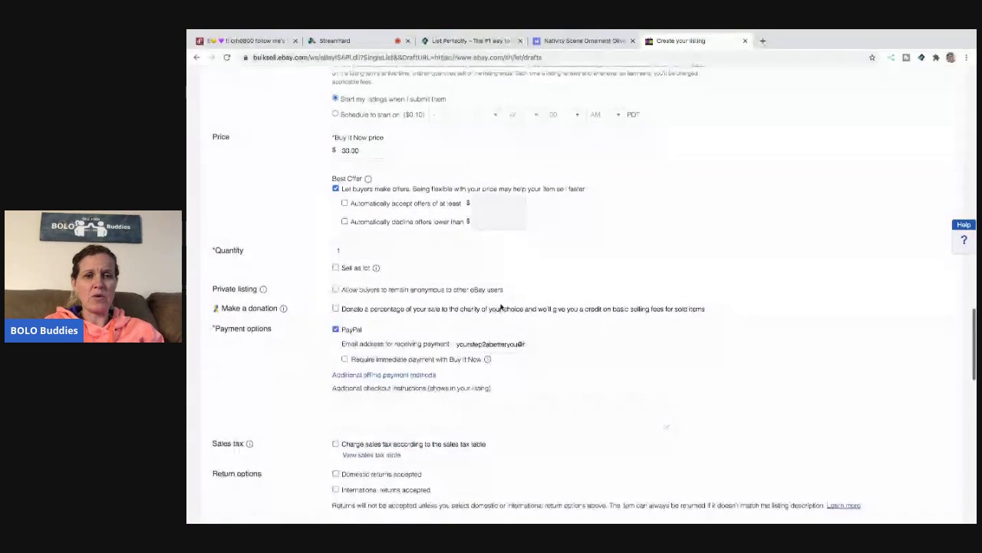
pyautogui.scroll(-1, 501, 307)
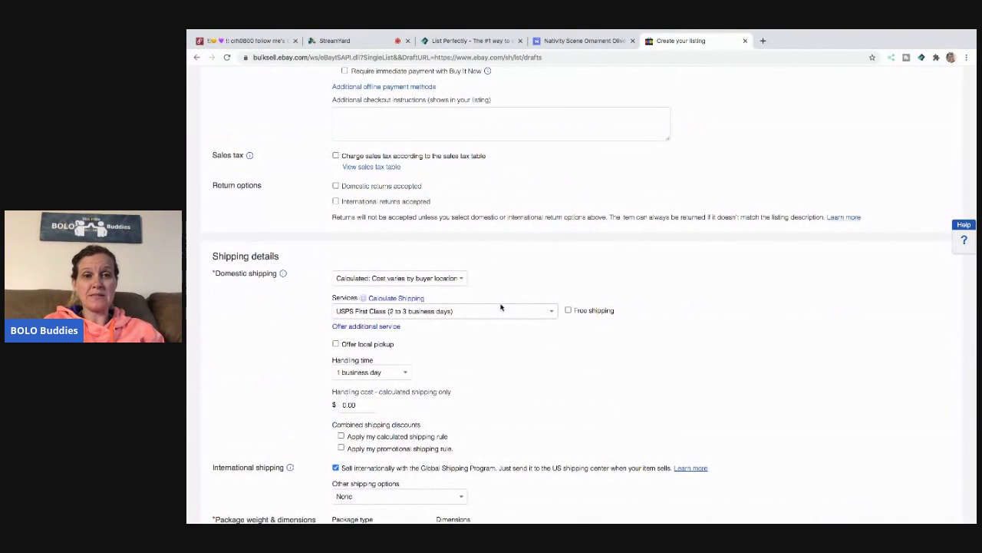
pyautogui.click(388, 326)
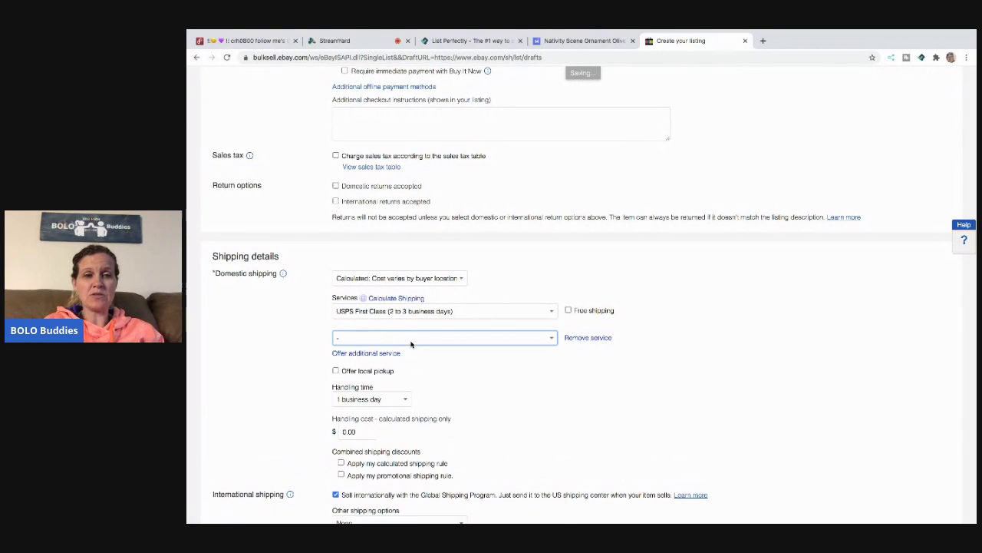
pyautogui.click(412, 344)
pyautogui.click(406, 436)
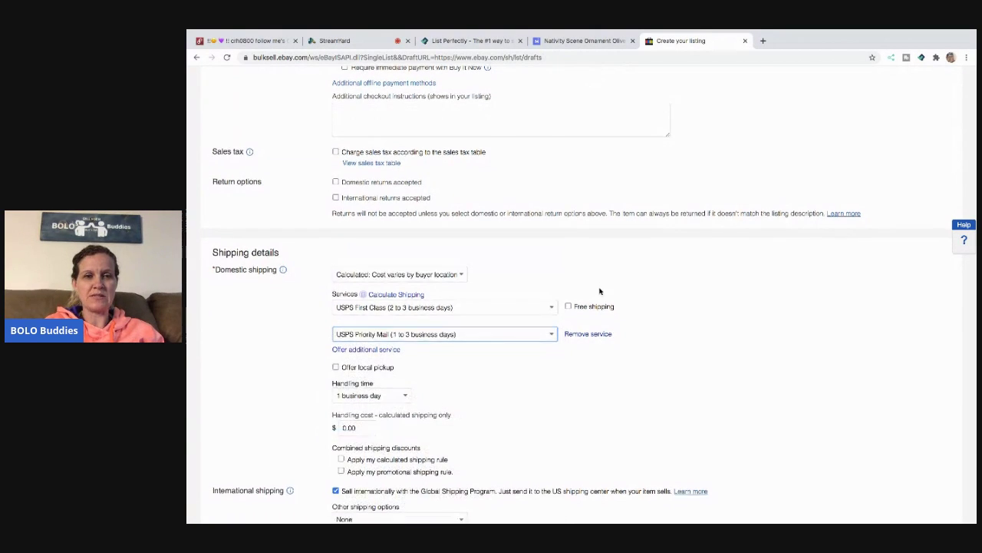
# Set the package dimensions to 8 x 6 x 4 in. and the custom weight to 13 oz.
pyautogui.scroll(-3, 503, 331)
pyautogui.click(459, 360)
pyautogui.write('8')
pyautogui.press('Tab')
pyautogui.write('6')
pyautogui.press('Tab')
pyautogui.write('4')
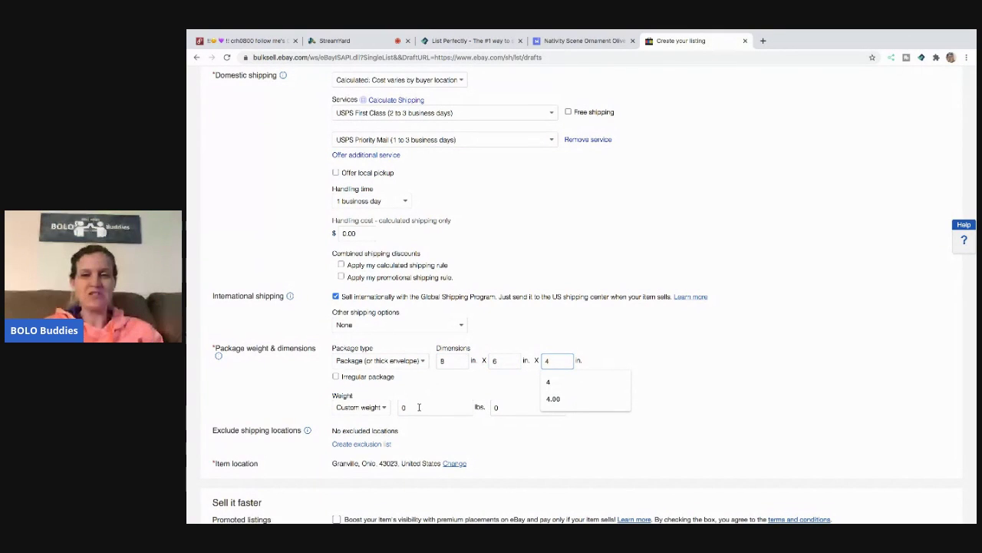
pyautogui.click(511, 408)
pyautogui.write('13')
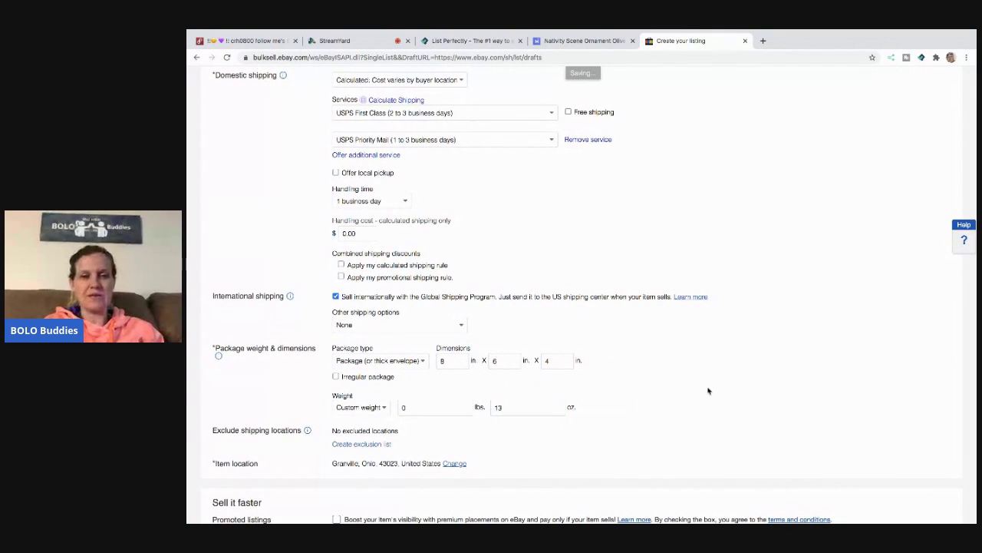
# Enable promoted listings with a 1% ad rate and change the package weight to 9 oz.
pyautogui.scroll(-2, 707, 391)
pyautogui.click(336, 329)
pyautogui.doubleClick(355, 357)
pyautogui.doubleClick(512, 214)
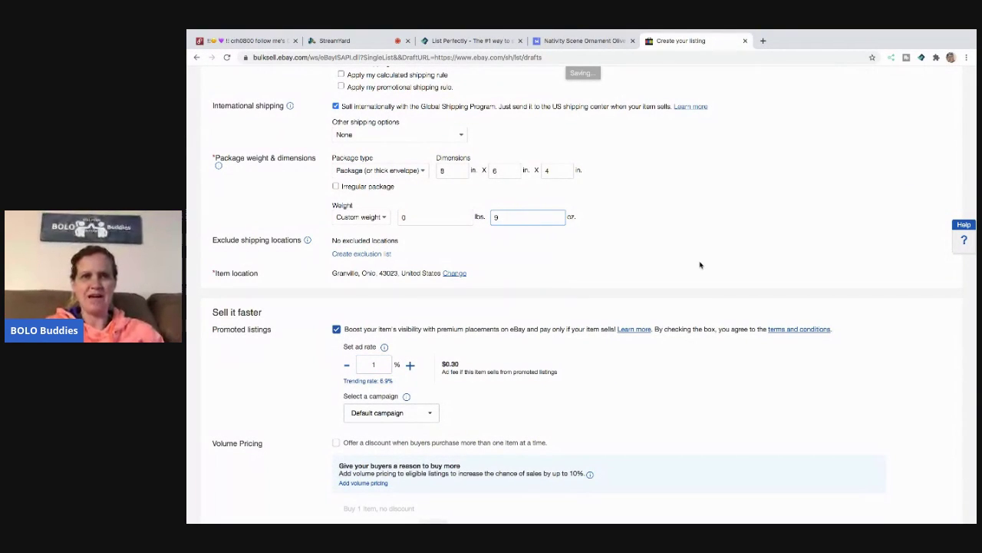
# Publish the nativity ornament listing on eBay and close the finished eBay and Mercari listing pages.
pyautogui.scroll(-3, 699, 264)
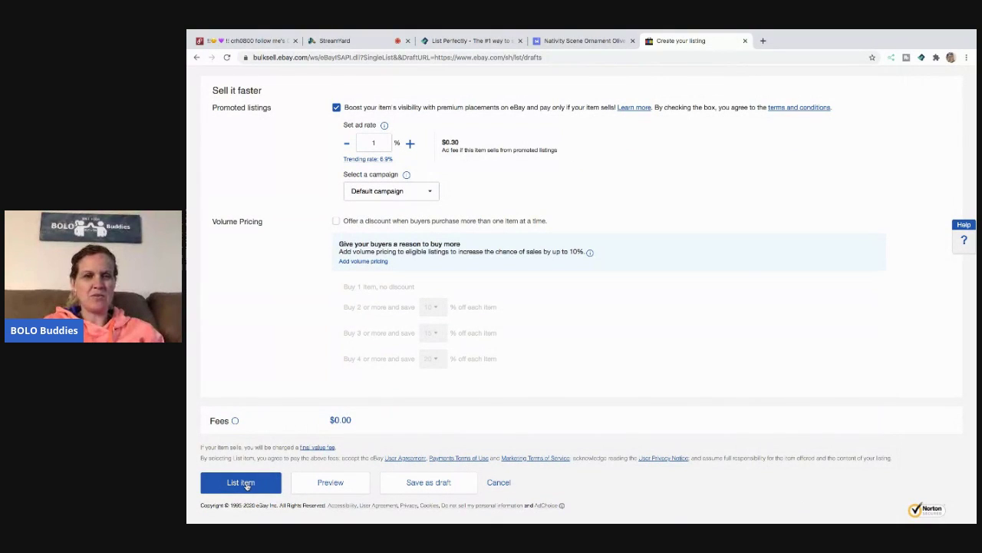
pyautogui.click(241, 482)
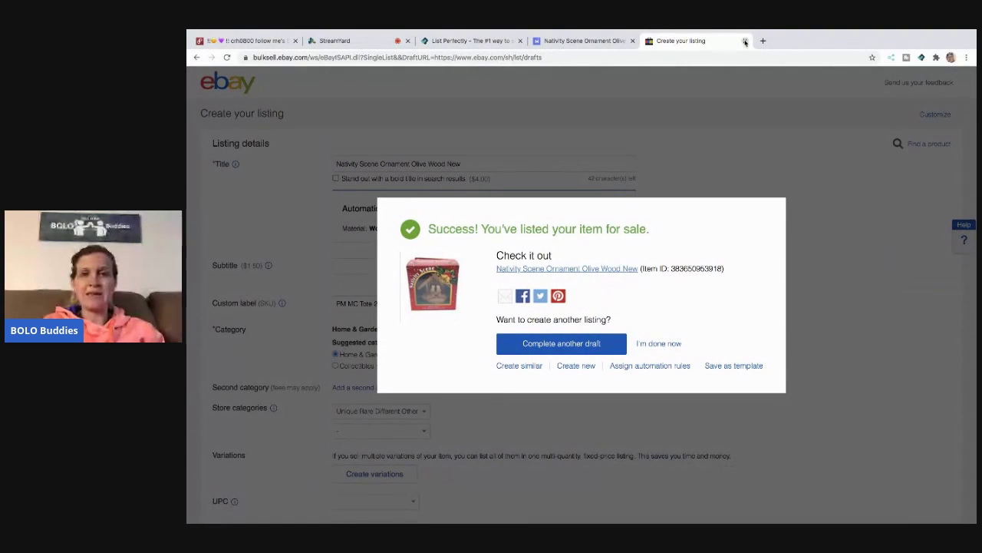
pyautogui.click(744, 41)
pyautogui.click(633, 40)
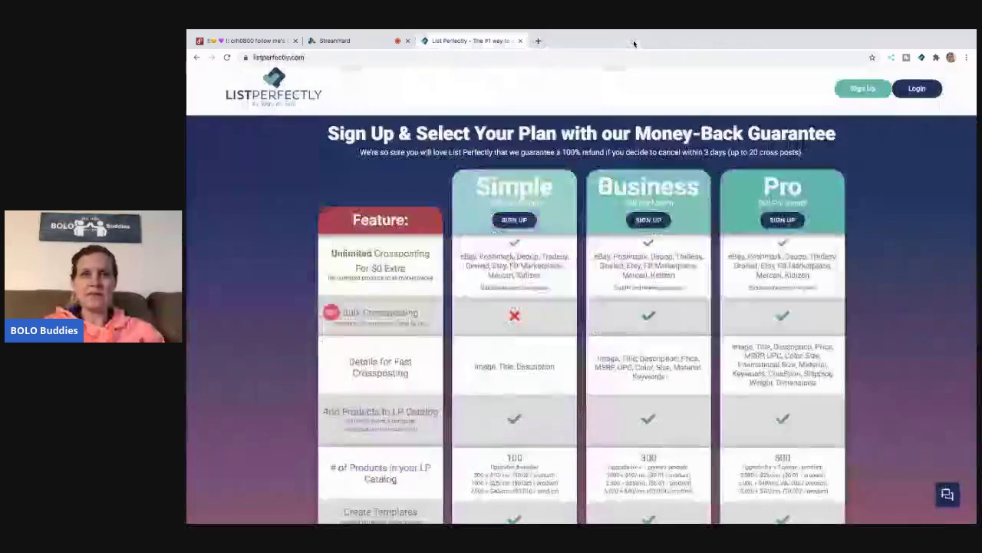
# Return to the Poshmark closet, dismiss the crossposting overlay and start a new selection of listings.
pyautogui.click(268, 43)
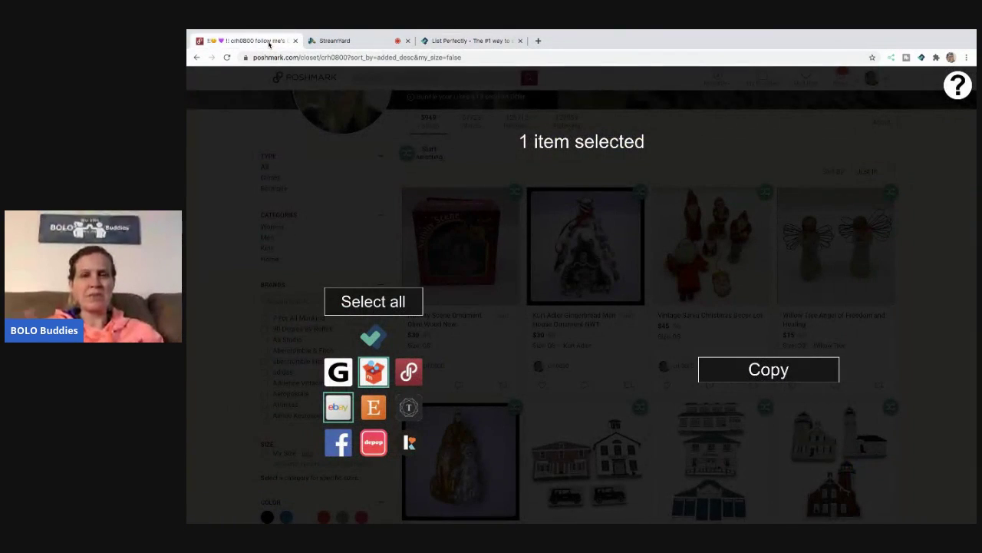
pyautogui.click(216, 258)
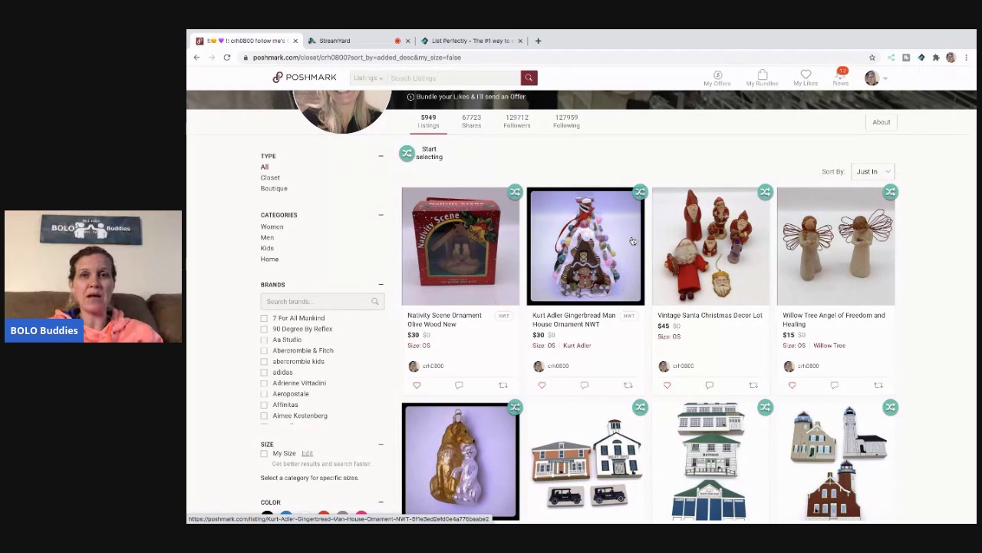
pyautogui.click(409, 155)
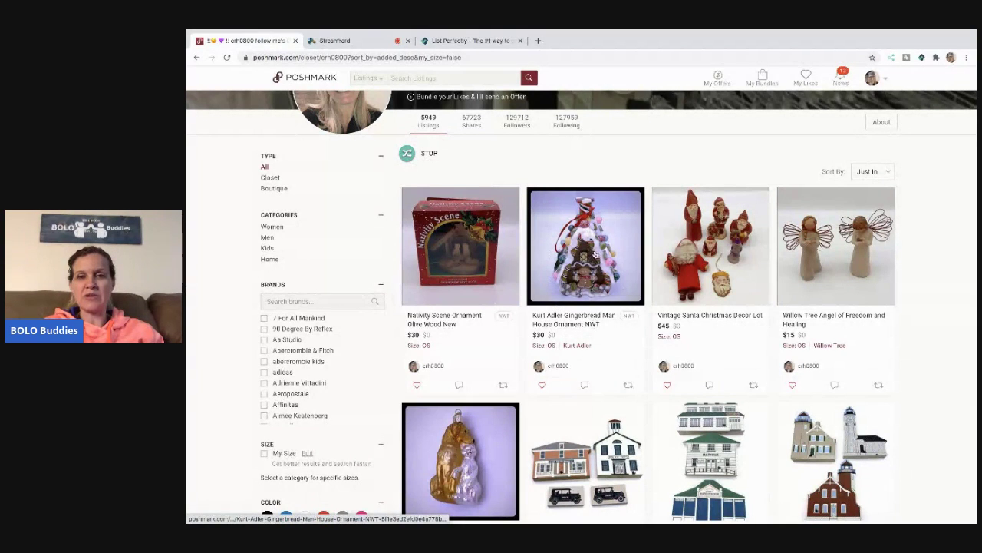
# Select the Kurt Adler Gingerbread House, Vintage Santa lot, Willow Tree Angel and Old World Christmas Dog Cat listings for crossposting.
pyautogui.click(621, 351)
pyautogui.click(714, 349)
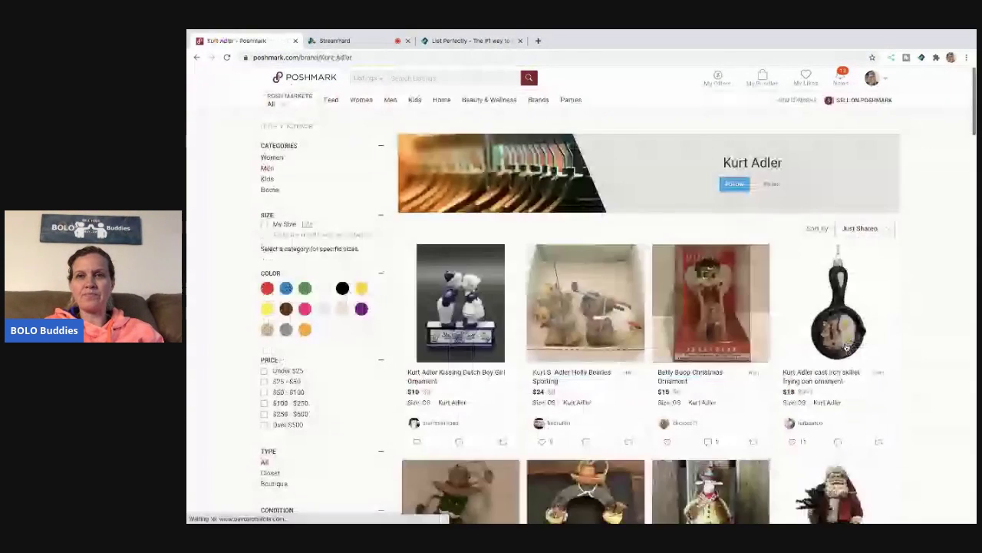
pyautogui.hscroll(-5, 846, 348)
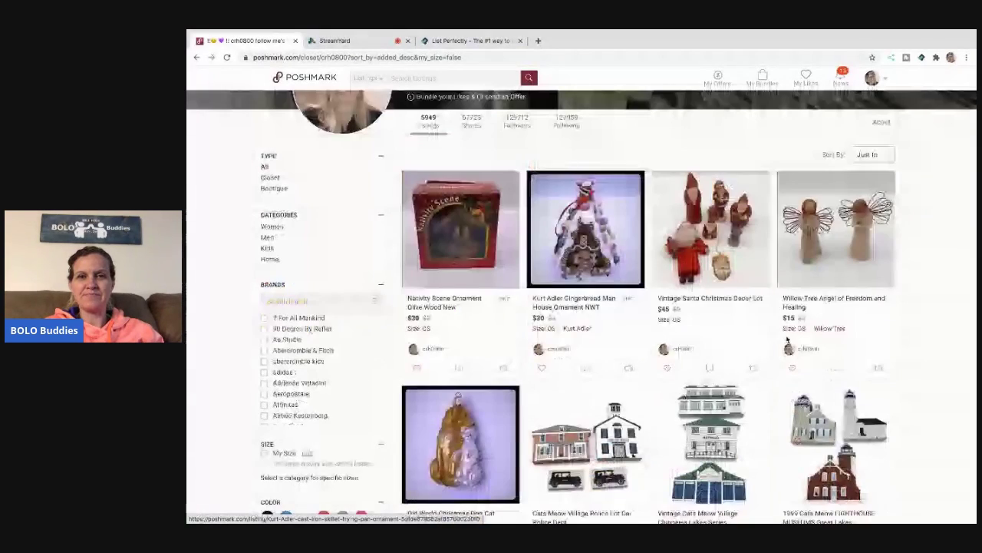
pyautogui.click(844, 286)
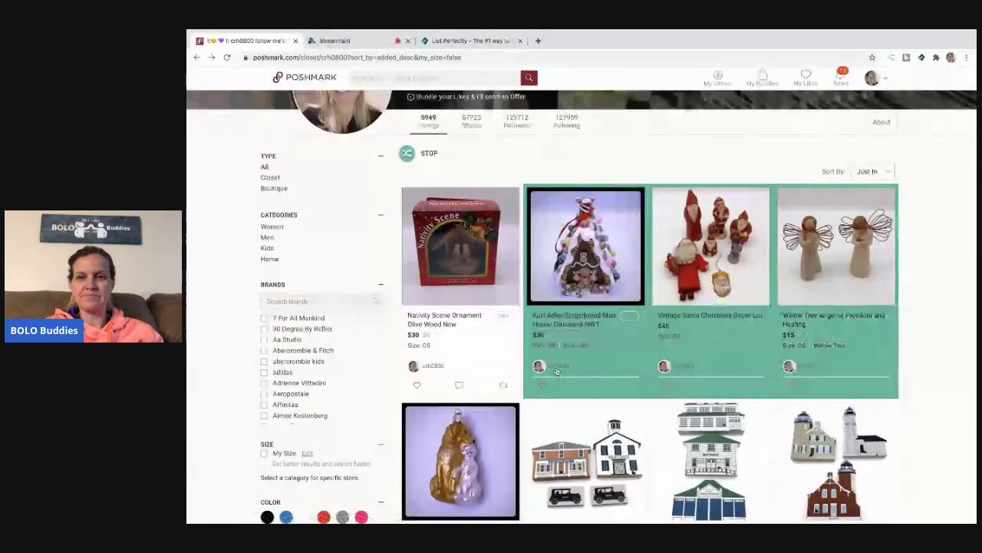
pyautogui.scroll(-1, 558, 371)
pyautogui.click(460, 359)
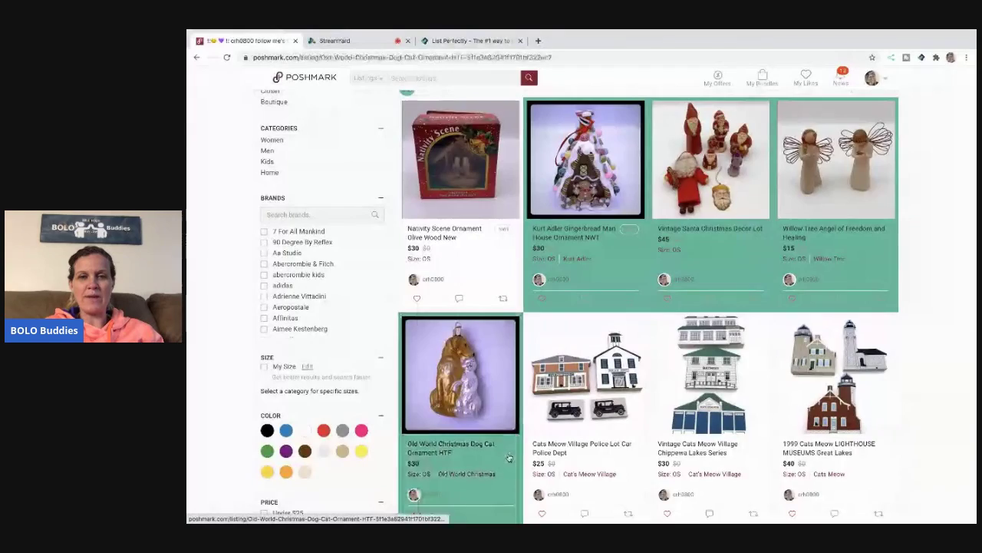
pyautogui.hscroll(-5, 722, 298)
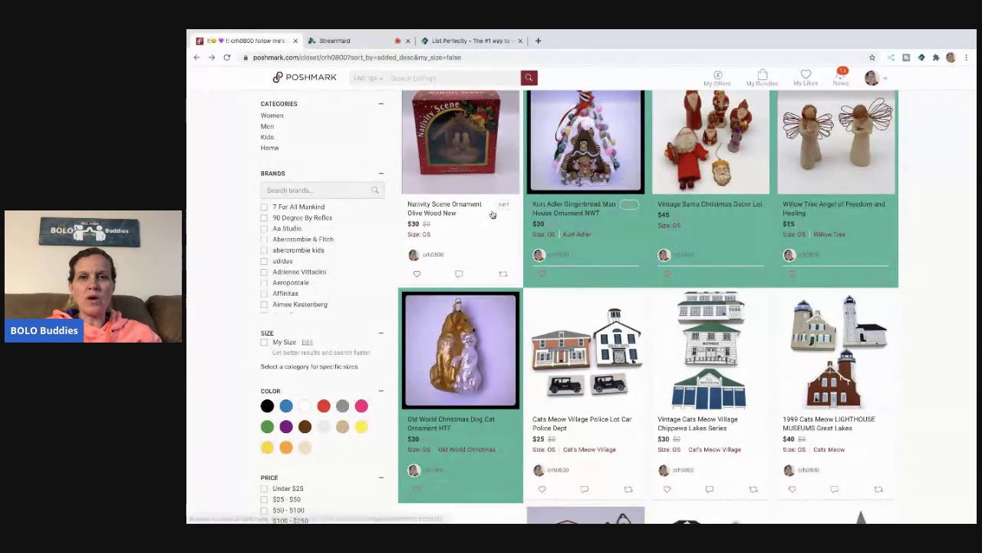
# Finish the selection and copy the four chosen Poshmark listings to Mercari and eBay.
pyautogui.scroll(2, 410, 279)
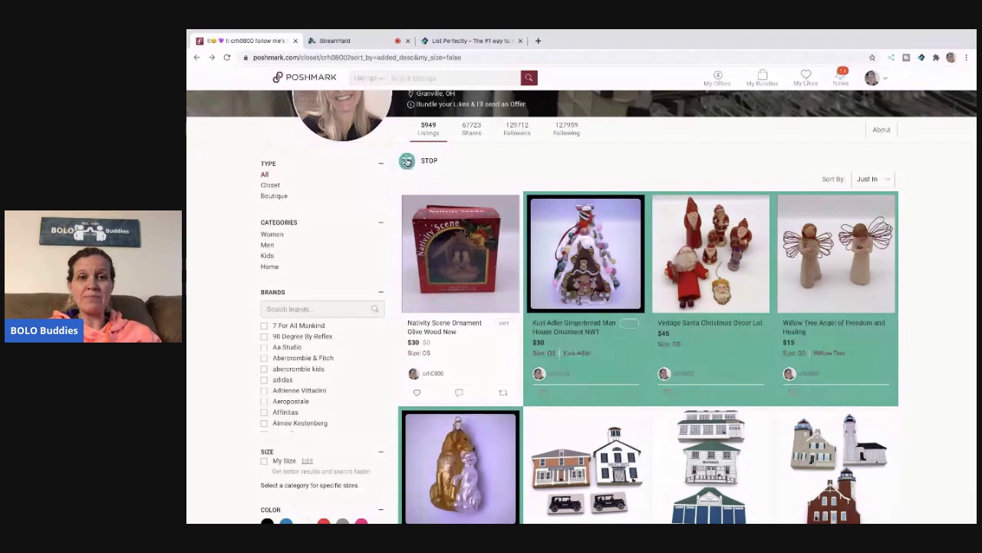
pyautogui.click(407, 162)
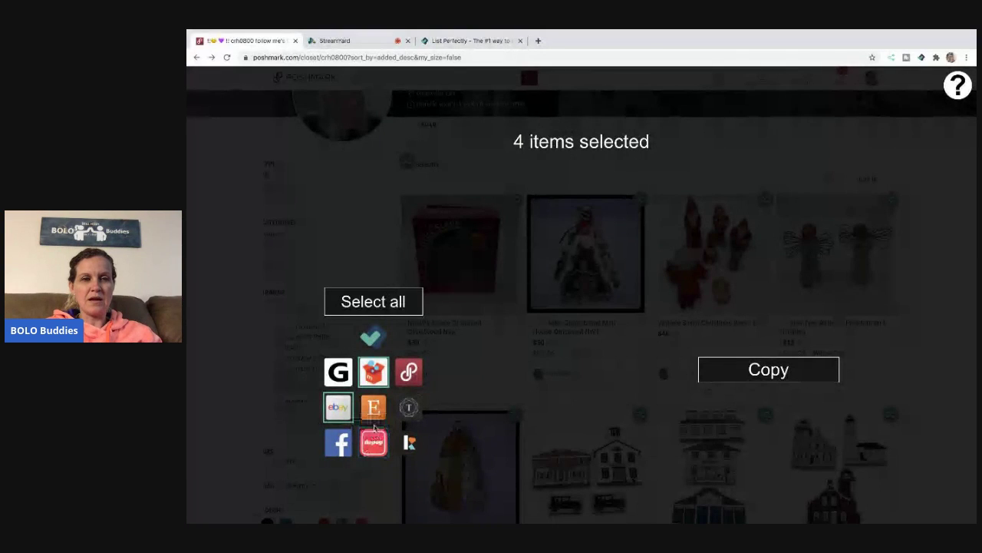
pyautogui.click(373, 374)
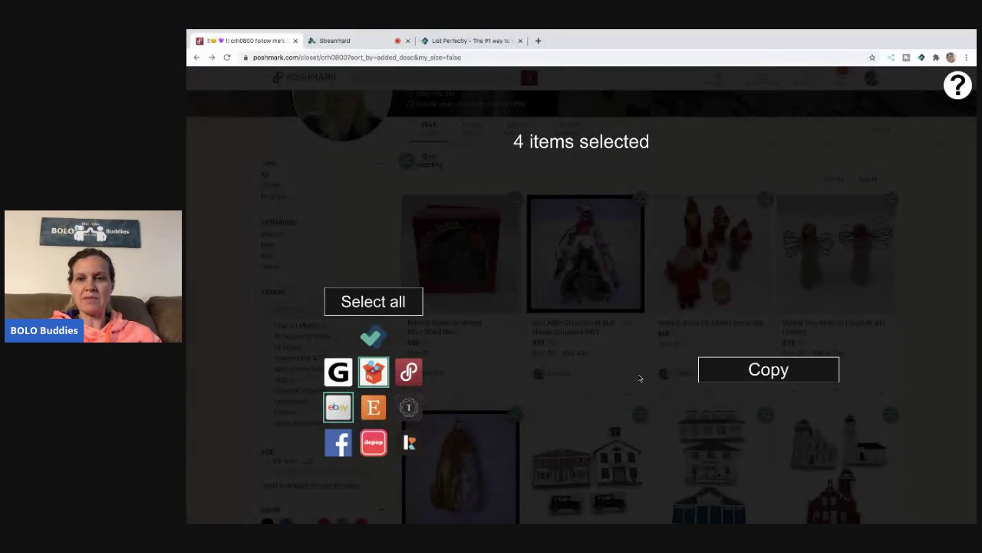
pyautogui.click(765, 371)
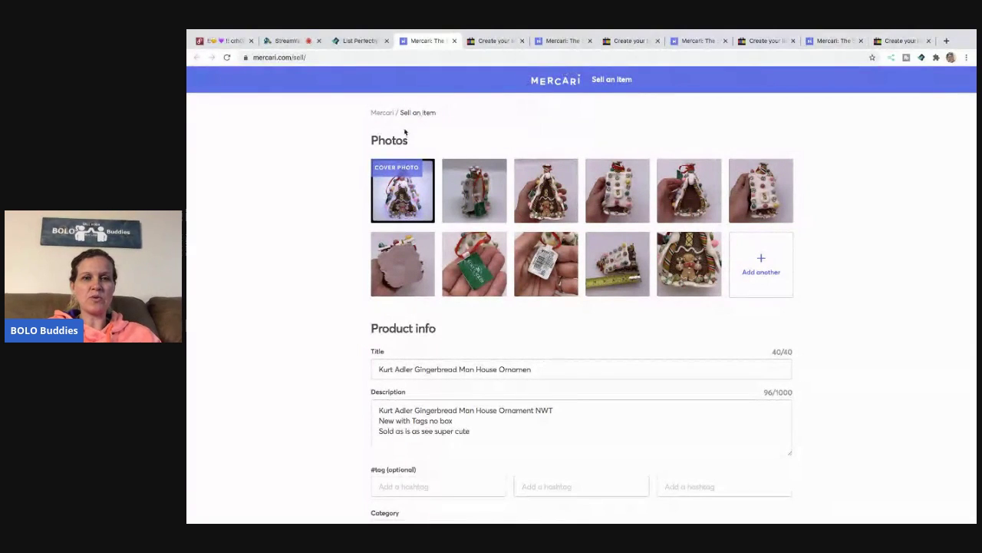
# Change the title of the gingerbread ornament's Mercari listing to Kurt Adler Gingerbread House Ornament.
pyautogui.scroll(-2, 512, 213)
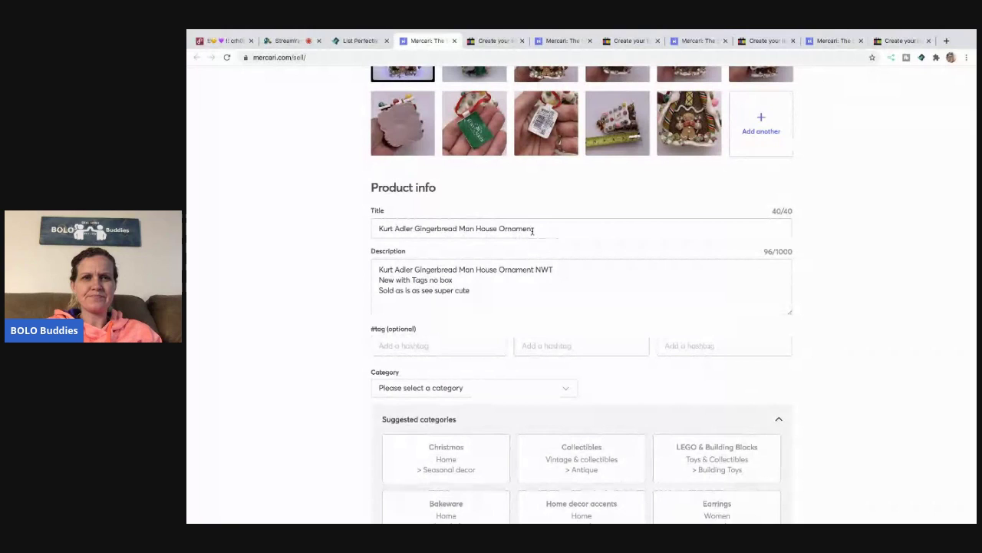
pyautogui.click(379, 227)
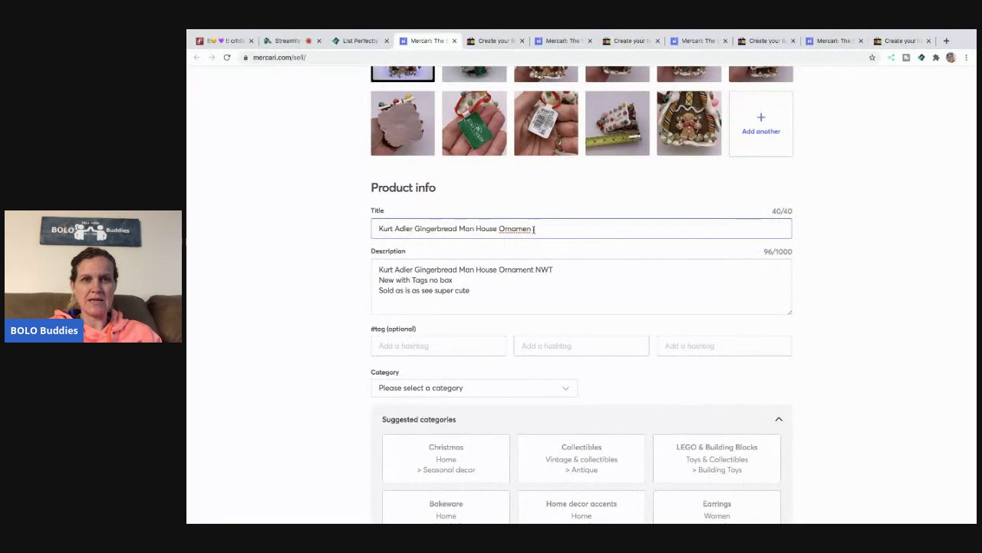
pyautogui.click(474, 228)
pyautogui.press('BackSpace')
pyautogui.press('BackSpace')
pyautogui.press('BackSpace')
pyautogui.press('BackSpace')
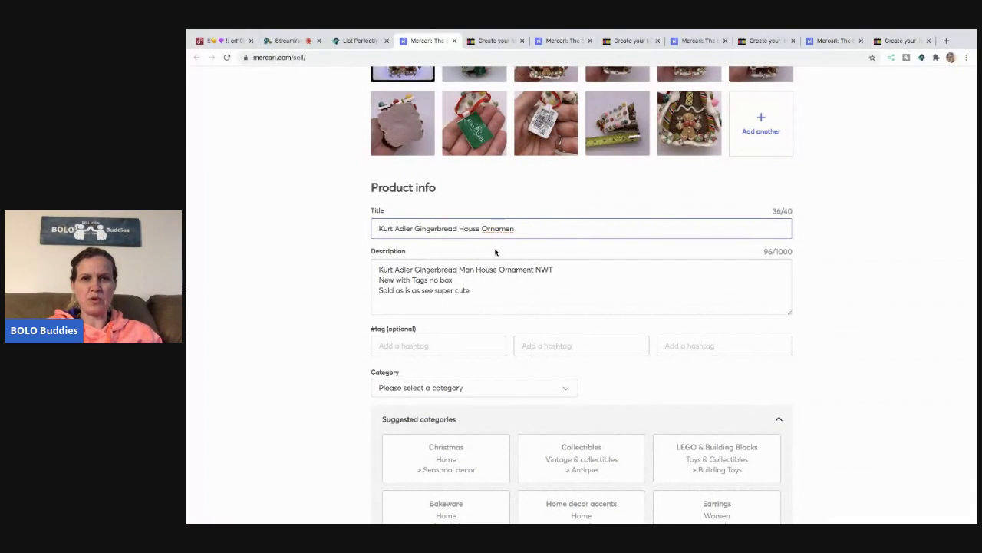
pyautogui.click(518, 228)
pyautogui.write('t')
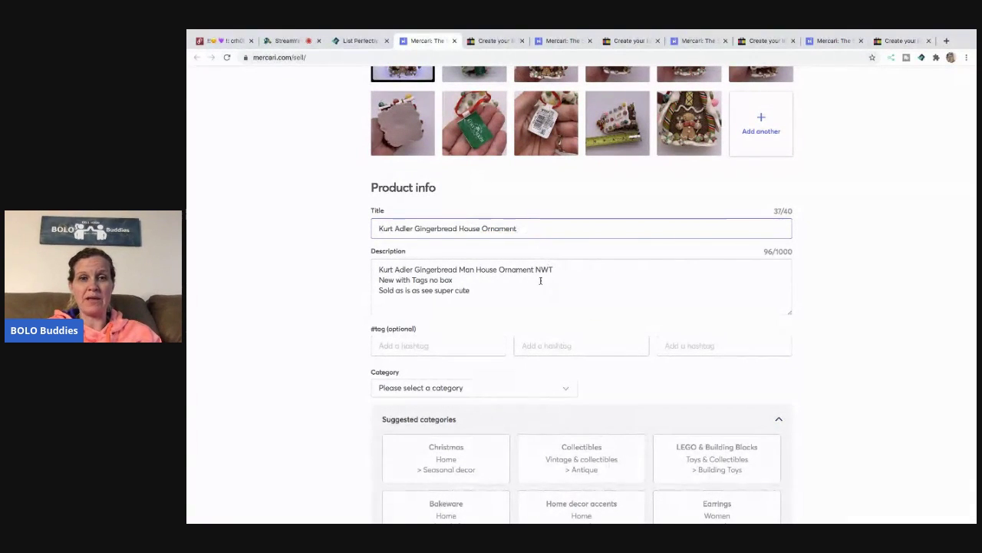
# Add the hashtags #Ornament, #Kurt and #Christmas to the gingerbread ornament's Mercari listing.
pyautogui.click(476, 343)
pyautogui.write('#ORnam')
pyautogui.press('BackSpace')
pyautogui.press('BackSpace')
pyautogui.write('ament')
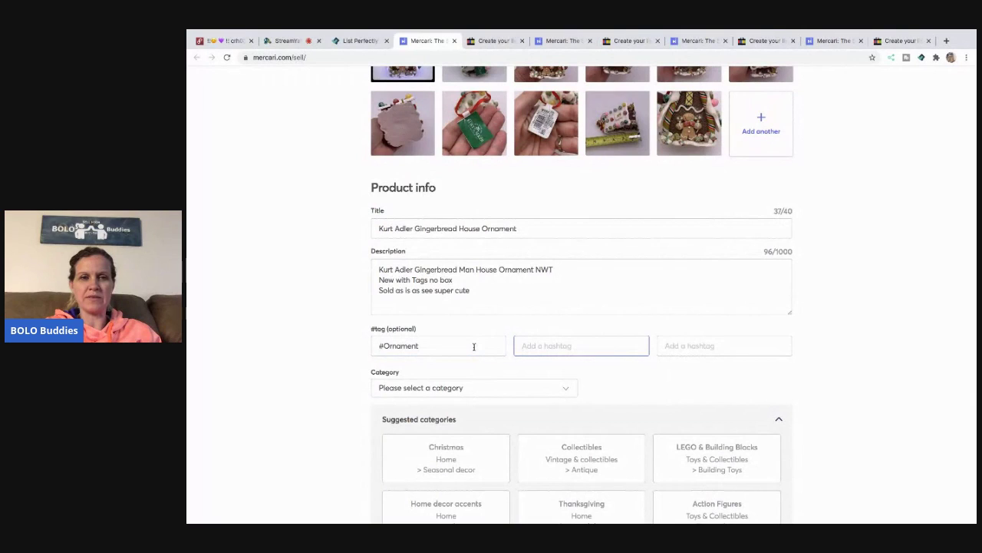
pyautogui.write('Kurt')
pyautogui.press('Tab')
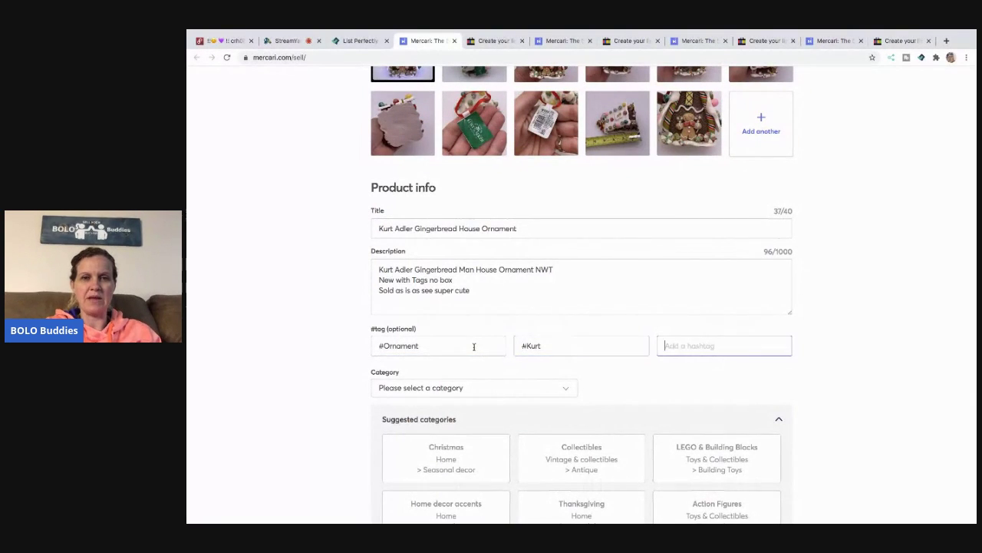
pyautogui.write('A')
pyautogui.write('hristmas')
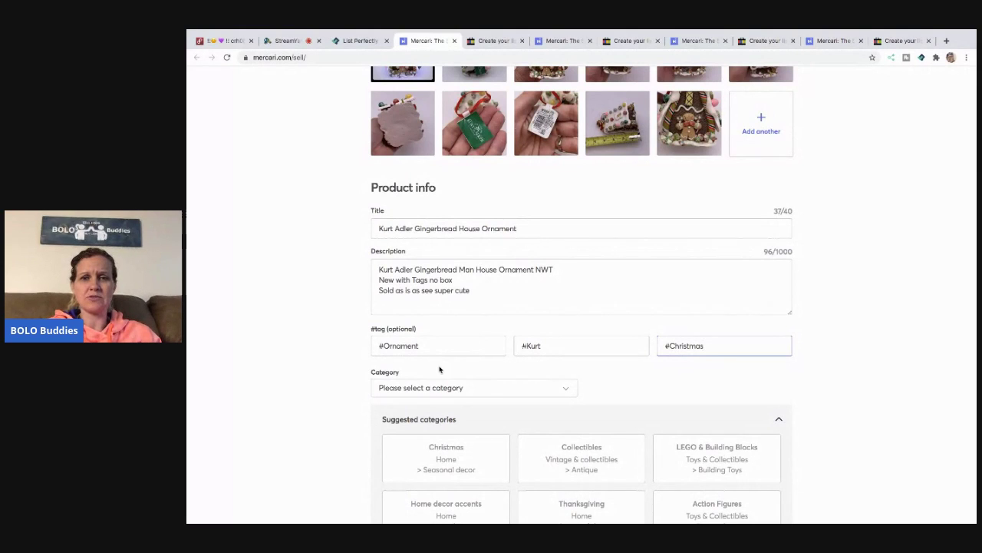
# Choose the suggested category Home > Seasonal decor > Christmas and change the #Kurt hashtag to #Adler.
pyautogui.scroll(-1, 439, 376)
pyautogui.click(440, 400)
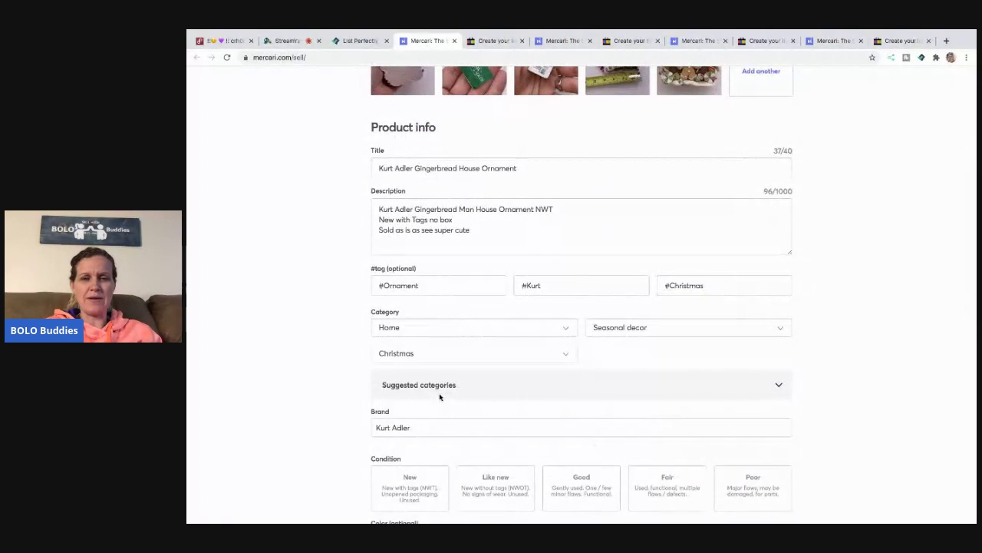
pyautogui.scroll(-1, 442, 390)
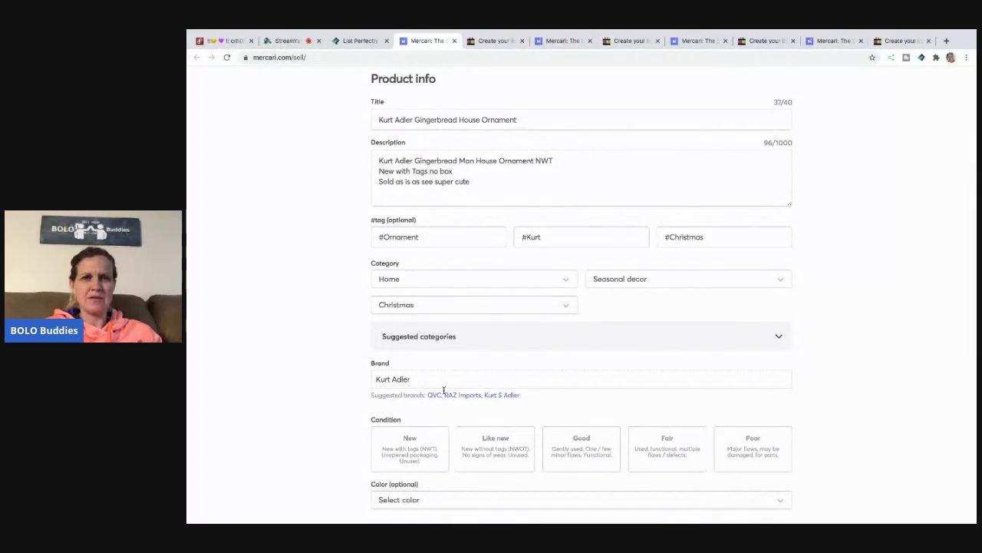
pyautogui.click(546, 237)
pyautogui.press('BackSpace')
pyautogui.press('BackSpace')
pyautogui.press('BackSpace')
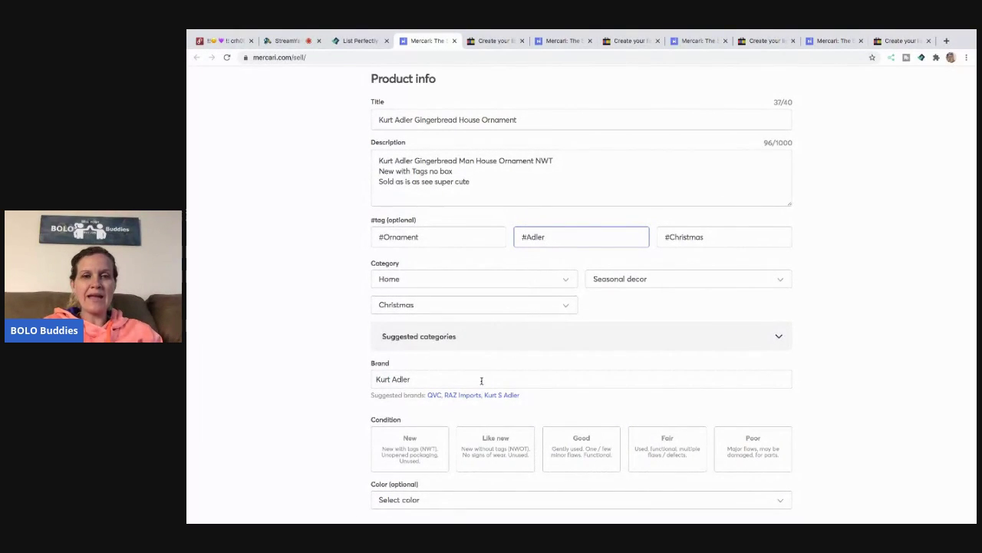
# Set the ornament's condition to New and enter the ZIP code it ships from.
pyautogui.scroll(-1, 480, 383)
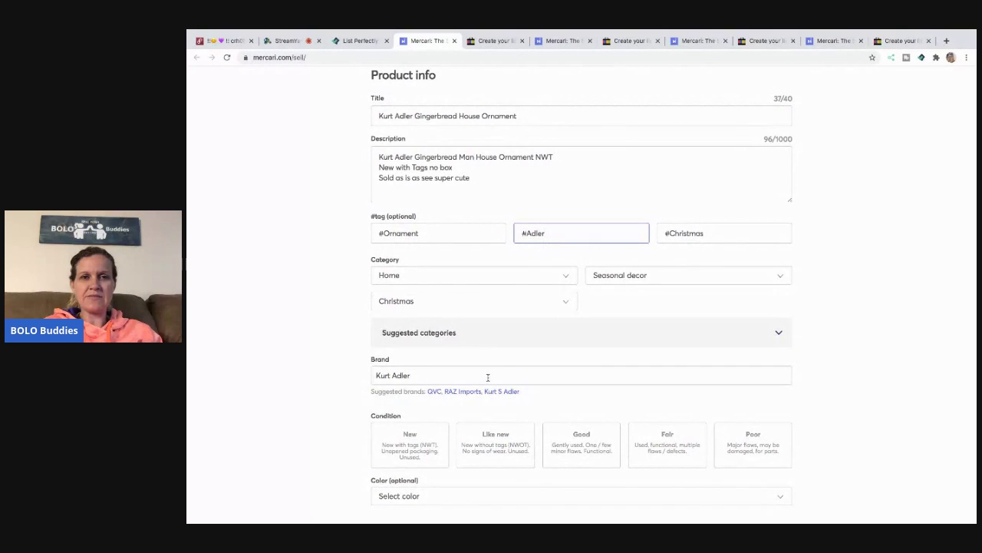
pyautogui.click(415, 442)
pyautogui.scroll(-3, 481, 356)
pyautogui.scroll(-1, 450, 443)
pyautogui.click(435, 391)
pyautogui.write('43023')
# Set the Mercari listing's shipping to free for buyers with the Ship on your own option and save it.
pyautogui.click(617, 390)
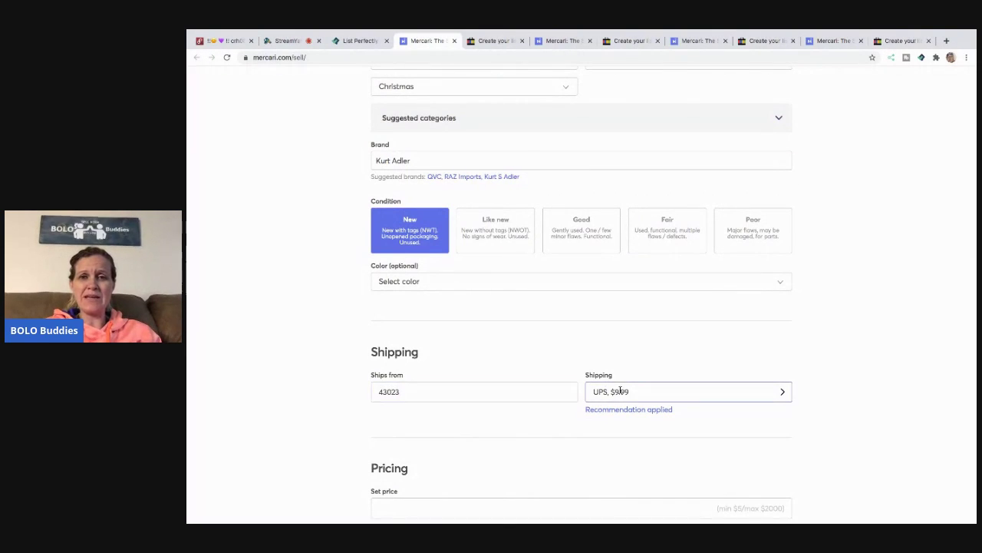
pyautogui.click(559, 206)
pyautogui.click(519, 353)
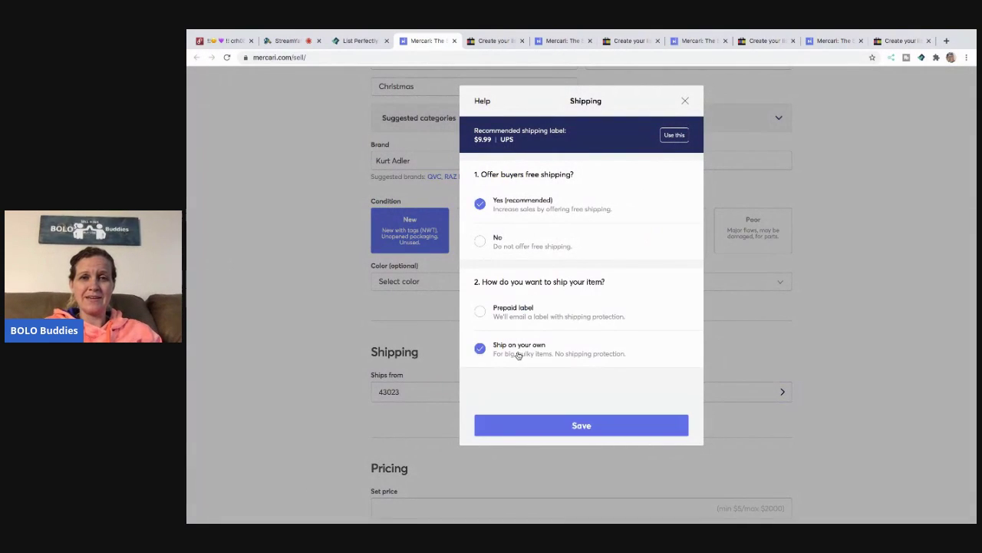
pyautogui.click(579, 424)
pyautogui.scroll(-2, 576, 430)
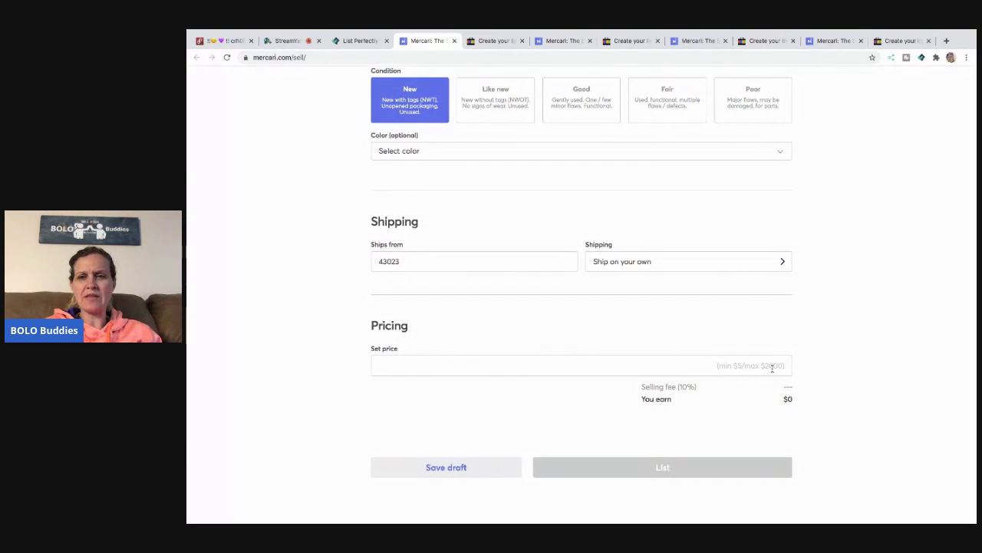
# In the gingerbread ornament's eBay listing, enter the custom label PM MC and choose the store category Unique Rare Different Other.
pyautogui.click(491, 42)
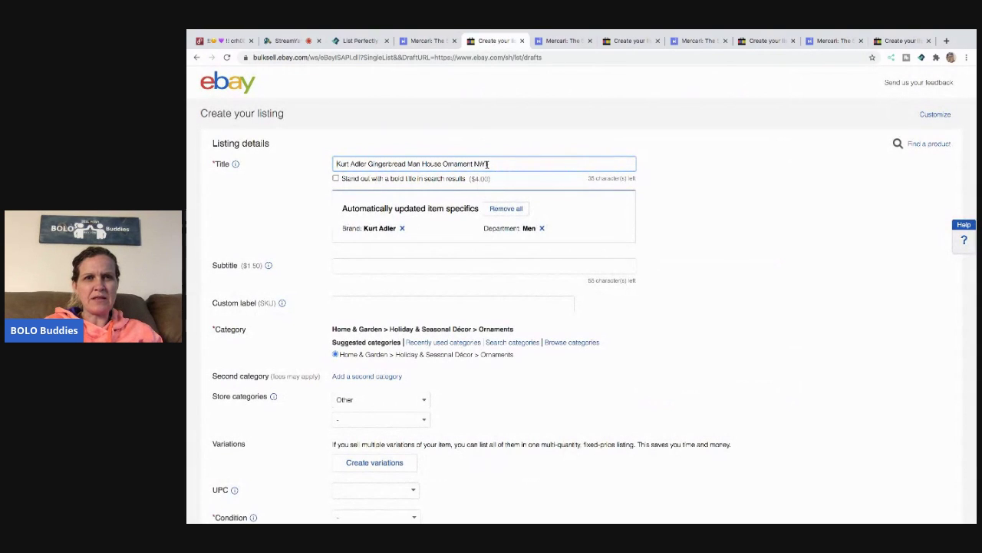
pyautogui.click(377, 302)
pyautogui.write('PM')
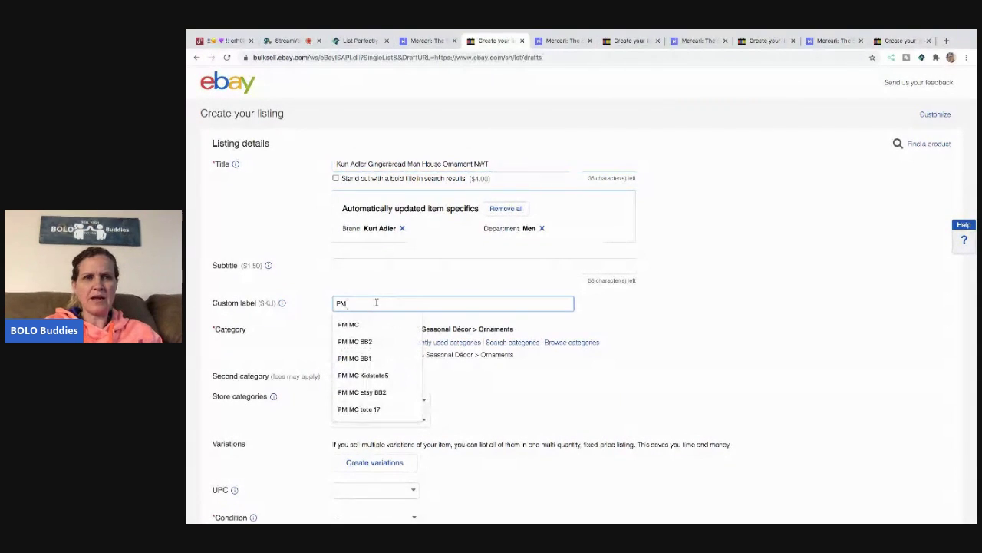
pyautogui.click(643, 329)
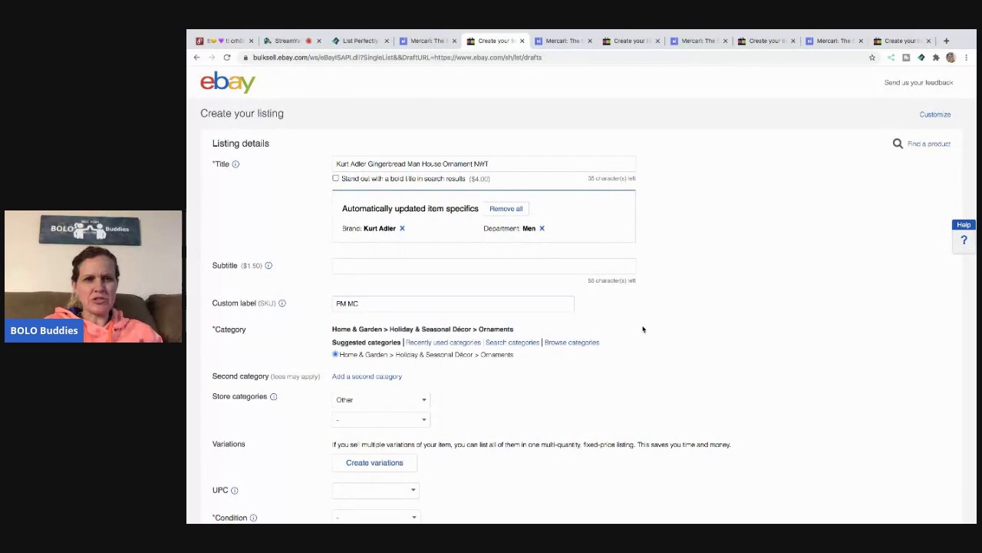
pyautogui.click(423, 396)
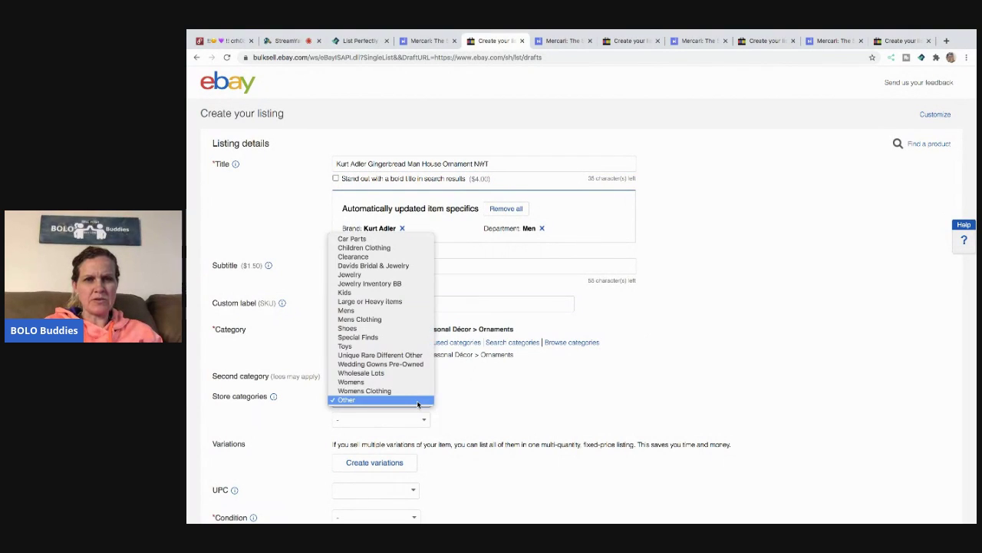
pyautogui.click(419, 356)
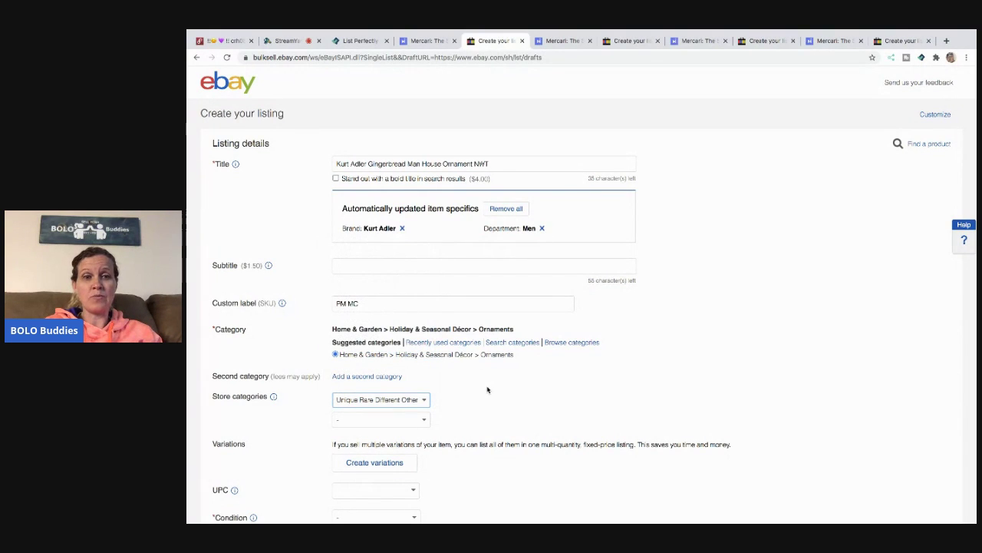
# Extend the eBay listing's custom label to PM MC tote 26.
pyautogui.click(400, 304)
pyautogui.write('to')
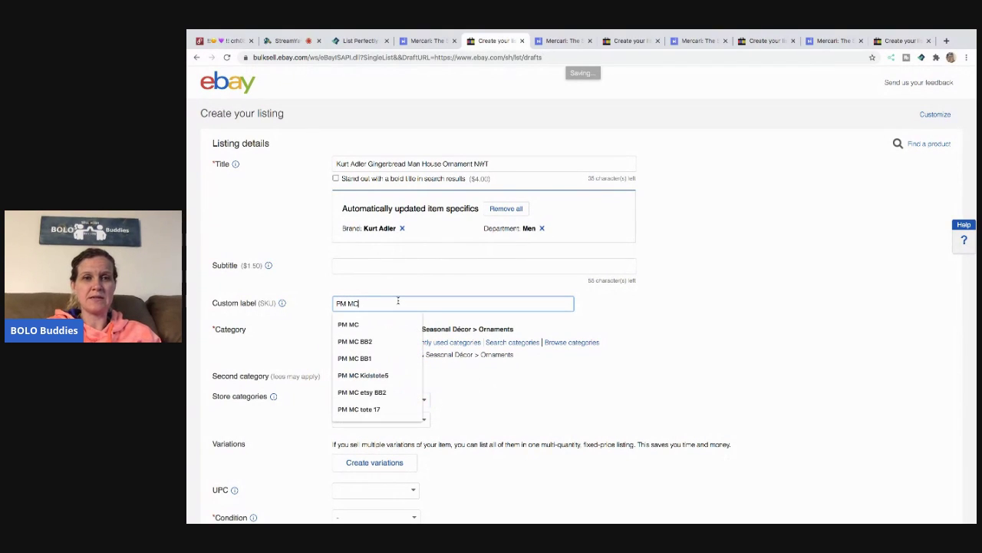
pyautogui.write('te')
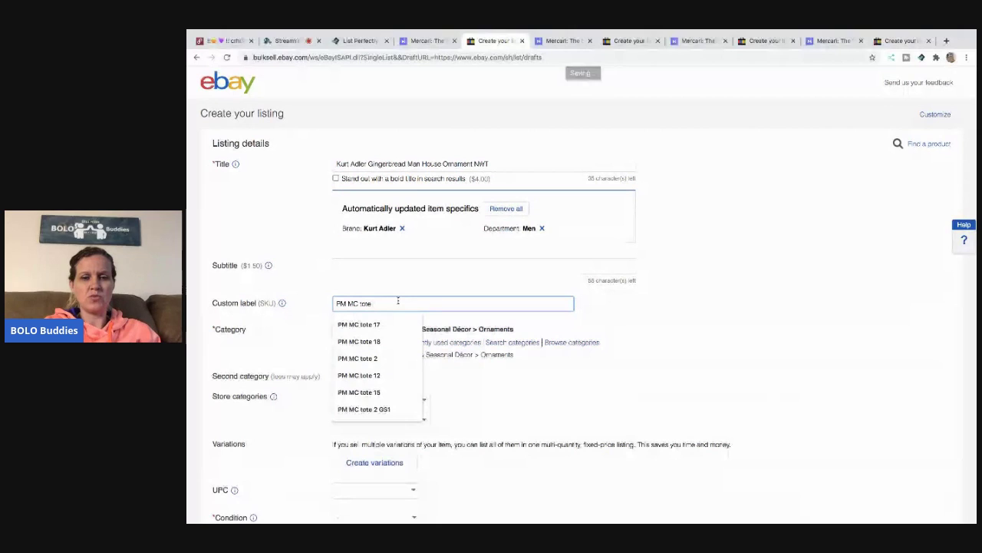
pyautogui.write(' 26')
pyautogui.click(679, 332)
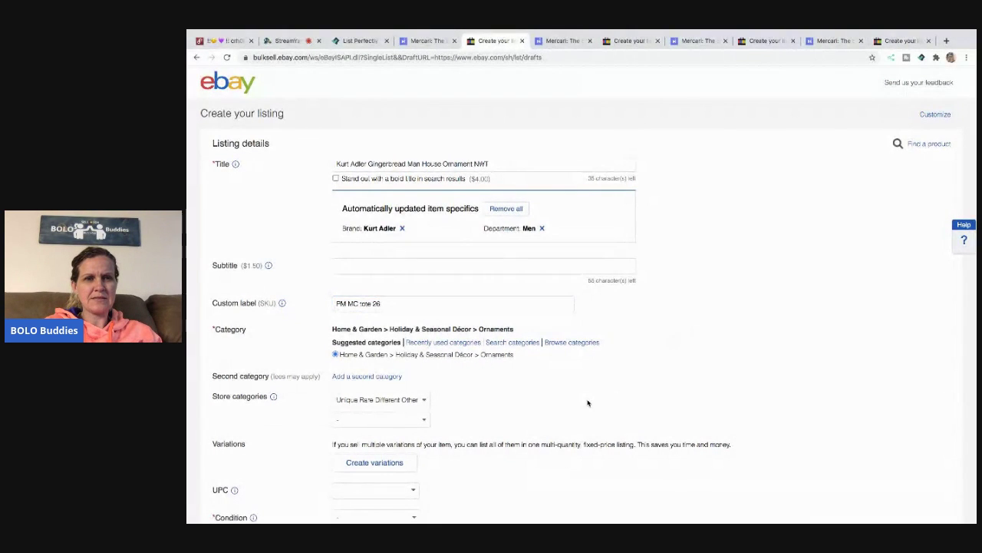
# Set the gingerbread ornament's condition to New in the eBay listing.
pyautogui.scroll(-3, 588, 403)
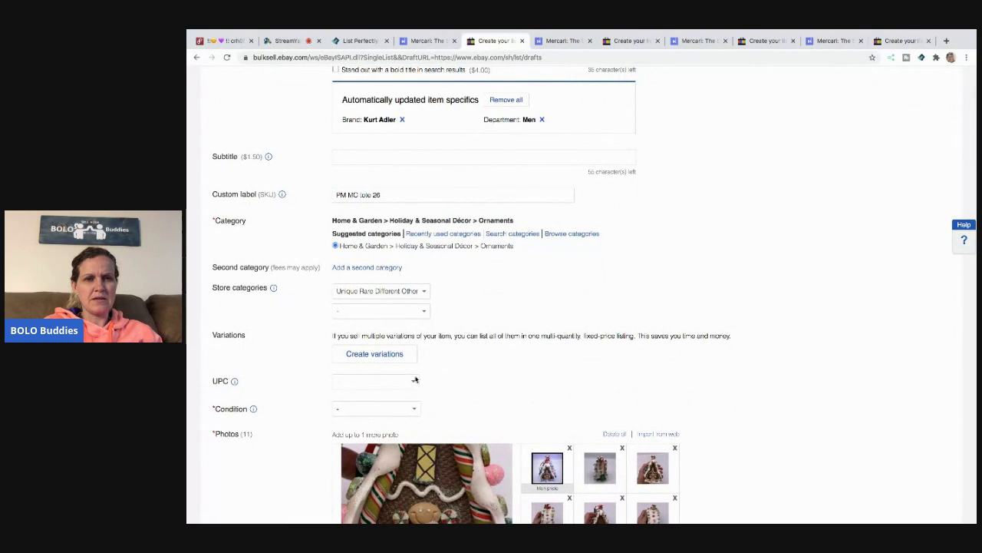
pyautogui.click(414, 381)
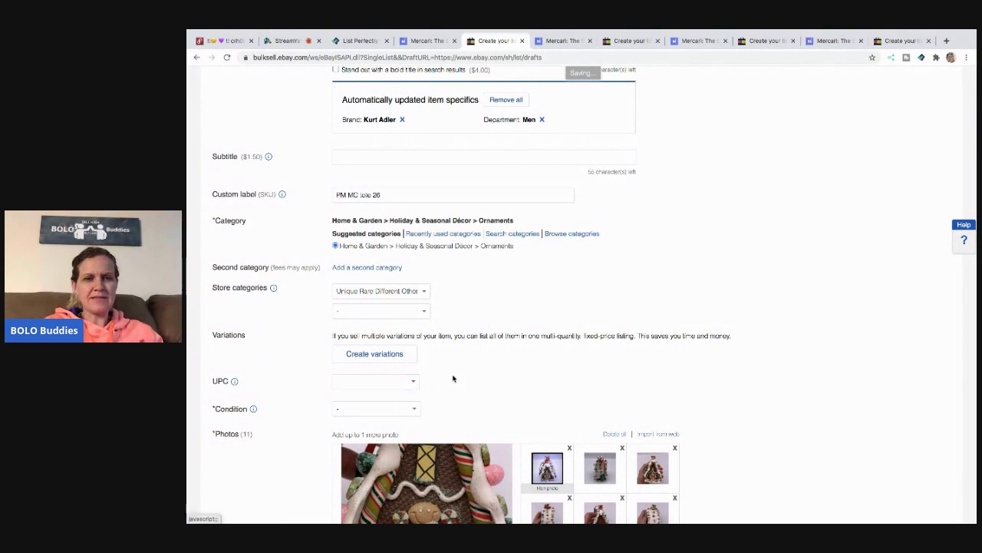
pyautogui.click(378, 408)
pyautogui.click(376, 420)
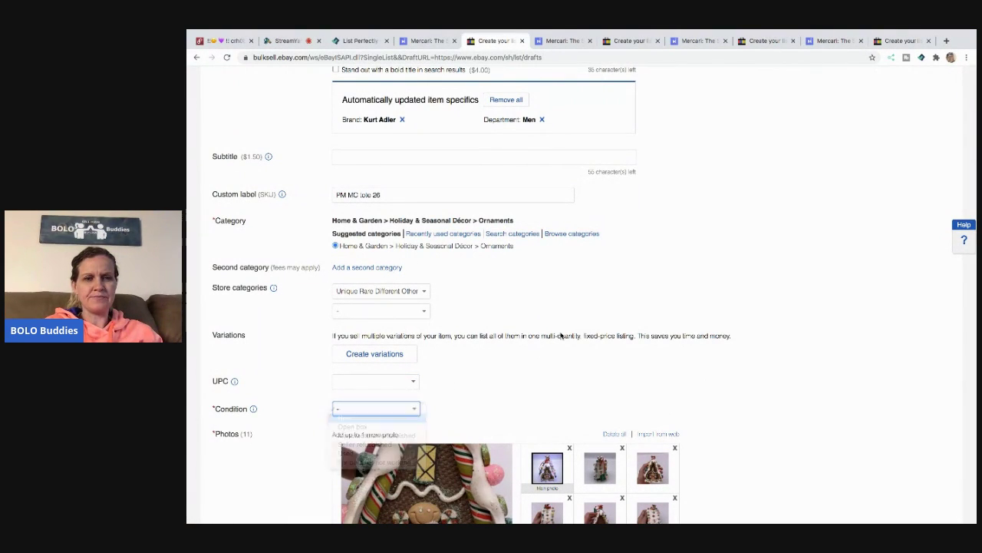
# Clear the incorrect Men value from the Department item specific of the eBay listing.
pyautogui.scroll(-10, 561, 335)
pyautogui.scroll(-2, 561, 336)
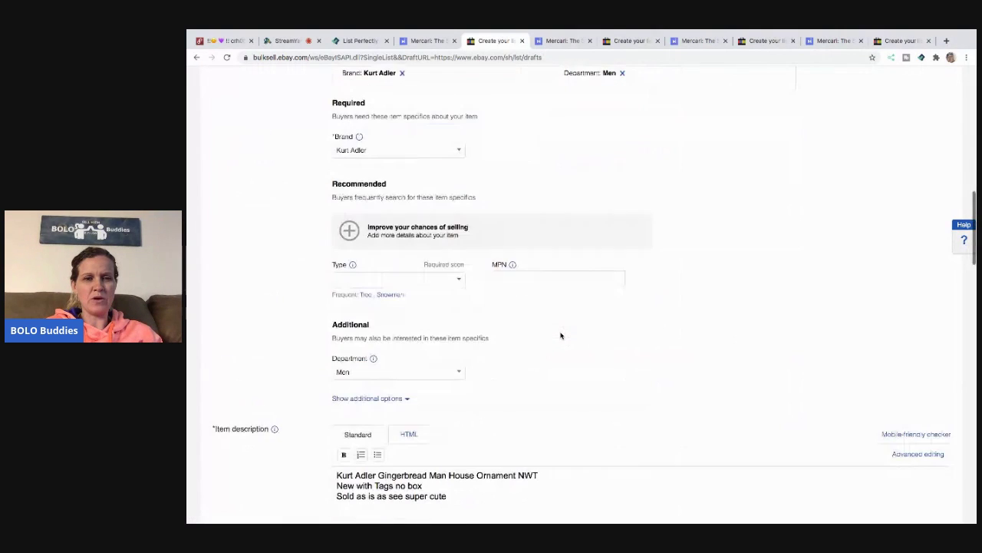
pyautogui.scroll(-2, 551, 331)
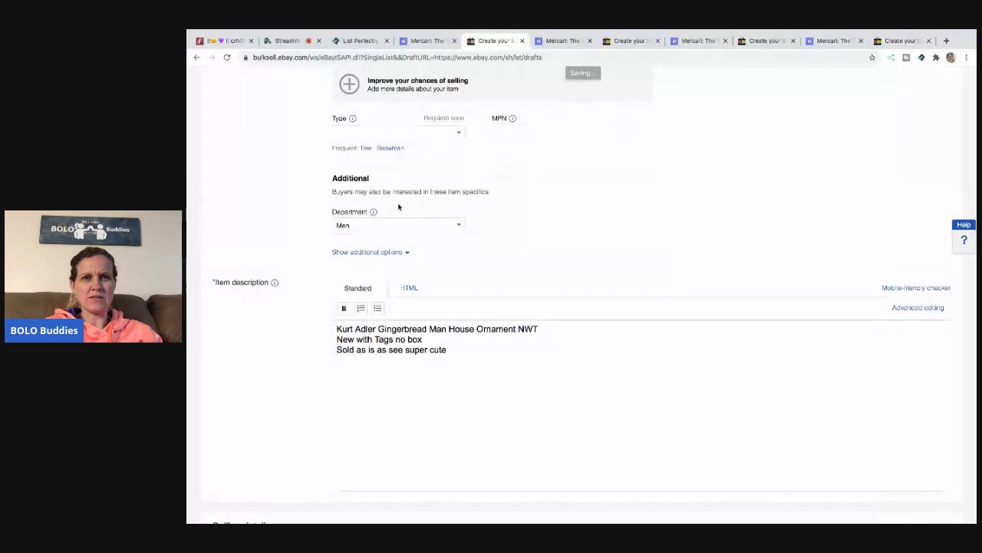
pyautogui.click(460, 224)
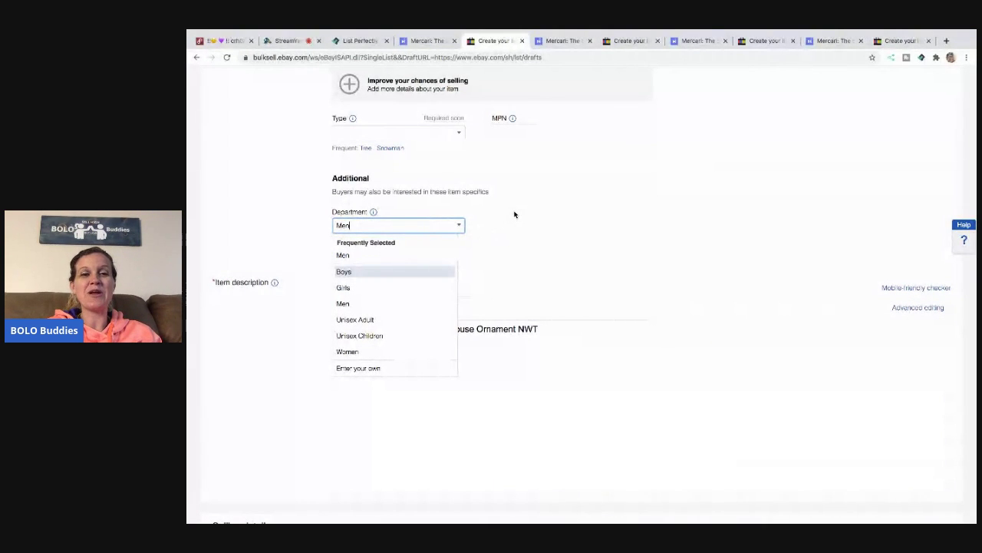
pyautogui.scroll(6, 500, 226)
pyautogui.scroll(4, 503, 227)
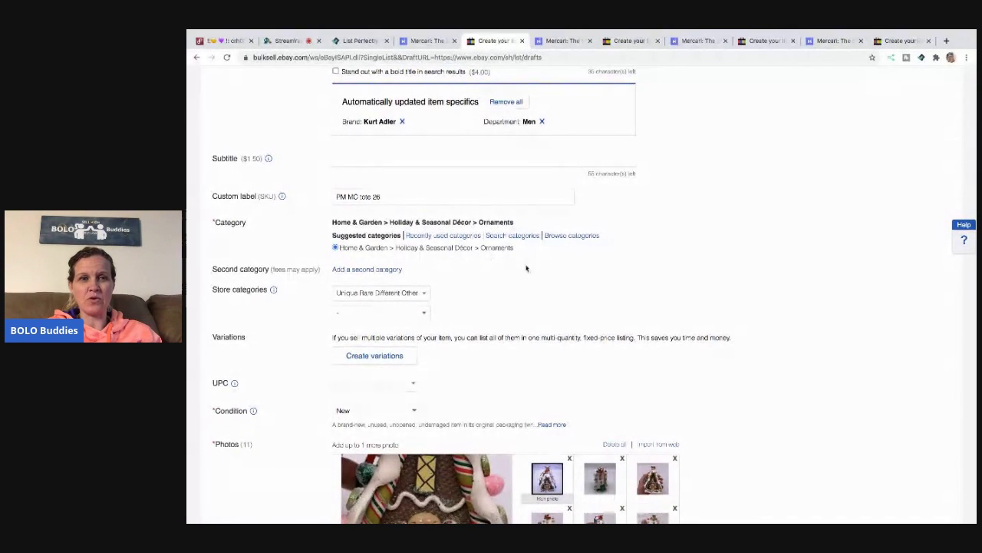
pyautogui.scroll(-12, 522, 267)
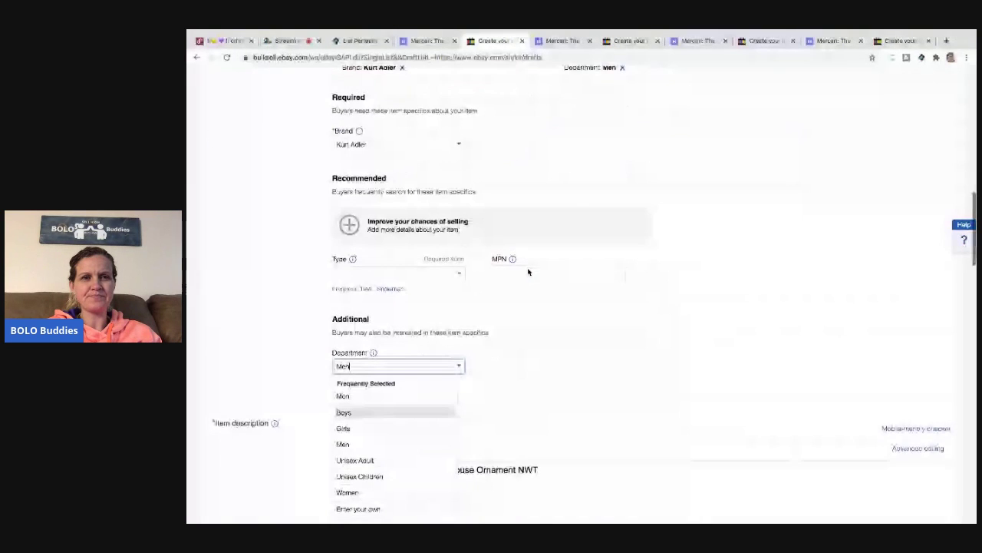
pyautogui.click(520, 324)
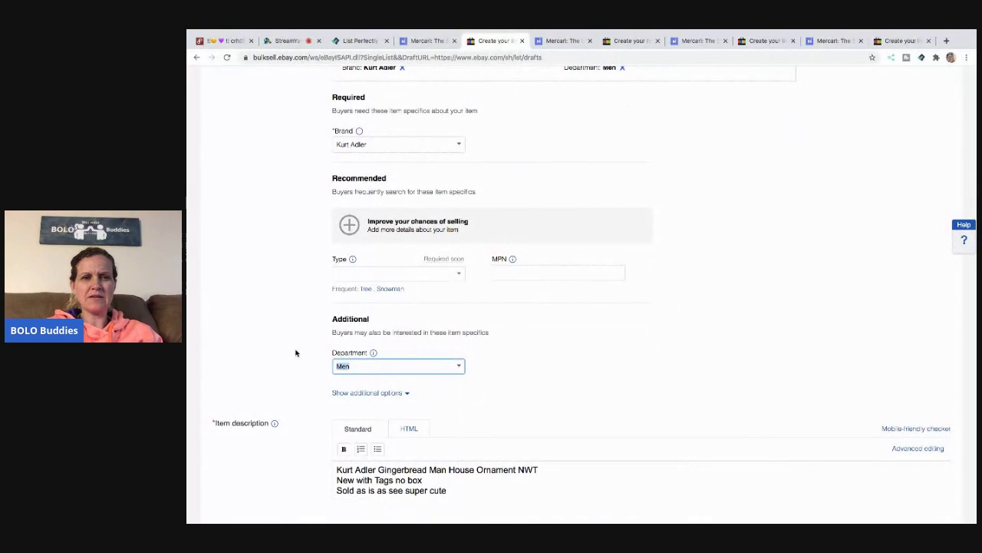
# Set the Buy It Now price of the eBay listing to 30.0.
pyautogui.scroll(-5, 545, 335)
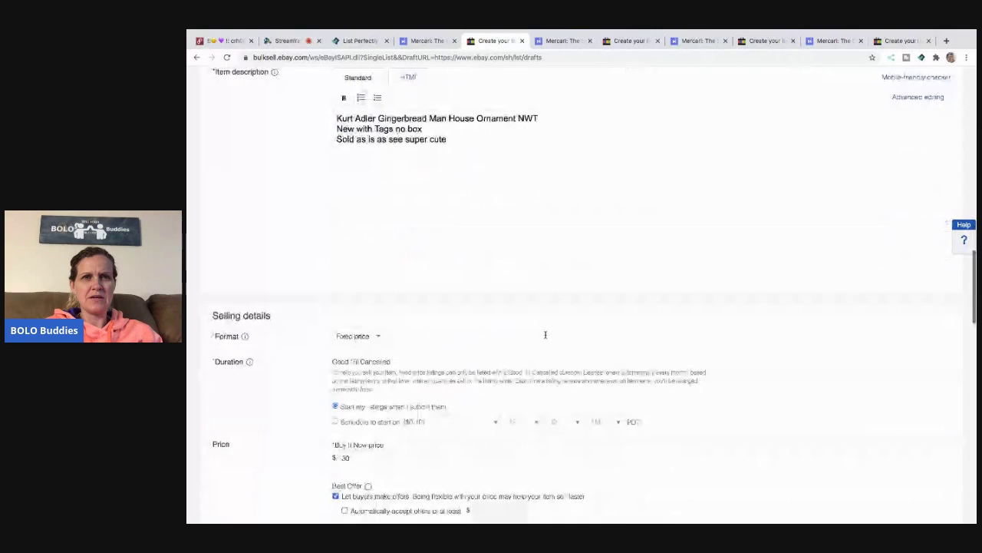
pyautogui.scroll(-5, 546, 336)
pyautogui.click(365, 285)
pyautogui.write('.0')
pyautogui.click(484, 280)
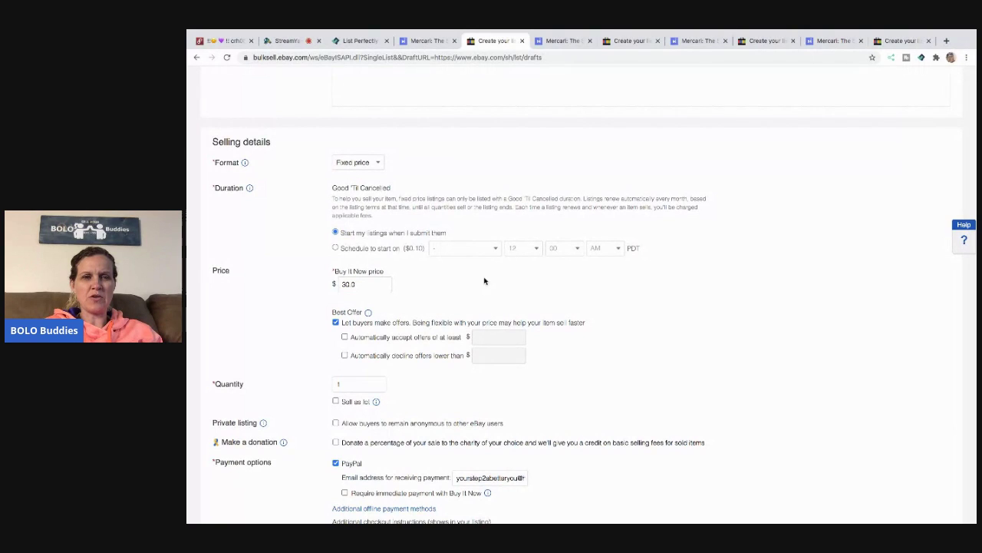
# Accept domestic returns and apply the calculated and promotional combined shipping rules.
pyautogui.scroll(-6, 484, 281)
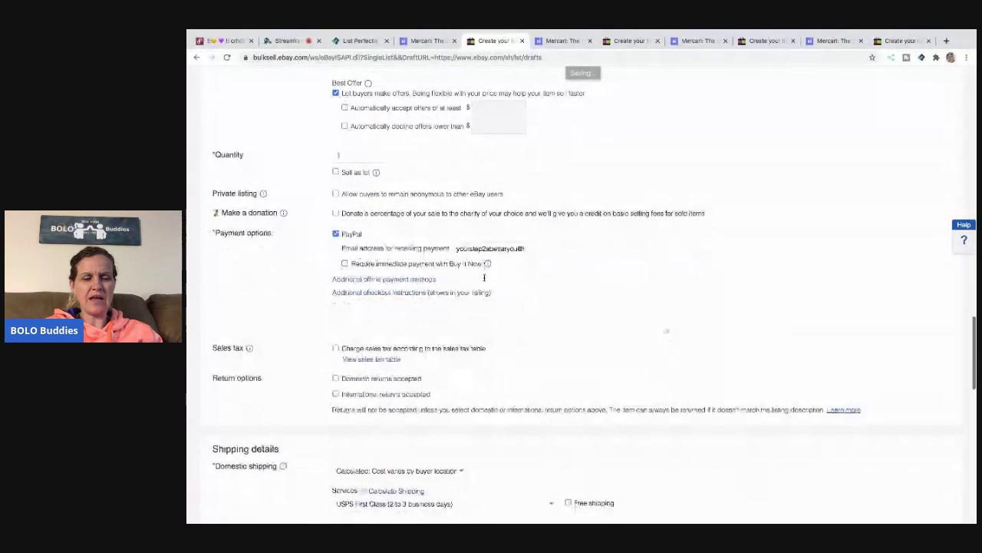
pyautogui.scroll(-5, 484, 281)
pyautogui.scroll(5, 484, 281)
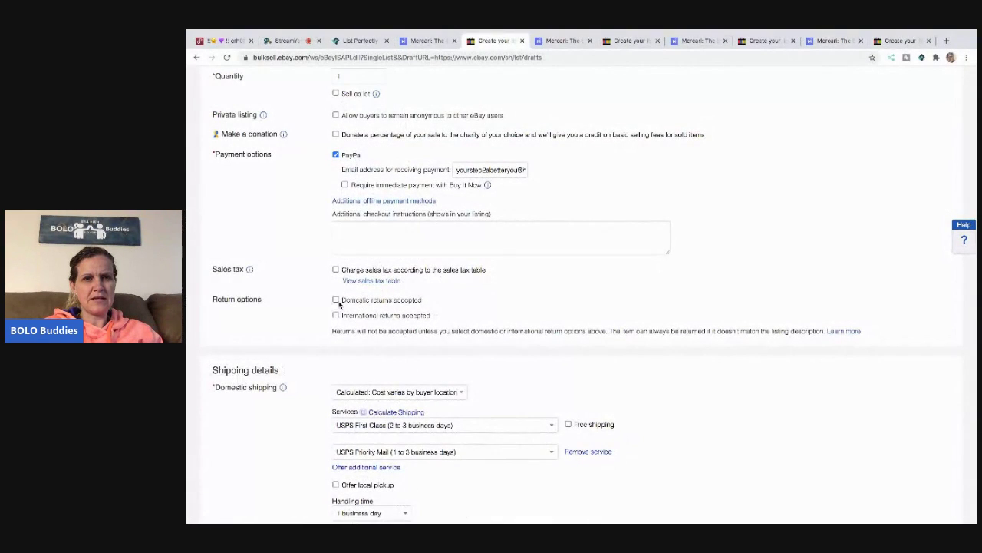
pyautogui.click(335, 300)
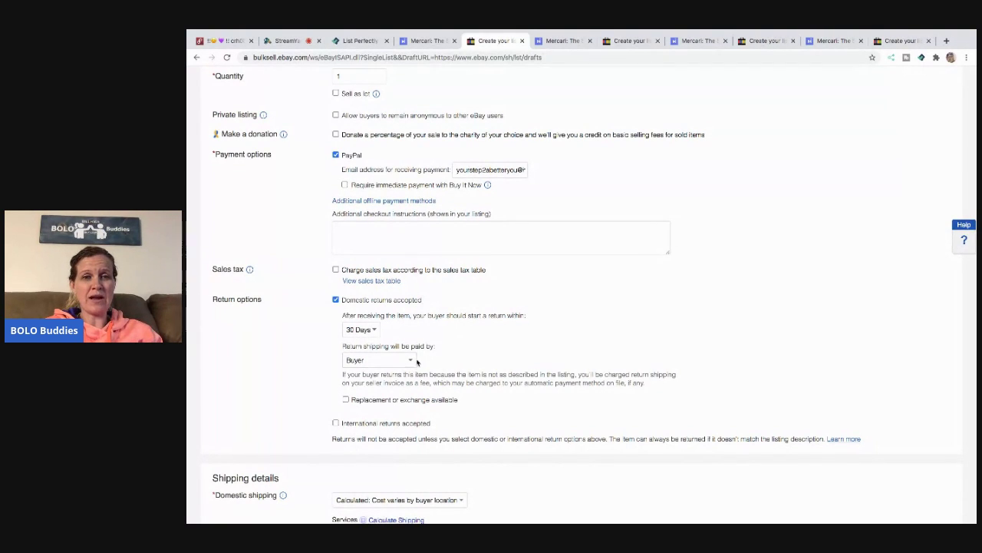
pyautogui.scroll(-4, 412, 364)
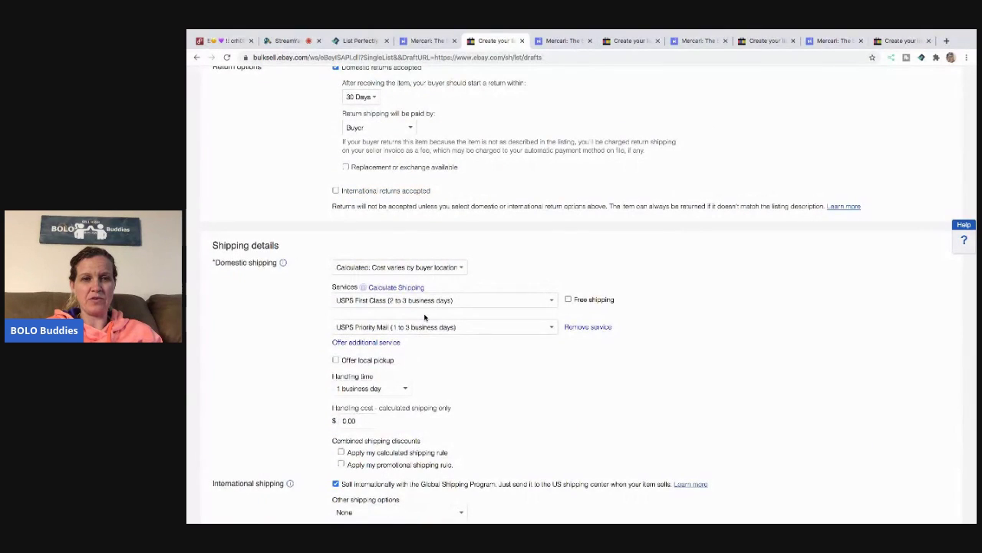
pyautogui.scroll(-2, 425, 318)
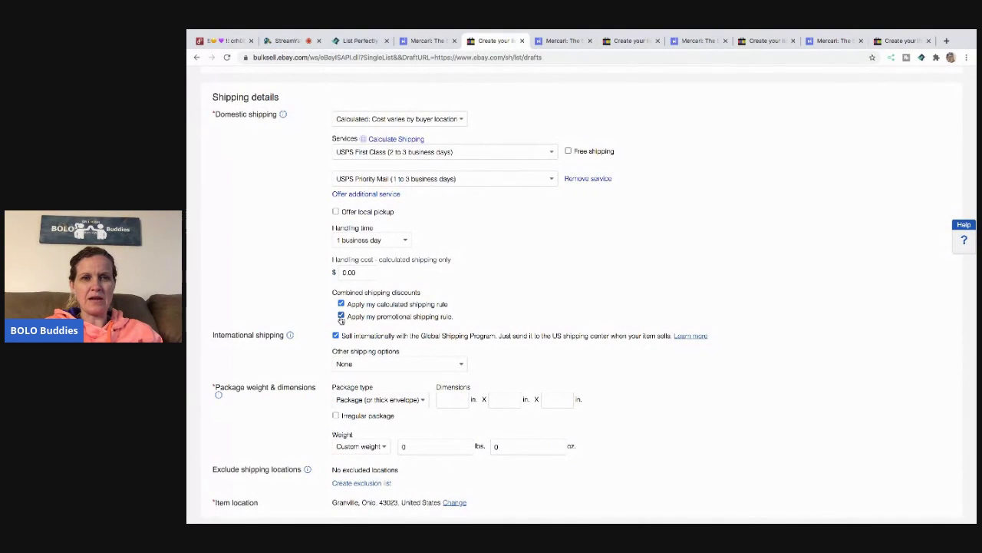
# Set the package dimensions to 10 x 8 x 5 in and the weight to 10 oz.
pyautogui.click(455, 402)
pyautogui.write('10')
pyautogui.press('Tab')
pyautogui.write('8')
pyautogui.press('Tab')
pyautogui.write('5')
pyautogui.press('Tab')
pyautogui.click(508, 444)
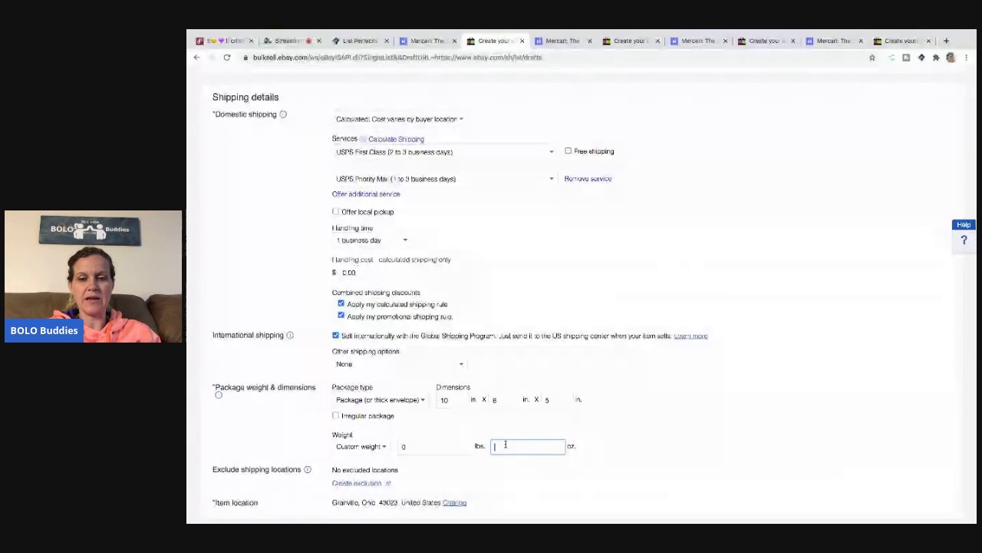
pyautogui.write('10')
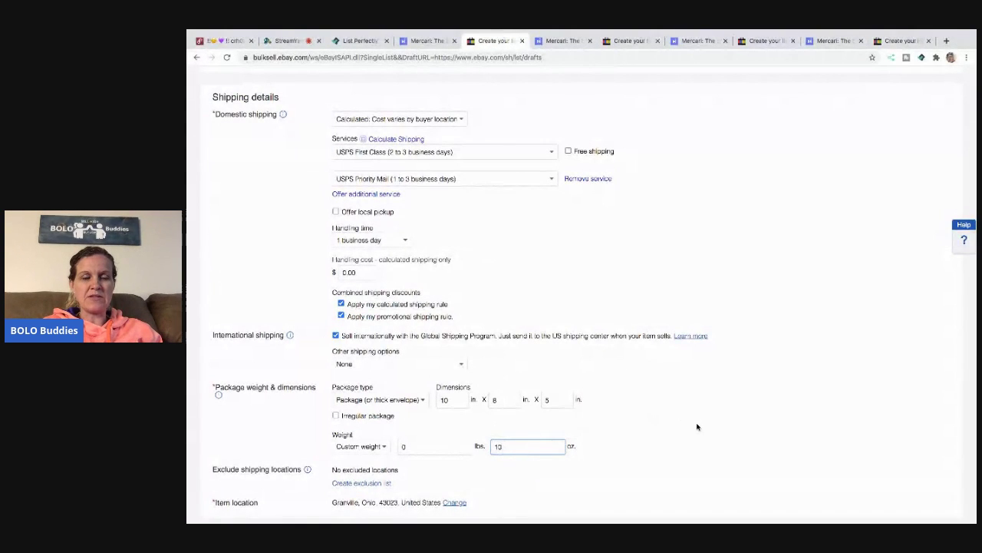
pyautogui.scroll(2, 696, 427)
pyautogui.scroll(15, 696, 427)
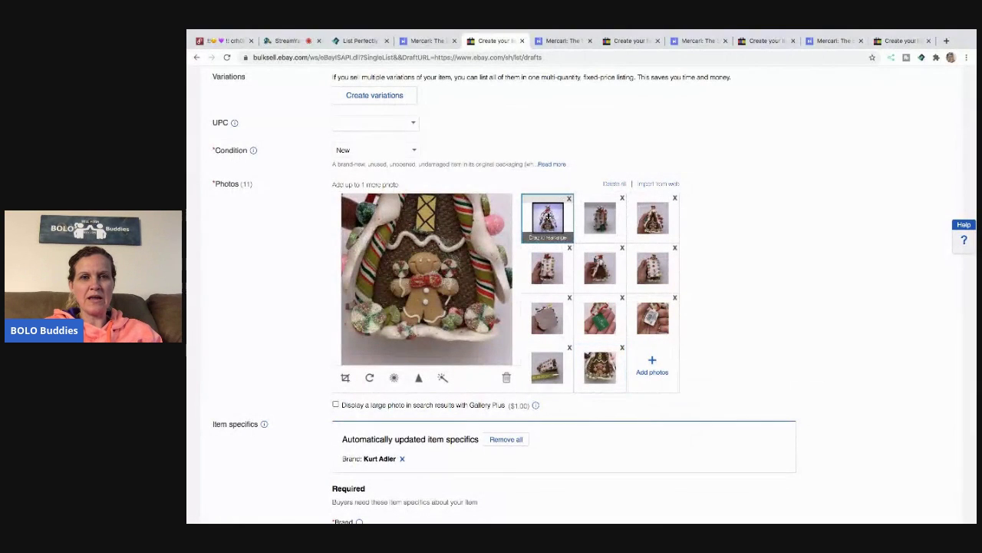
pyautogui.click(548, 217)
pyautogui.click(395, 378)
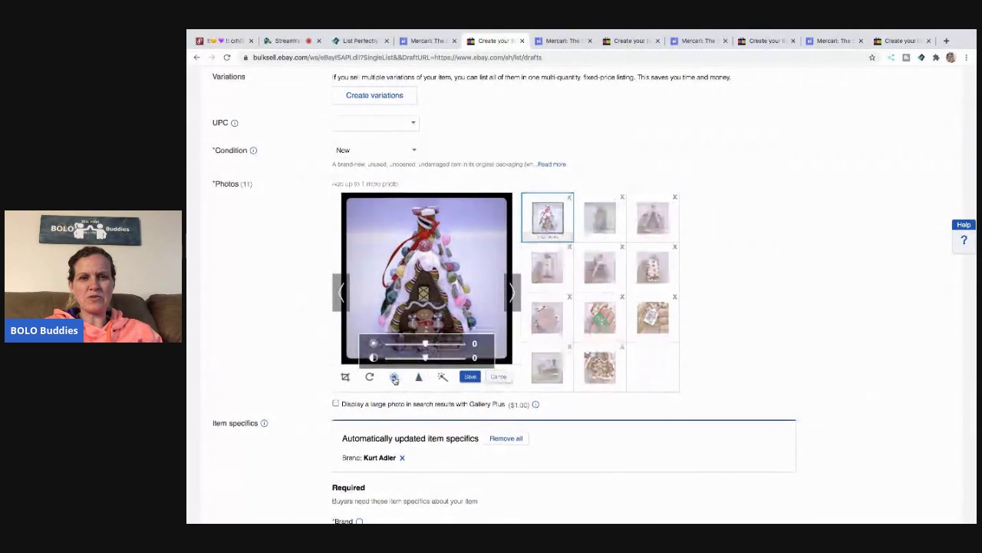
pyautogui.moveTo(426, 347)
pyautogui.mouseDown()
pyautogui.moveTo(445, 344)
pyautogui.moveTo(436, 360)
pyautogui.mouseUp()
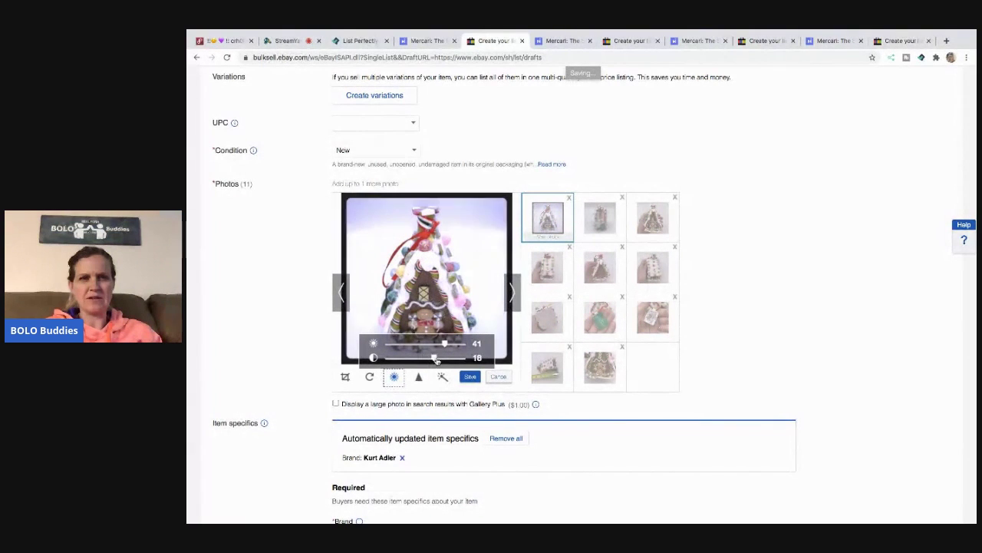
pyautogui.click(499, 380)
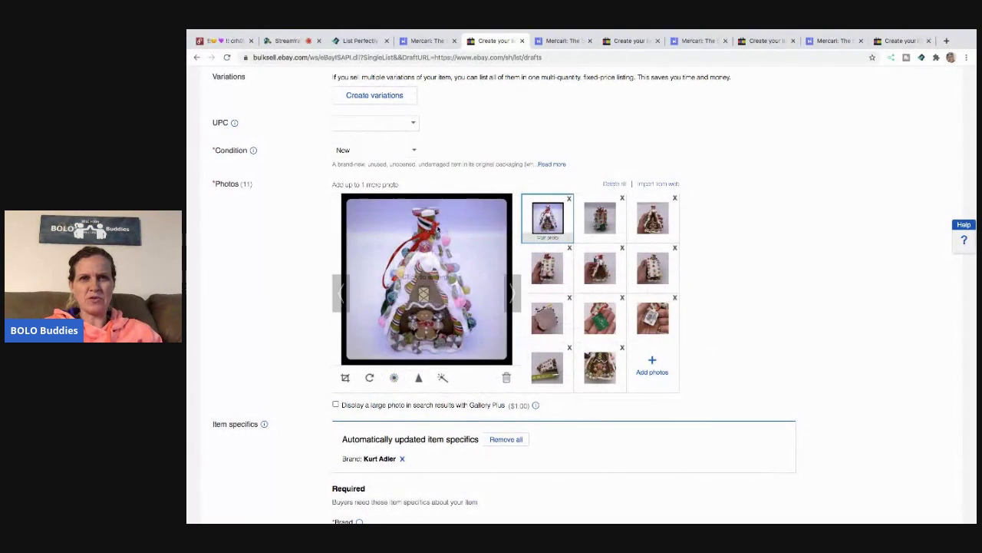
# Promote the eBay listing with a 1% ad rate in the default campaign.
pyautogui.scroll(-9, 669, 228)
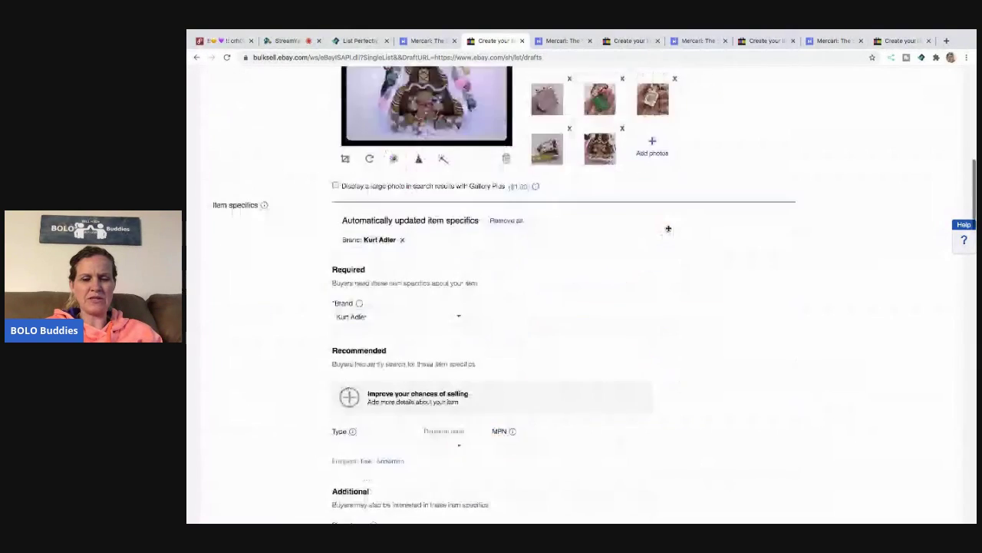
pyautogui.scroll(-10, 668, 231)
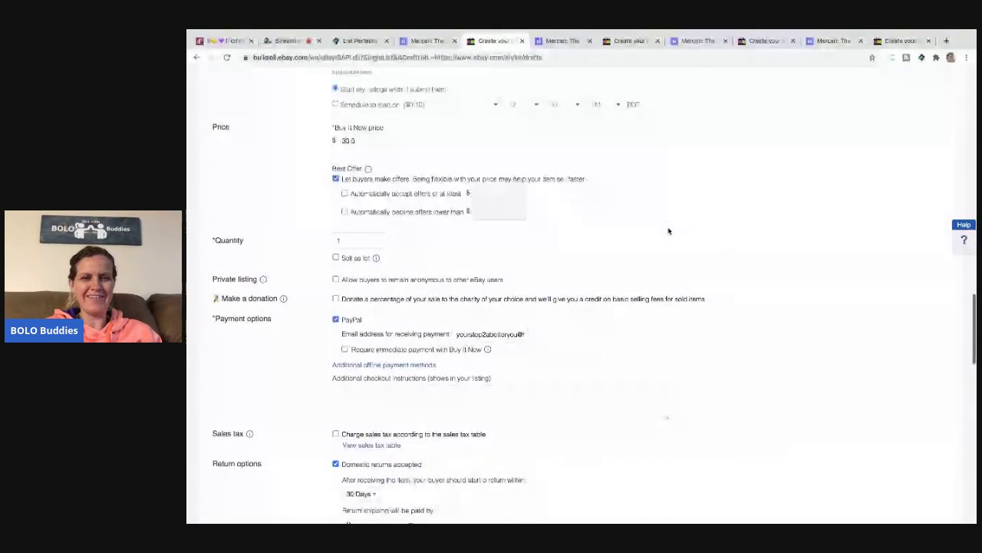
pyautogui.scroll(-3, 669, 231)
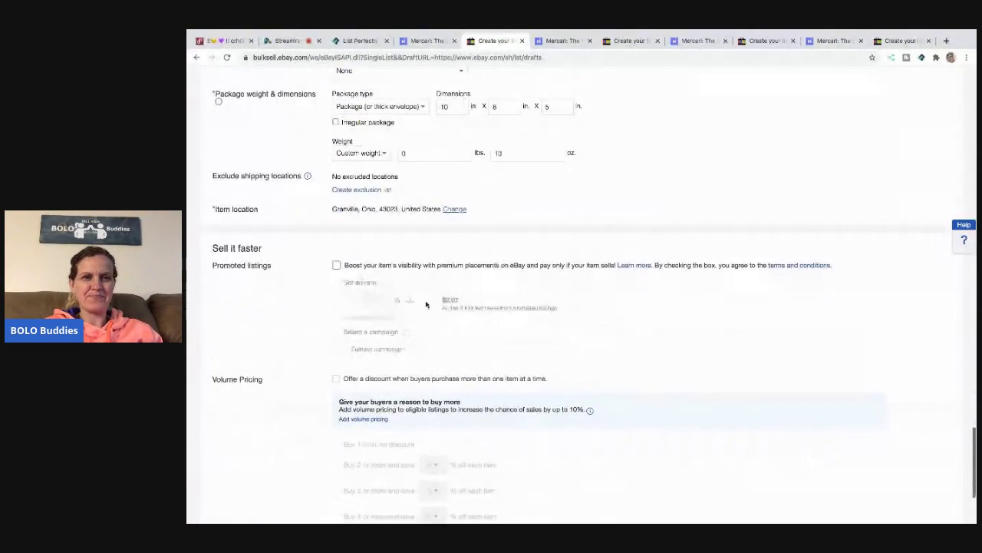
pyautogui.click(336, 266)
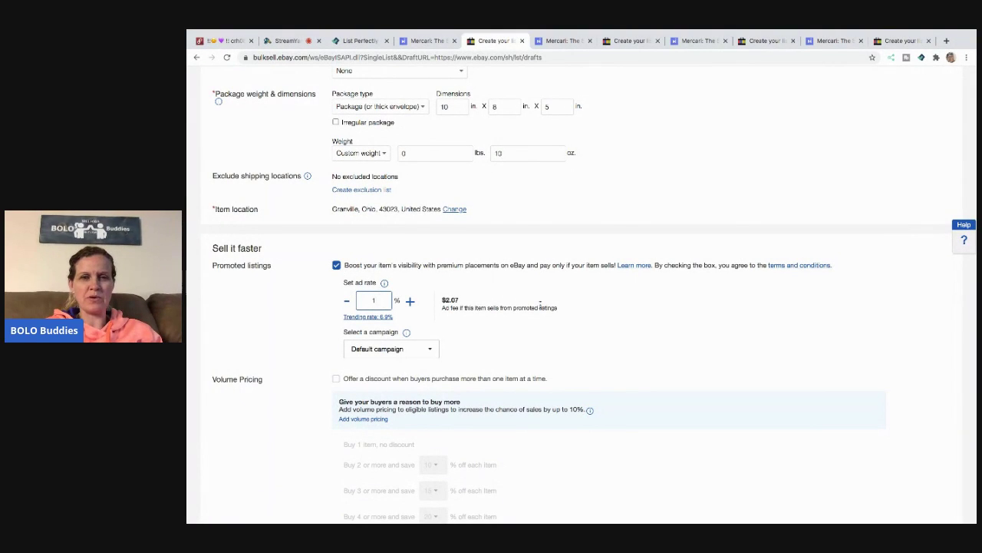
# Publish the gingerbread ornament listing on eBay, finish without another draft and close its tab.
pyautogui.scroll(-3, 577, 340)
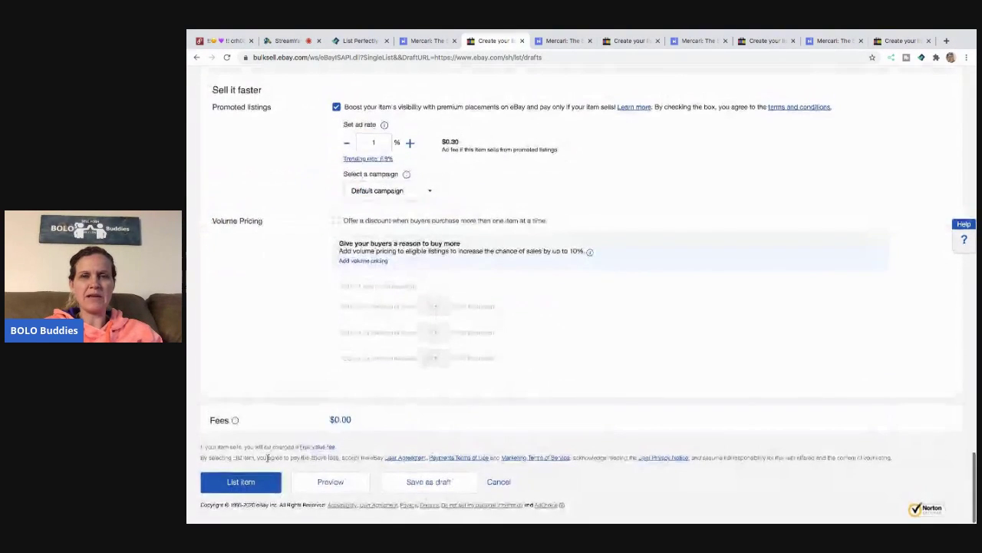
pyautogui.click(224, 485)
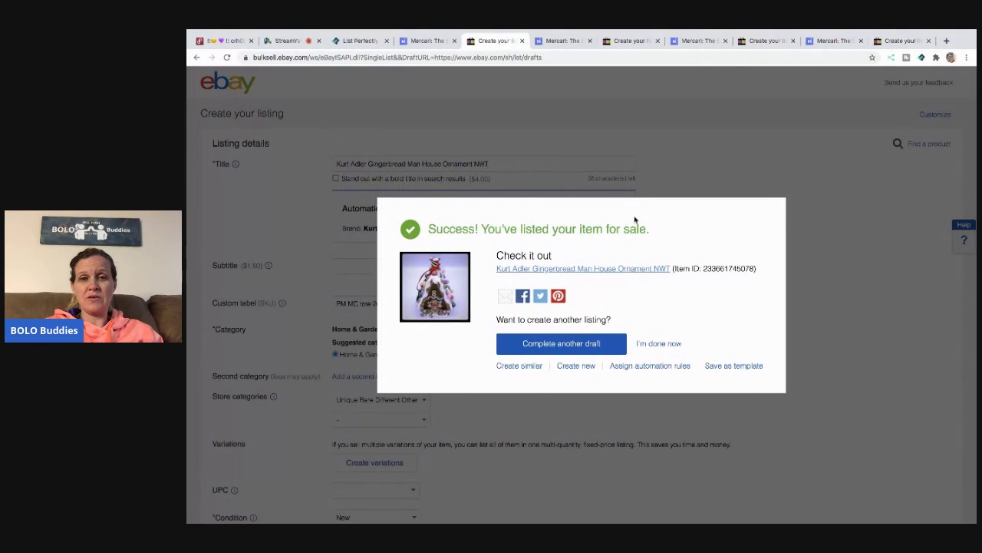
pyautogui.click(649, 345)
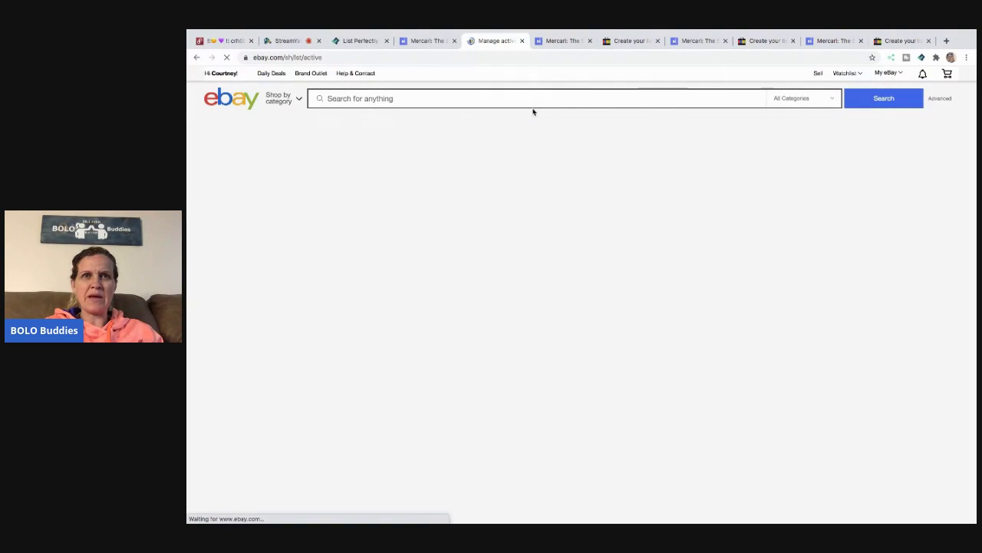
pyautogui.click(521, 41)
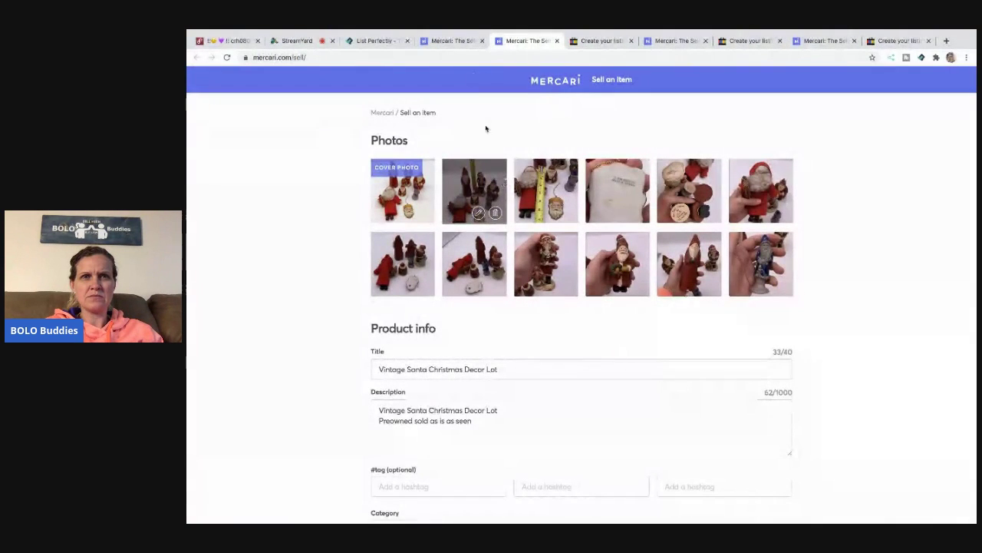
# Set the price of the gingerbread ornament's Mercari listing to 30.
pyautogui.click(453, 41)
pyautogui.scroll(10, 463, 159)
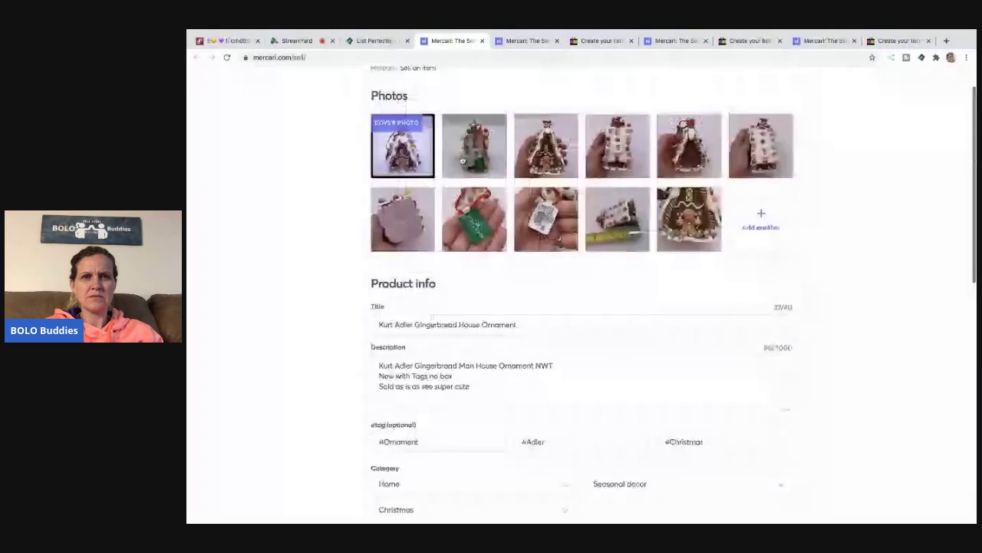
pyautogui.scroll(-8, 464, 159)
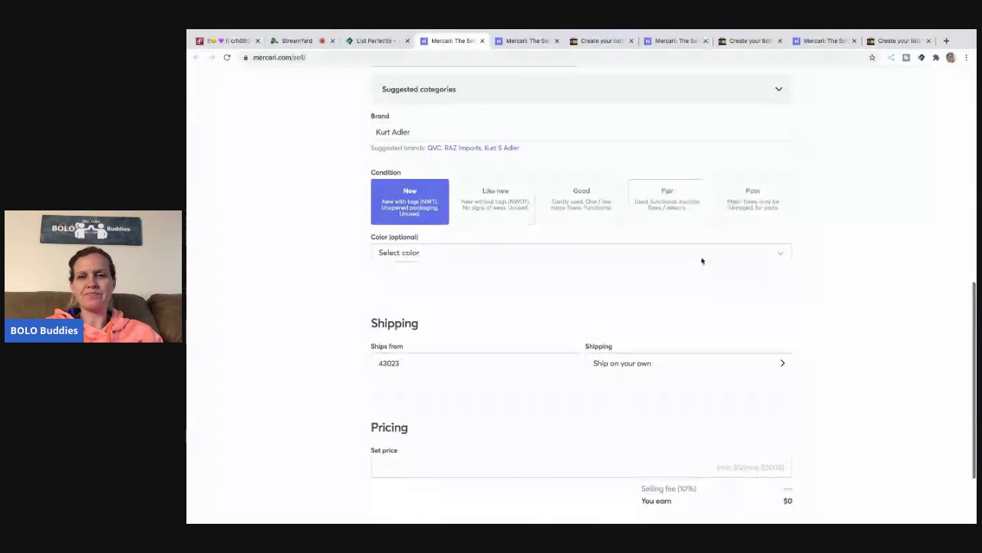
pyautogui.scroll(-3, 474, 161)
pyautogui.click(766, 366)
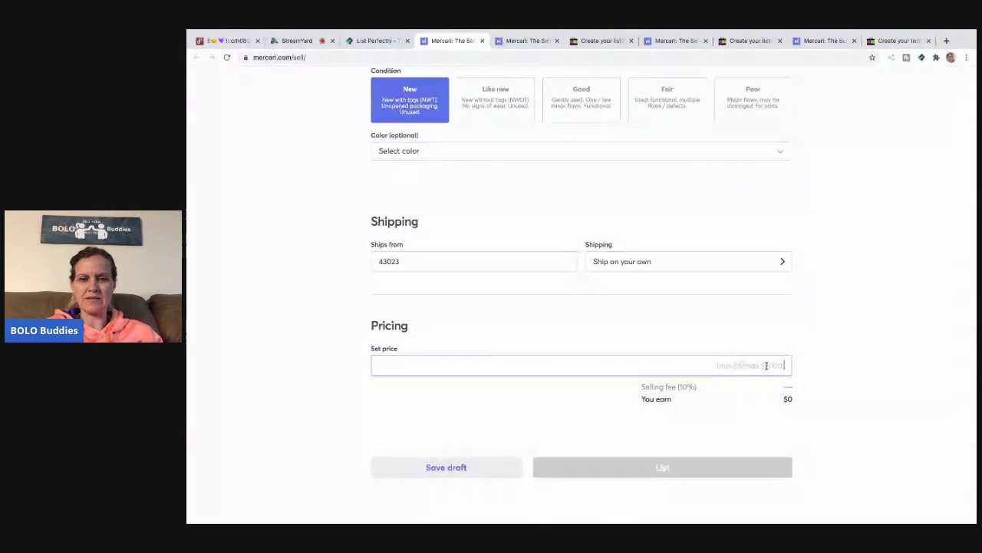
pyautogui.write('30')
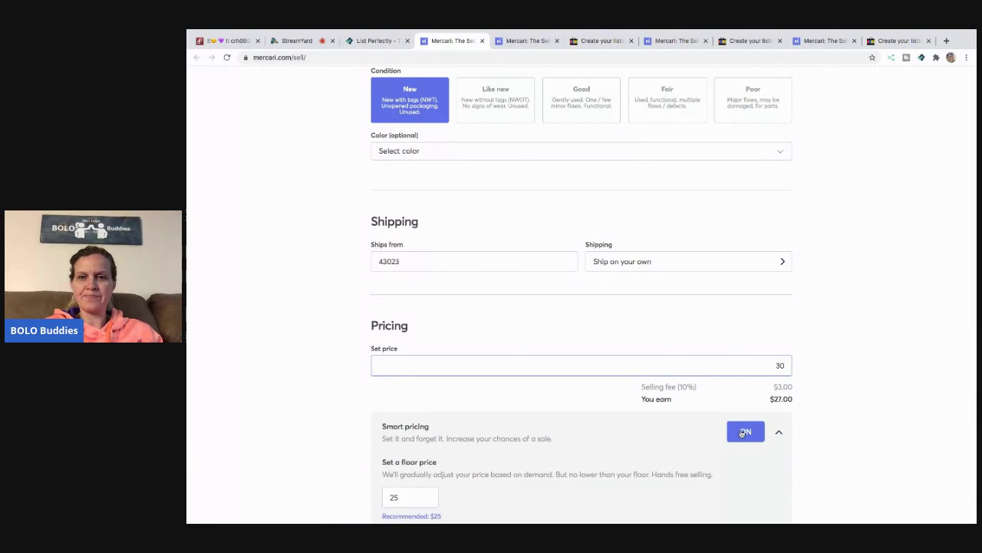
# Turn off smart pricing for the ornament, then publish it on Mercari and close its tab.
pyautogui.click(745, 432)
pyautogui.scroll(-1, 741, 433)
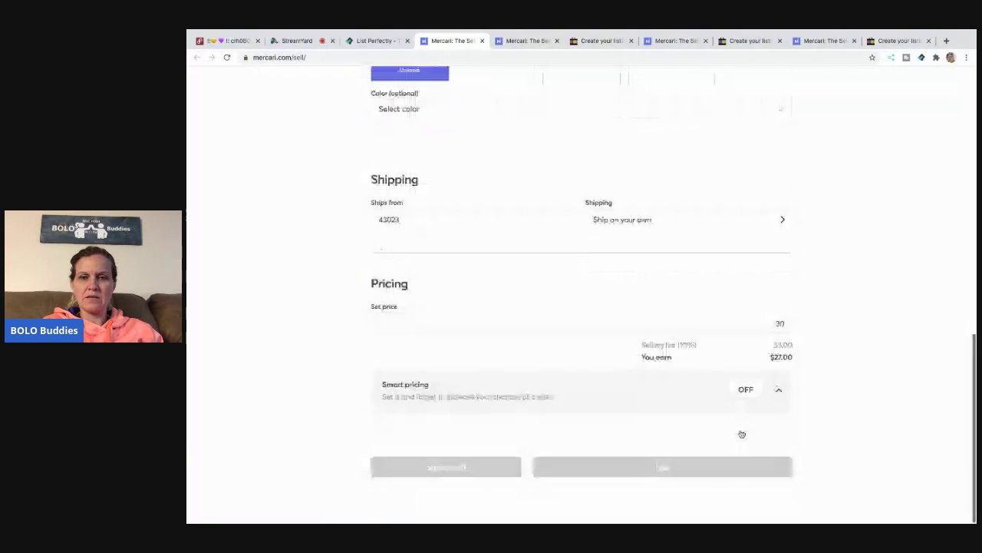
pyautogui.click(660, 468)
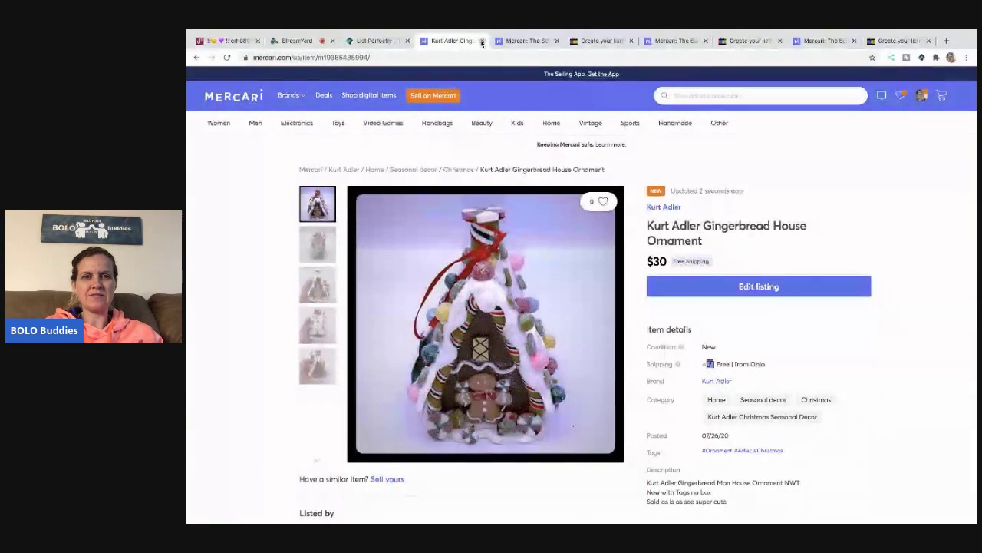
pyautogui.click(482, 41)
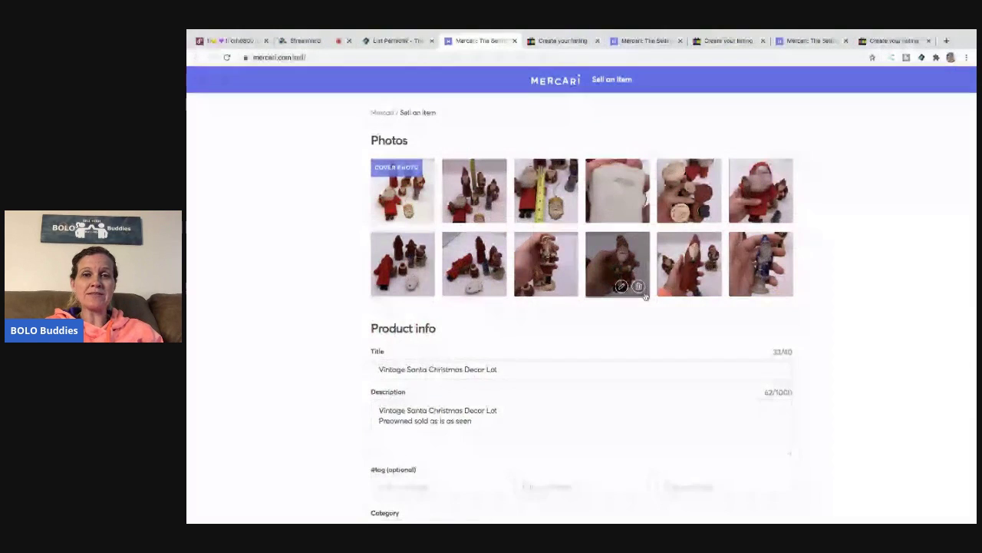
# Add the hashtags #Santa, #Christmas and #Vintage to the Mercari form for the Vintage Santa Christmas Decor Lot.
pyautogui.scroll(-2, 643, 292)
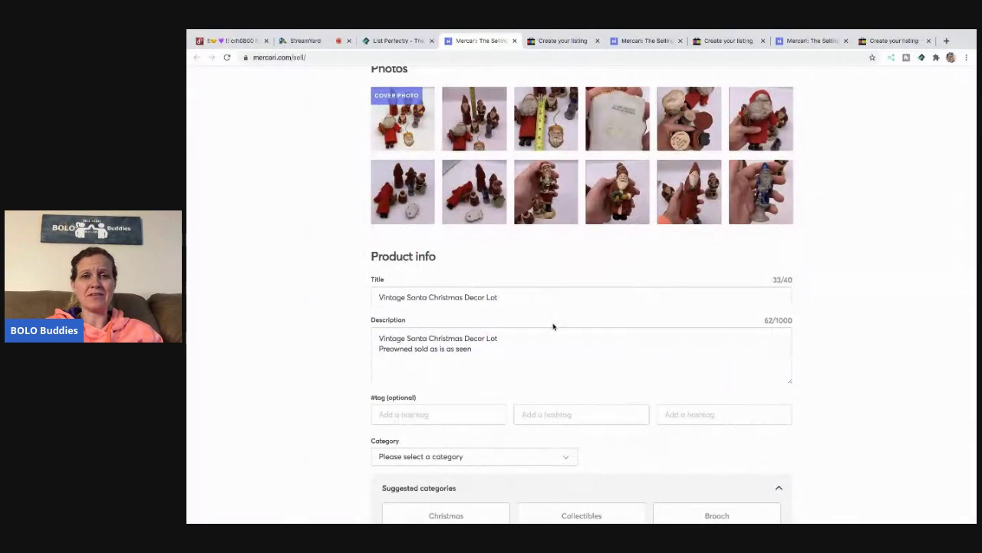
pyautogui.moveTo(551, 201)
pyautogui.scroll(-1, 478, 393)
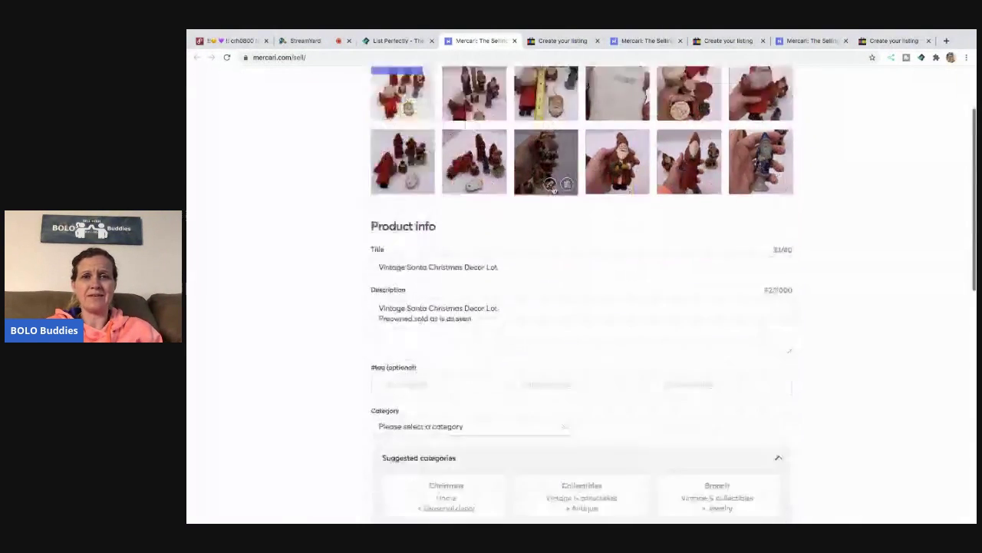
pyautogui.click(475, 373)
pyautogui.write('#San')
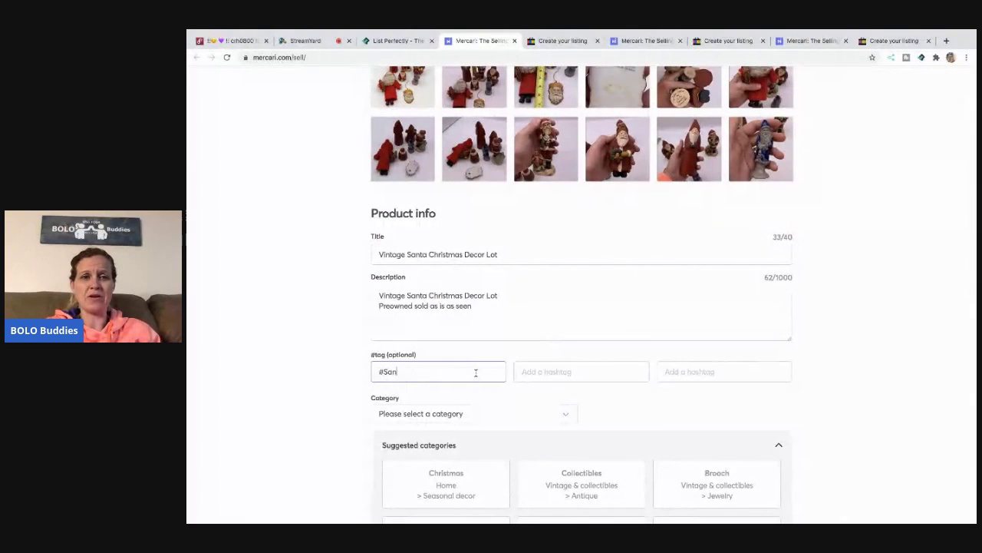
pyautogui.write('ta')
pyautogui.press('Tab')
pyautogui.write('#Ch')
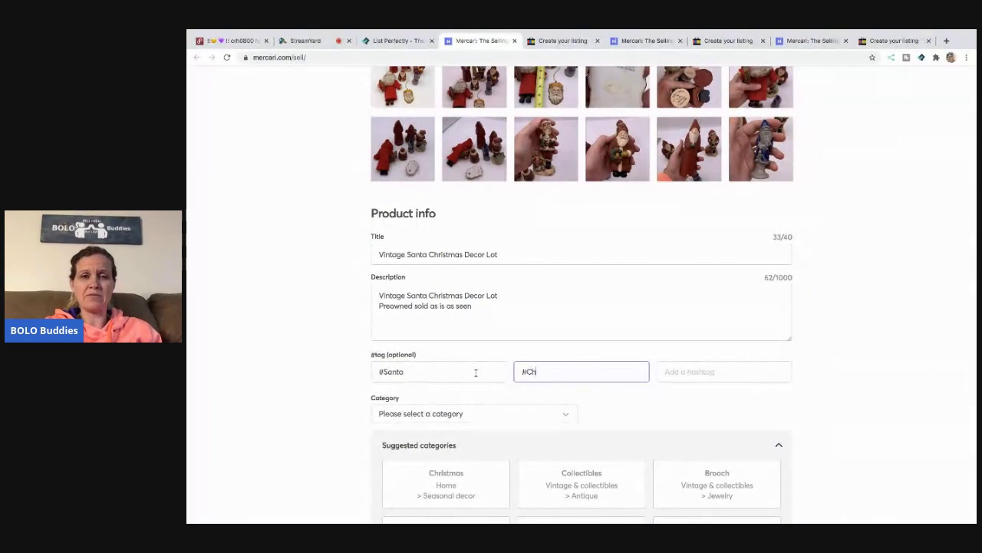
pyautogui.write('rit')
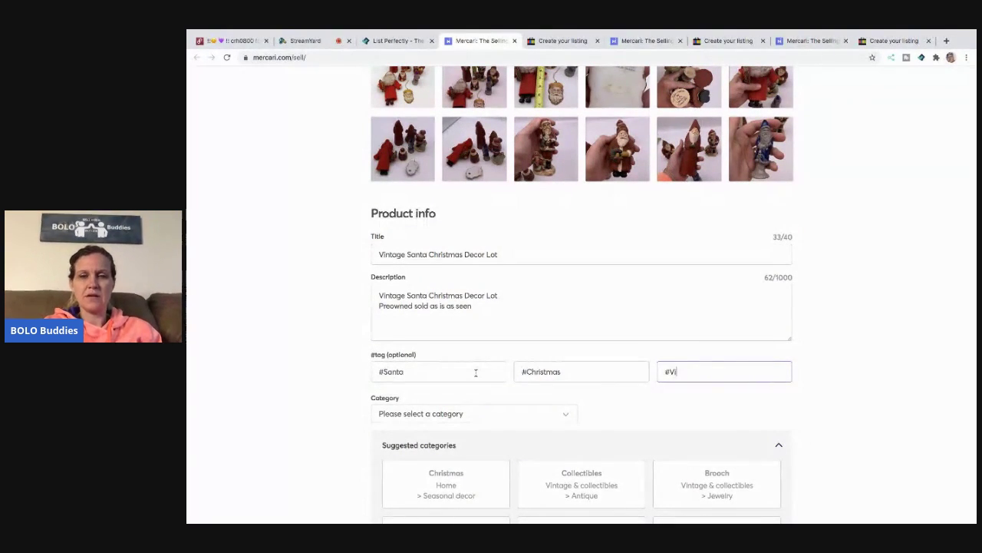
# Apply the suggested Home > Seasonal decor > Christmas category to the Santa lot and set its condition to Good.
pyautogui.click(453, 487)
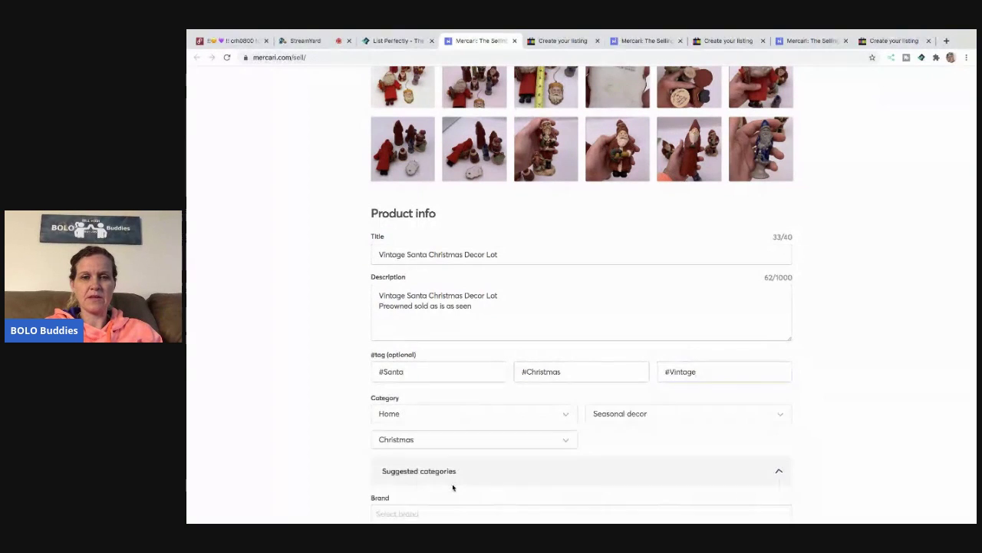
pyautogui.scroll(-3, 522, 408)
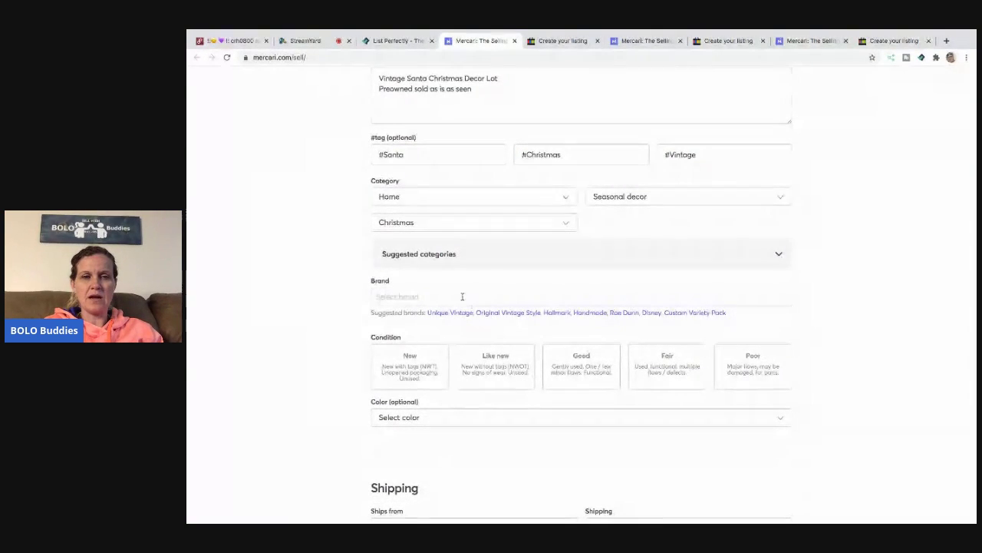
pyautogui.click(572, 366)
# Enter the ships-from ZIP code for the Santa lot and choose free shipping with the Ship on your own option.
pyautogui.scroll(-3, 469, 310)
pyautogui.click(453, 285)
pyautogui.write('43023')
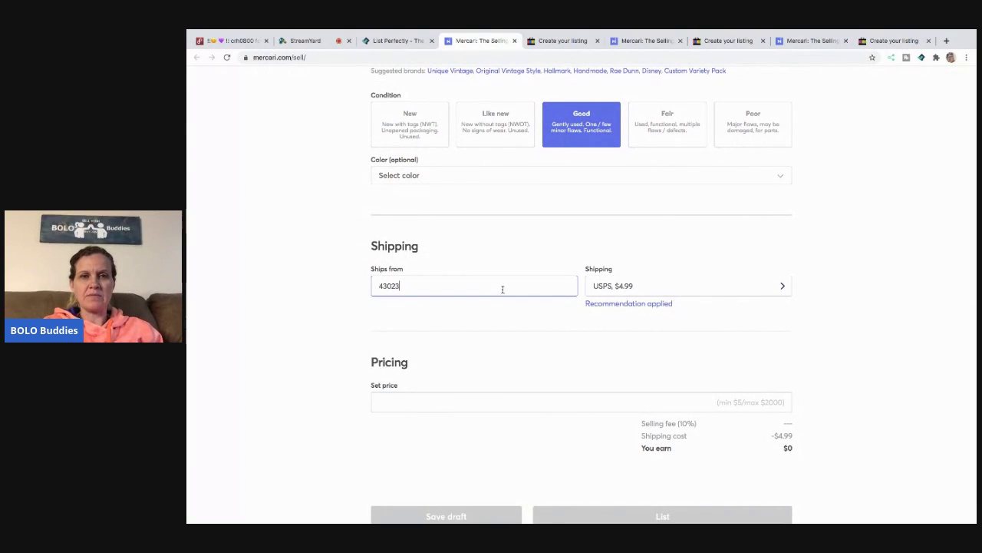
pyautogui.click(638, 286)
pyautogui.click(540, 204)
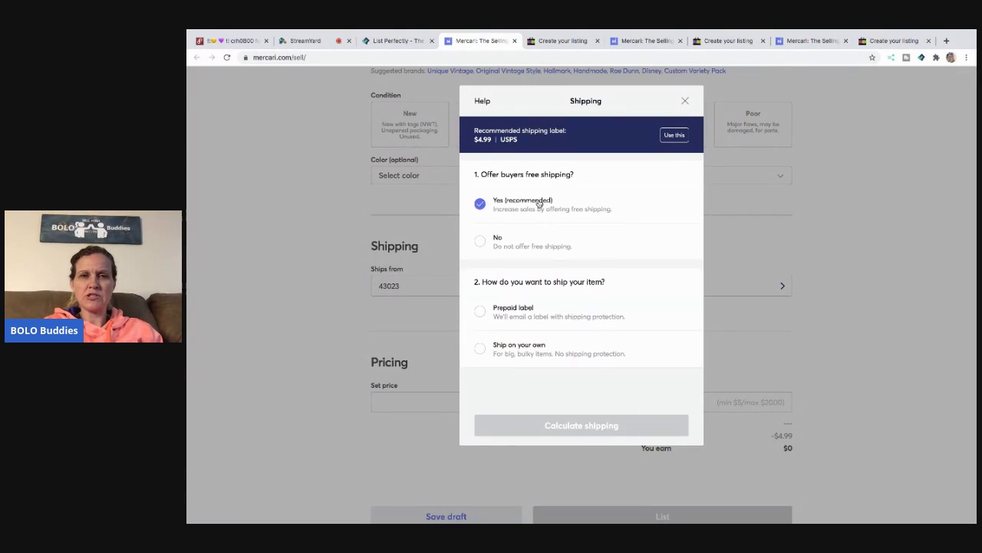
pyautogui.click(513, 347)
pyautogui.click(581, 425)
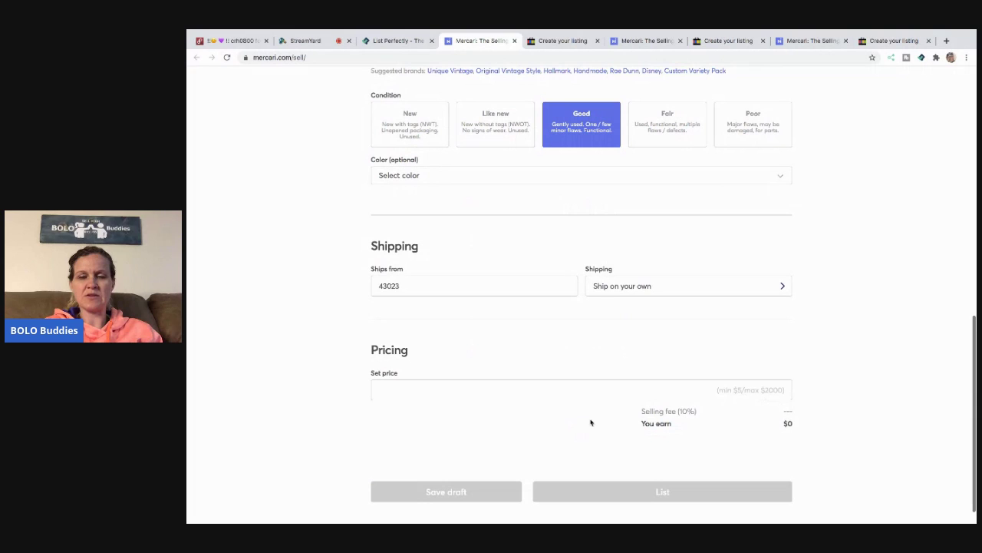
# Set the Santa lot's price to 50 with smart pricing off and publish the listing on Mercari.
pyautogui.click(764, 390)
pyautogui.write('50')
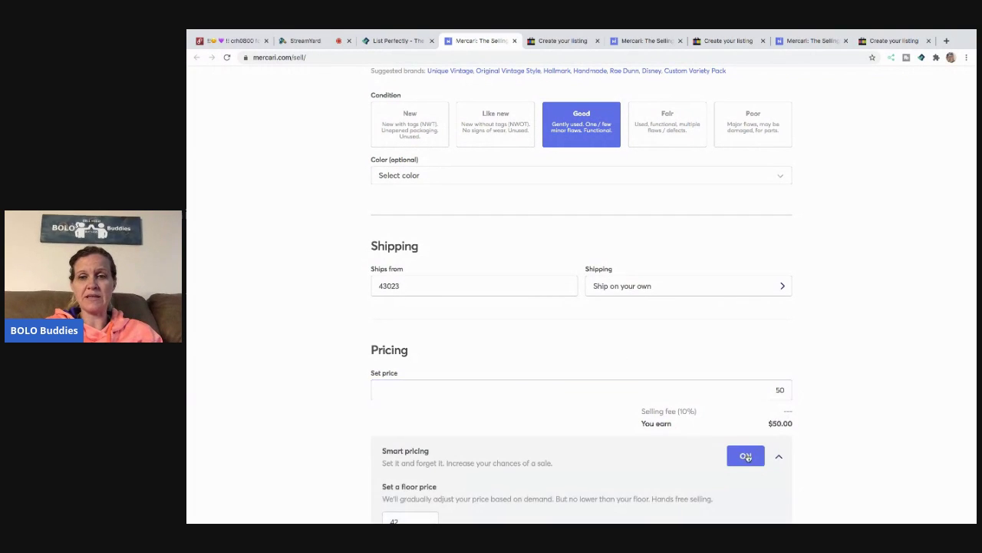
pyautogui.scroll(-1, 746, 454)
pyautogui.click(686, 473)
pyautogui.click(665, 468)
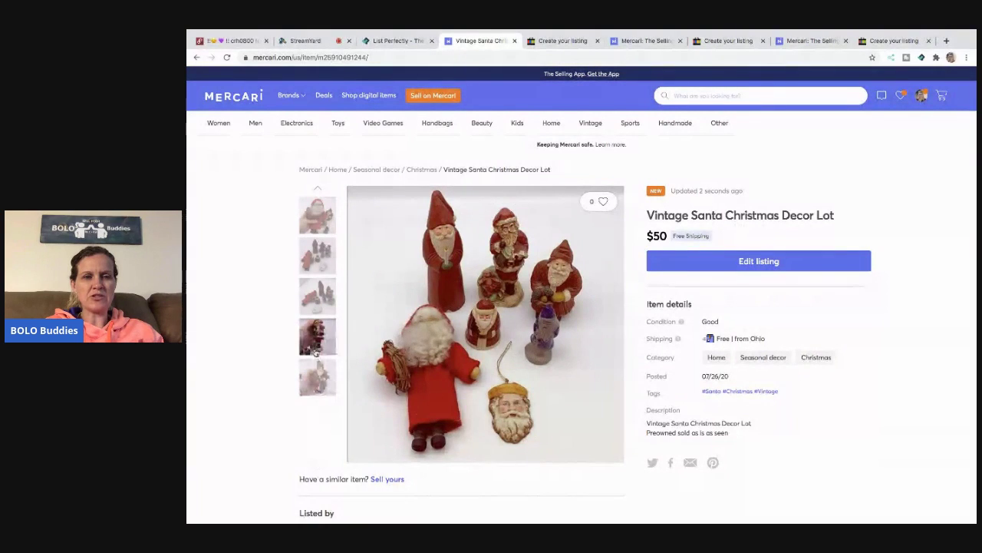
# Review the photos of the published Santa lot, including those with the tape measure beside the figures.
pyautogui.click(318, 255)
pyautogui.click(317, 261)
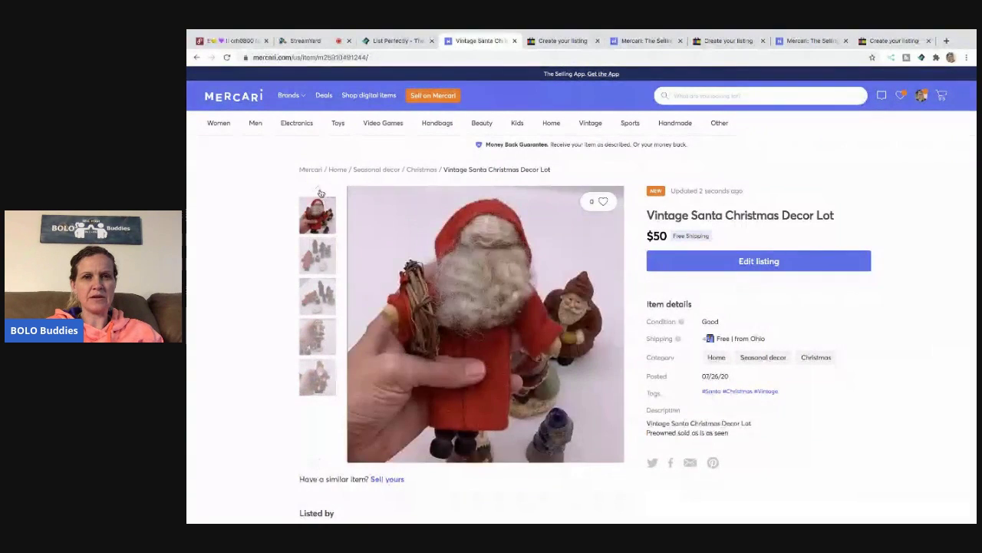
pyautogui.click(319, 277)
pyautogui.click(322, 290)
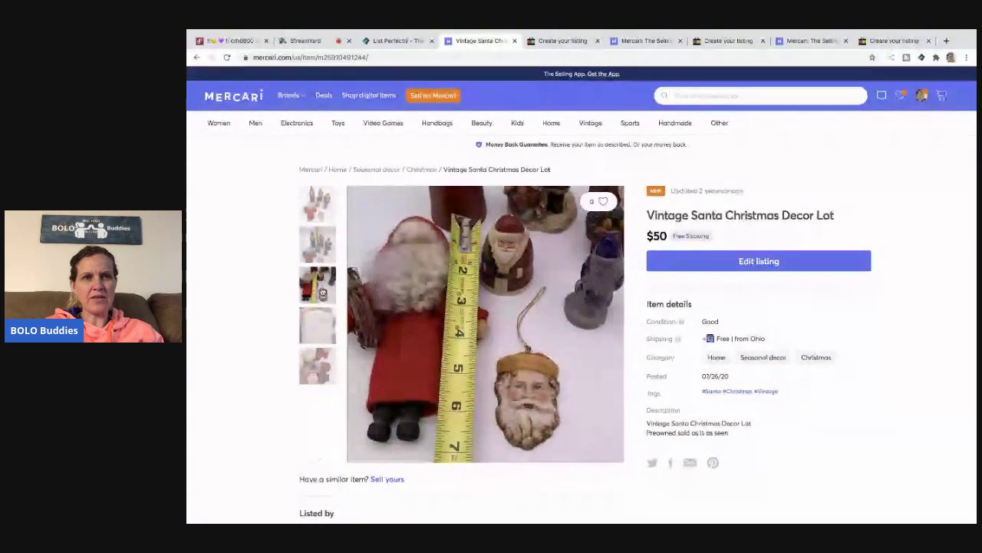
pyautogui.click(318, 212)
pyautogui.click(321, 240)
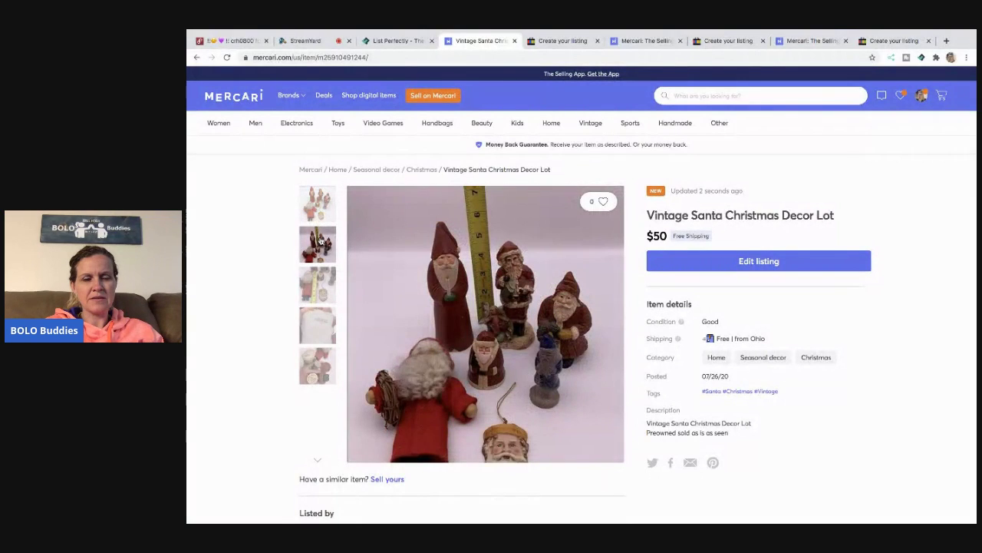
pyautogui.click(311, 286)
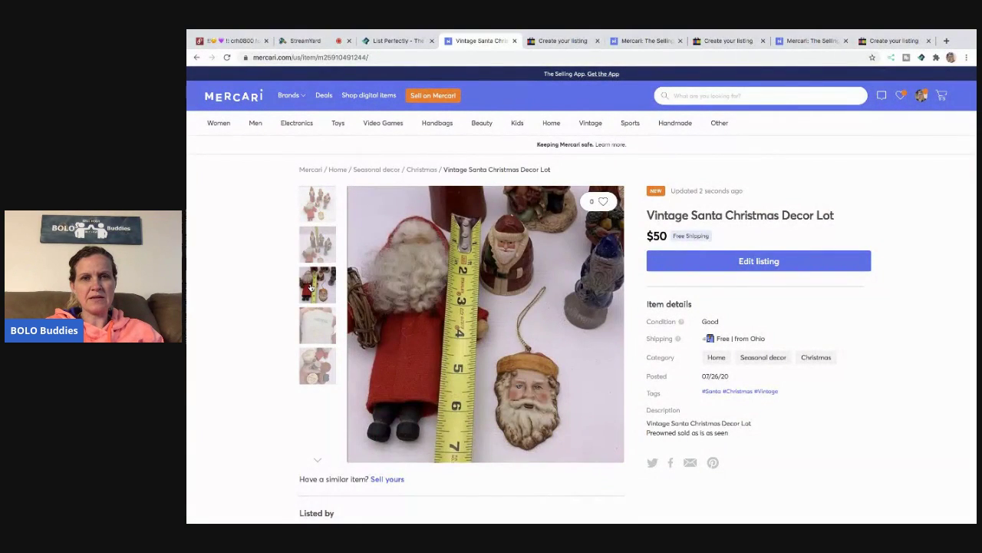
# Close the published Mercari Santa listing and set the custom label on its eBay form to PM MC tote 26.
pyautogui.click(318, 244)
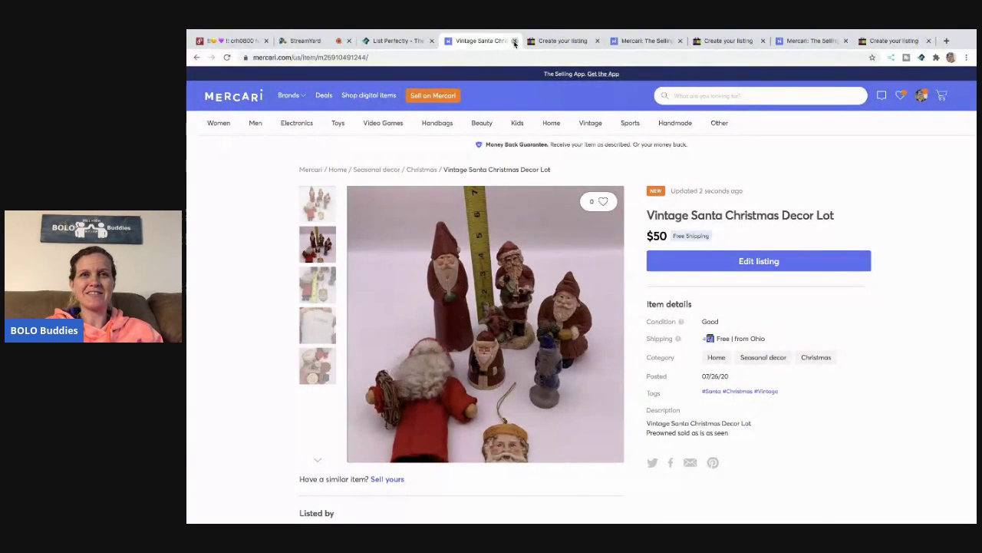
pyautogui.click(514, 41)
pyautogui.click(408, 304)
pyautogui.write('PM MC tote 26')
pyautogui.click(723, 309)
pyautogui.scroll(-3, 553, 253)
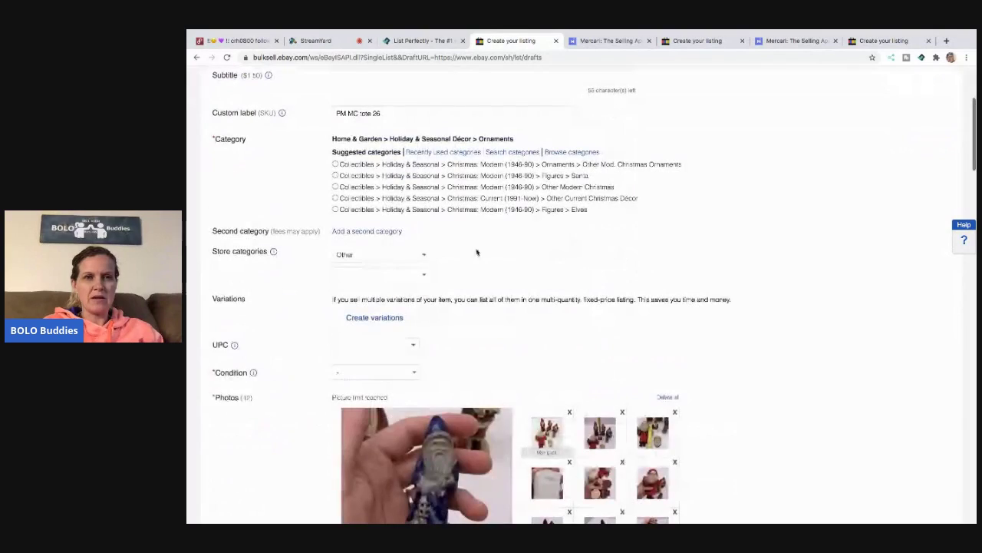
# Set the Santa lot's store category to Unique Rare Different Other and its condition to Used.
pyautogui.click(419, 255)
pyautogui.click(373, 211)
pyautogui.scroll(-1, 472, 330)
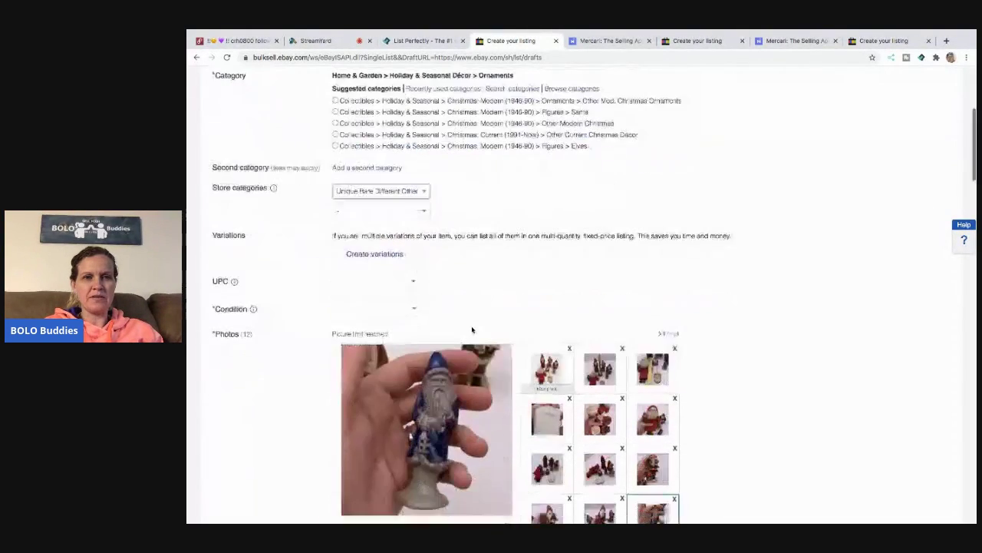
pyautogui.click(412, 307)
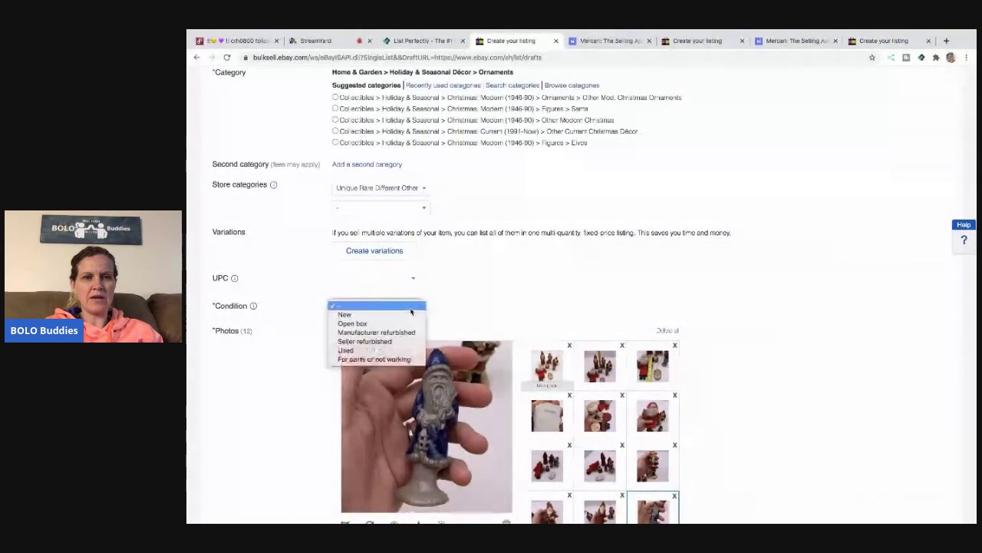
pyautogui.click(379, 351)
# Raise the Santa lot's main photo to brightness 39 and contrast 37, and save the edit.
pyautogui.scroll(-4, 550, 159)
pyautogui.click(549, 157)
pyautogui.click(394, 323)
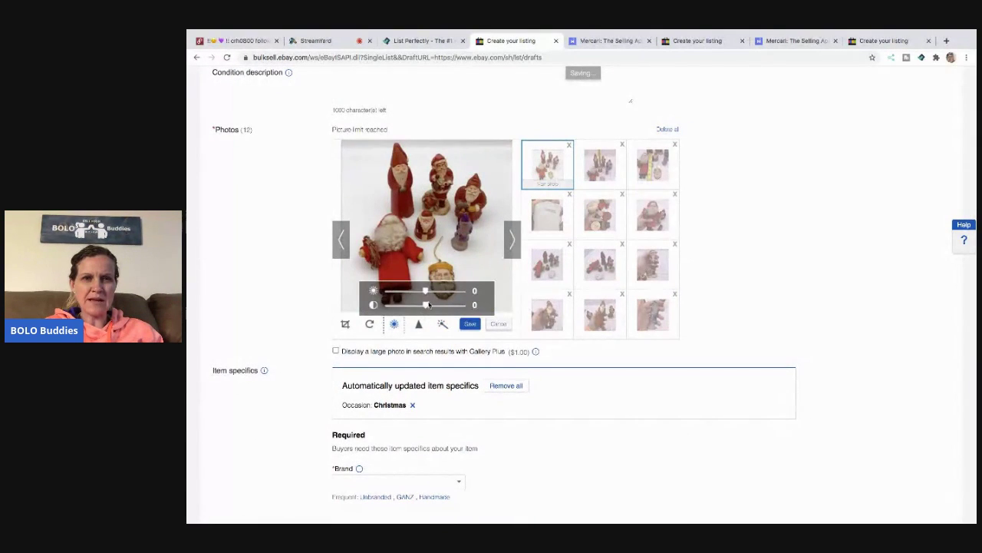
pyautogui.moveTo(425, 294)
pyautogui.mouseDown()
pyautogui.moveTo(444, 293)
pyautogui.moveTo(435, 307)
pyautogui.mouseUp()
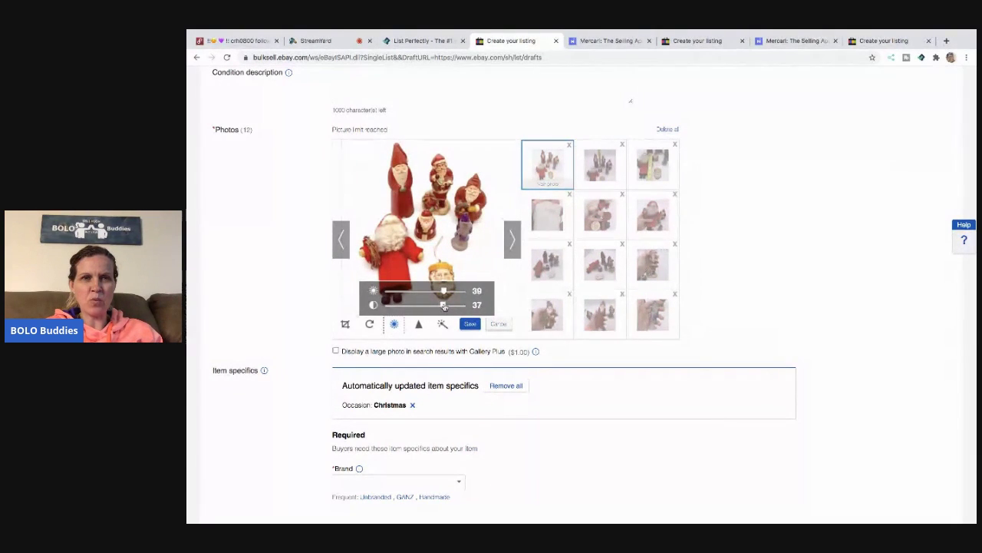
pyautogui.click(470, 324)
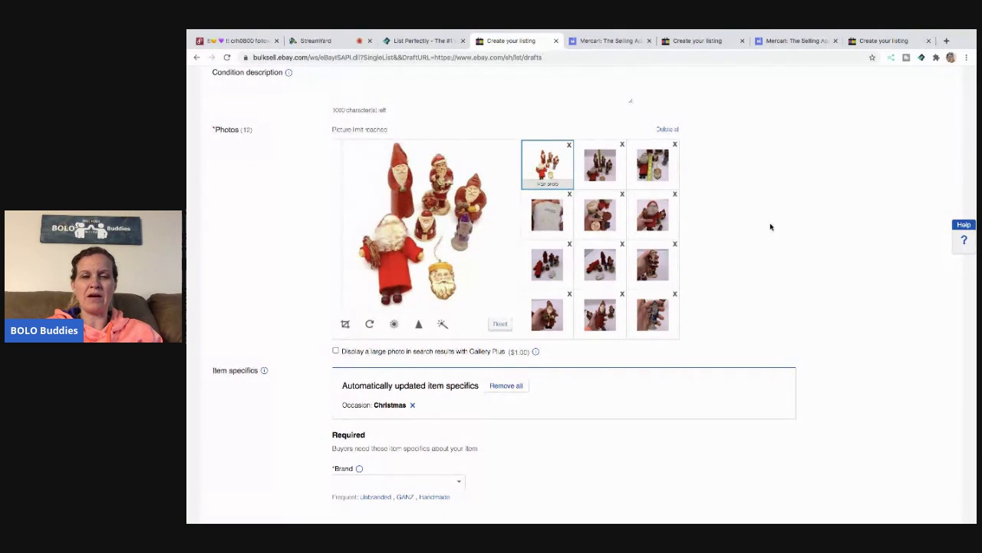
# Fill in the Santa lot's item specifics with brand Unbranded and type Santa.
pyautogui.scroll(-3, 770, 226)
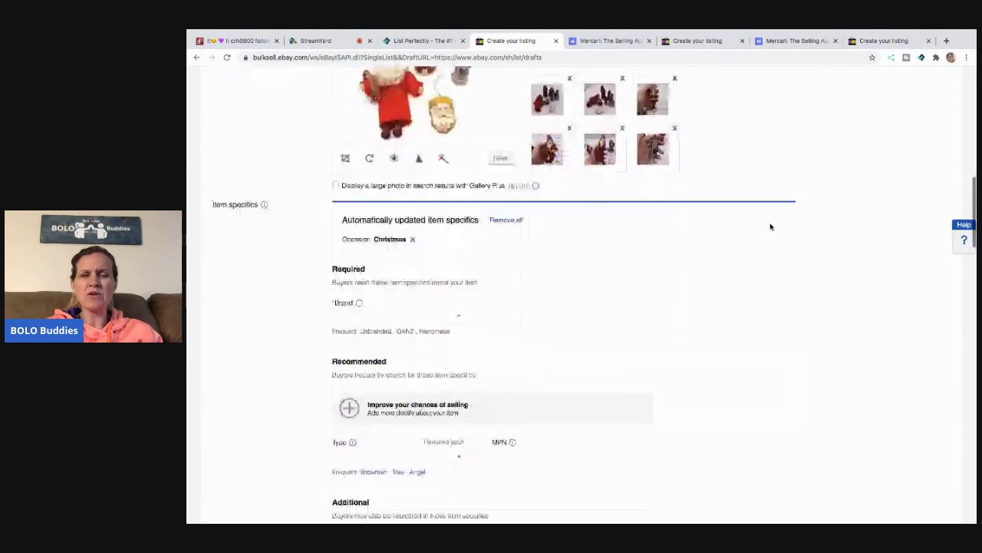
pyautogui.click(374, 301)
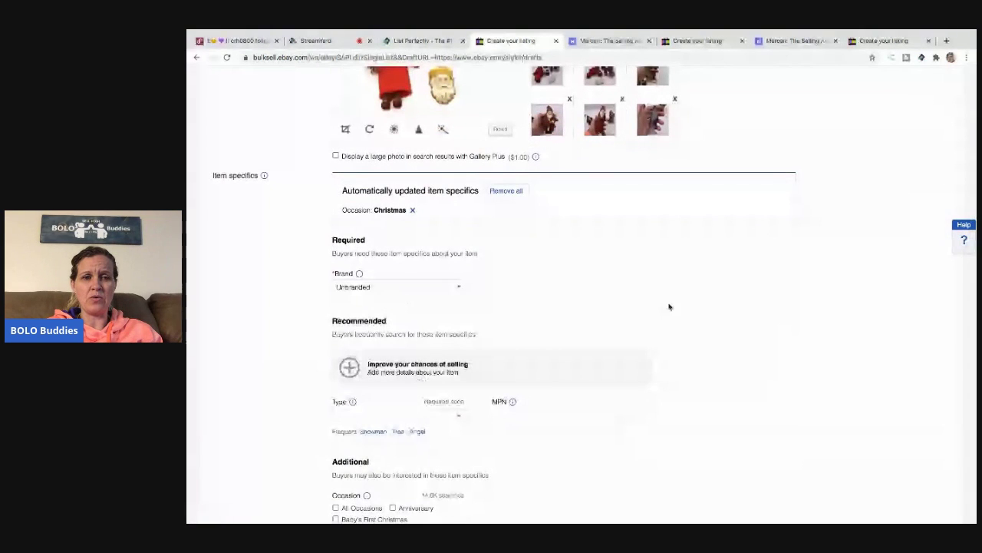
pyautogui.scroll(-4, 668, 305)
pyautogui.click(402, 161)
pyautogui.write('Santa')
# Set the Santa lot's Buy It Now price to $50.
pyautogui.scroll(-8, 662, 231)
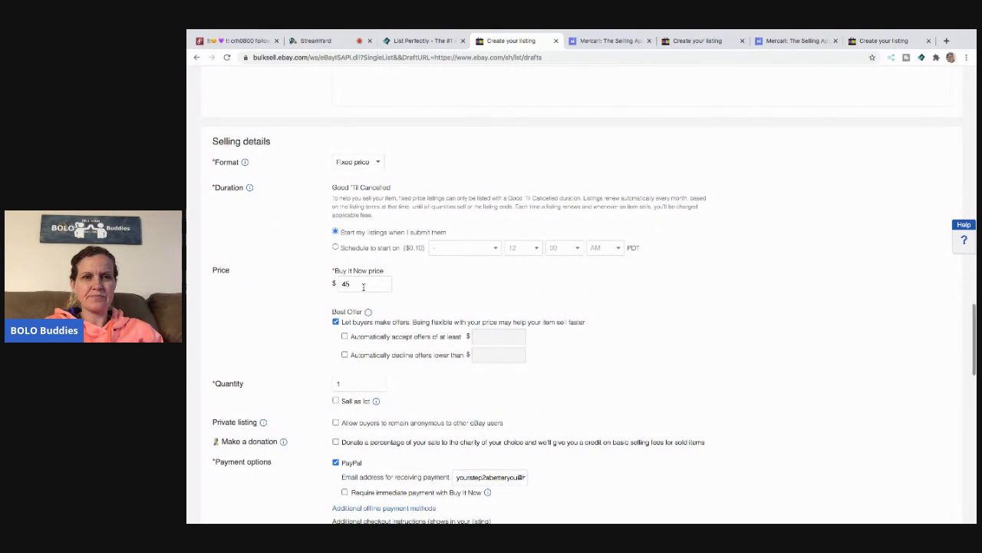
pyautogui.click(364, 286)
pyautogui.press('BackSpace')
pyautogui.press('BackSpace')
pyautogui.write('50.0')
pyautogui.click(462, 293)
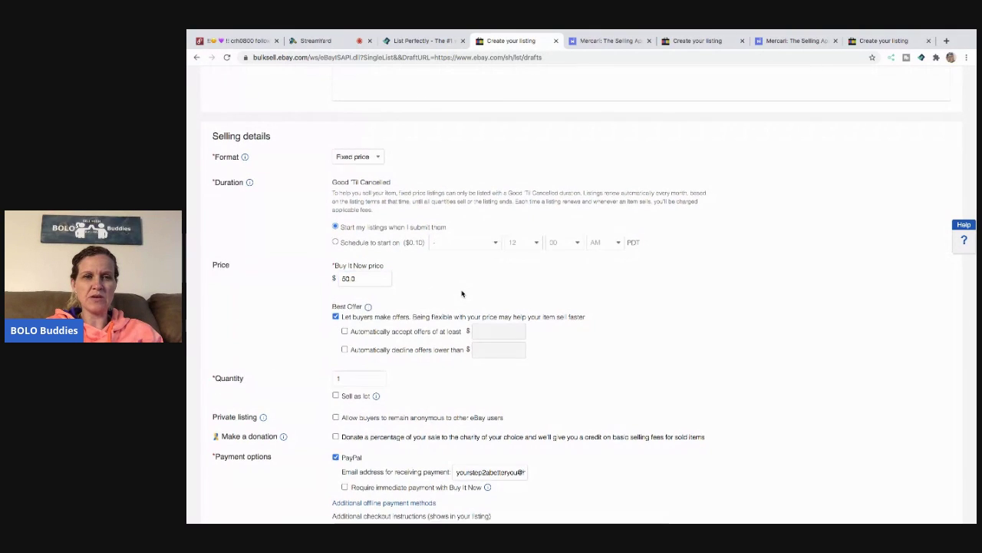
# Use only USPS Priority Mail (1 to 3 business days) for domestic shipping, removing the second service, and accept domestic returns.
pyautogui.scroll(-3, 461, 290)
pyautogui.scroll(-2, 461, 290)
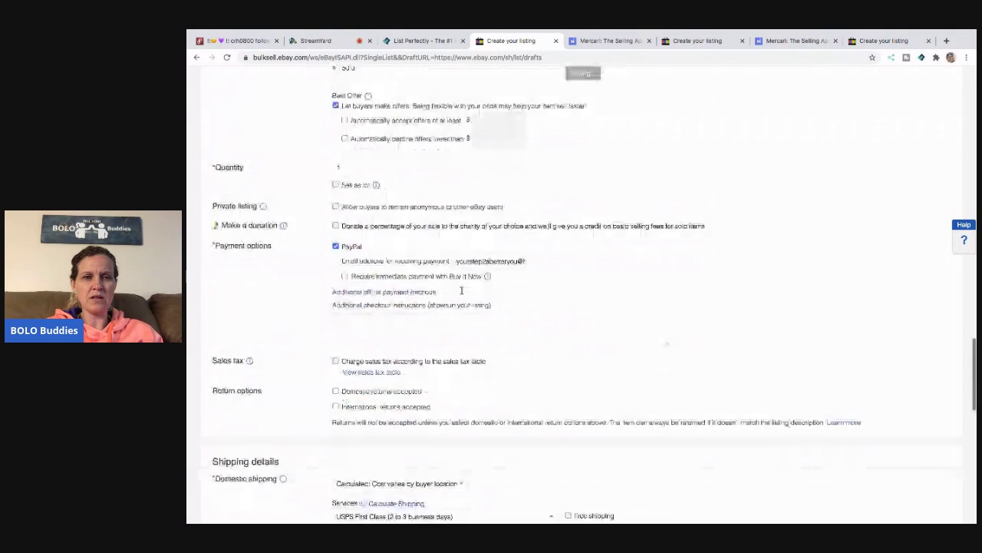
pyautogui.scroll(-3, 461, 291)
pyautogui.click(460, 298)
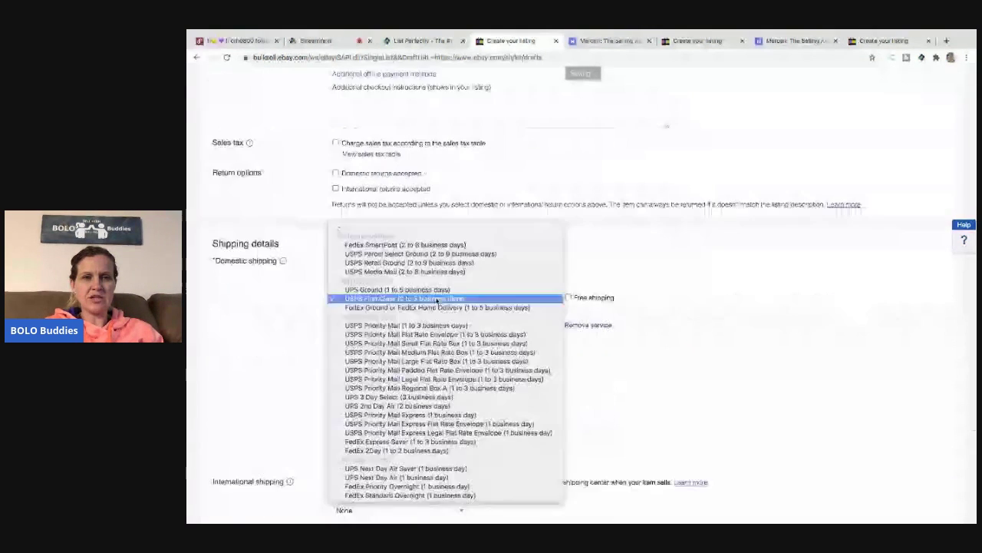
pyautogui.click(605, 338)
pyautogui.click(591, 326)
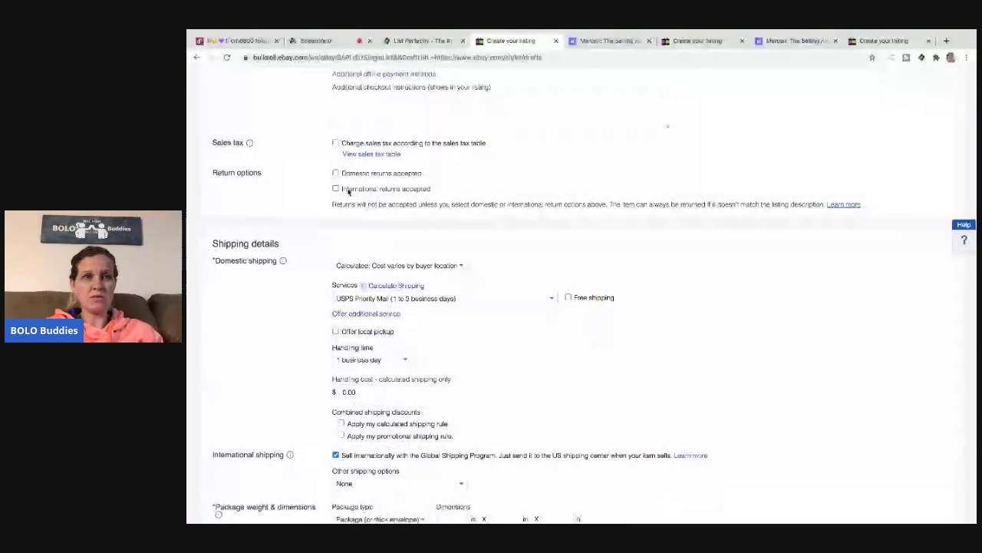
pyautogui.click(336, 173)
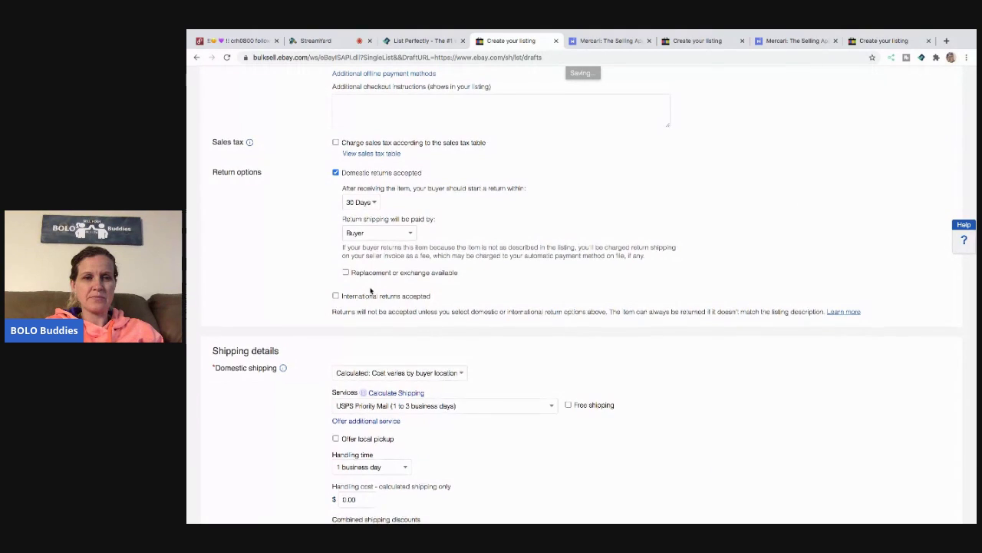
# Set the package dimensions to 8 x 6 x 6 in. and its weight to 2 lbs.
pyautogui.scroll(-4, 456, 354)
pyautogui.click(454, 340)
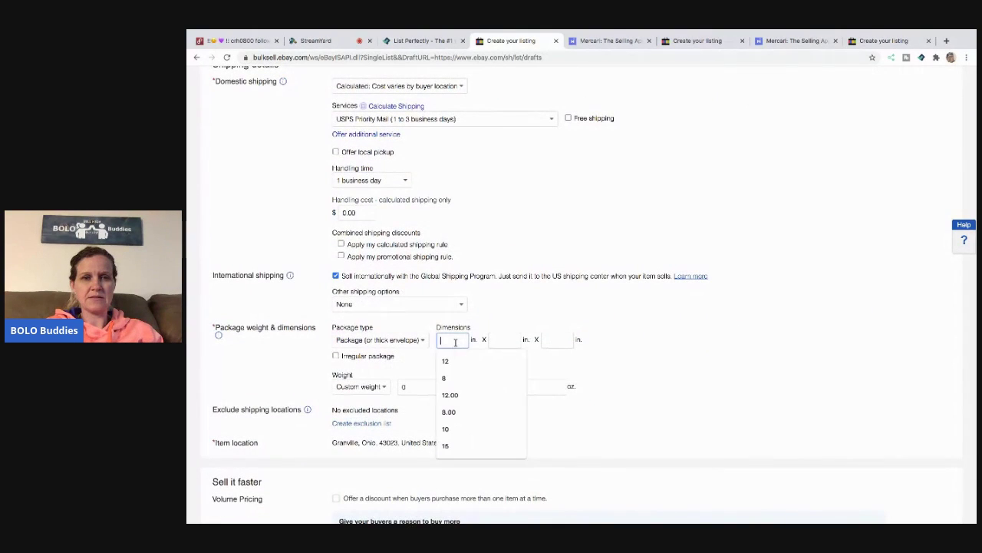
pyautogui.write('8')
pyautogui.press('Tab')
pyautogui.write('8')
pyautogui.press('Tab')
pyautogui.write('8')
pyautogui.press('Tab')
pyautogui.press('Tab')
pyautogui.press('Tab')
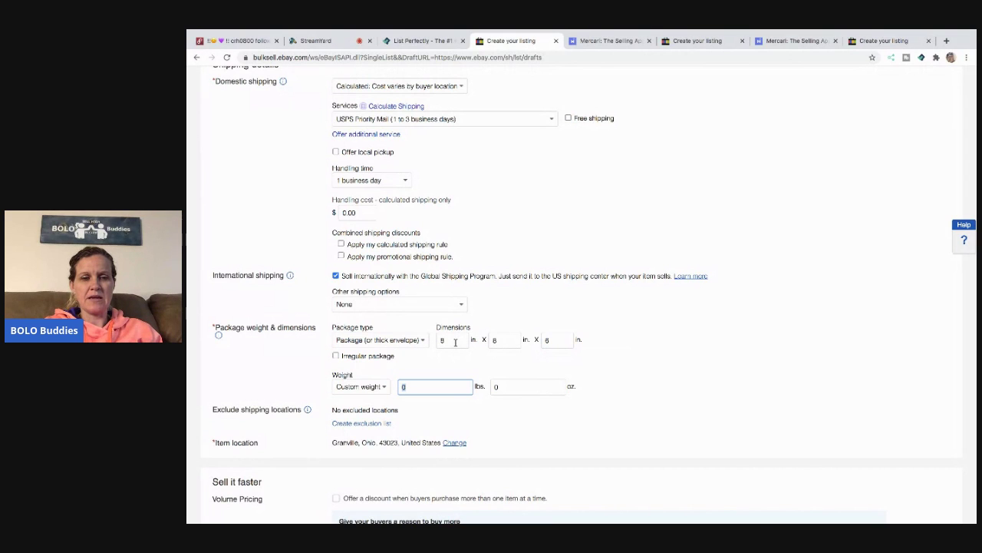
pyautogui.write('2')
pyautogui.scroll(-3, 706, 386)
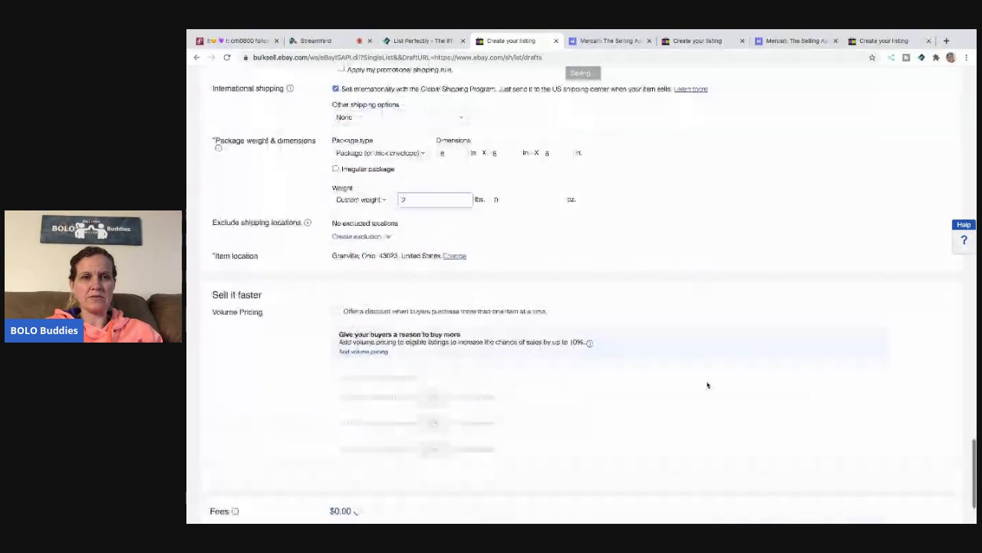
pyautogui.click(336, 281)
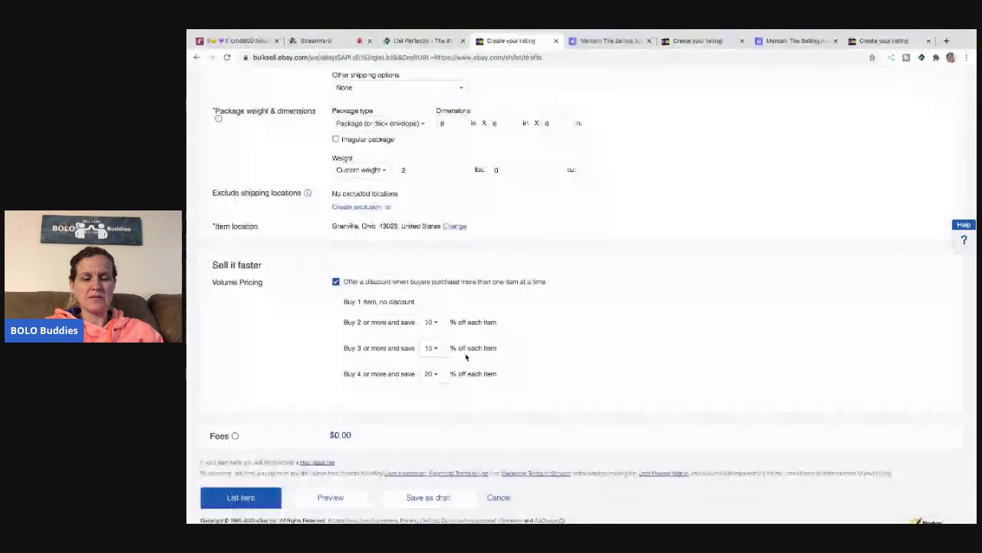
pyautogui.click(336, 283)
# List the Santa lot on eBay, finish without starting another draft, and close the active listings page.
pyautogui.scroll(2, 504, 221)
pyautogui.scroll(-2, 504, 222)
pyautogui.scroll(3, 504, 224)
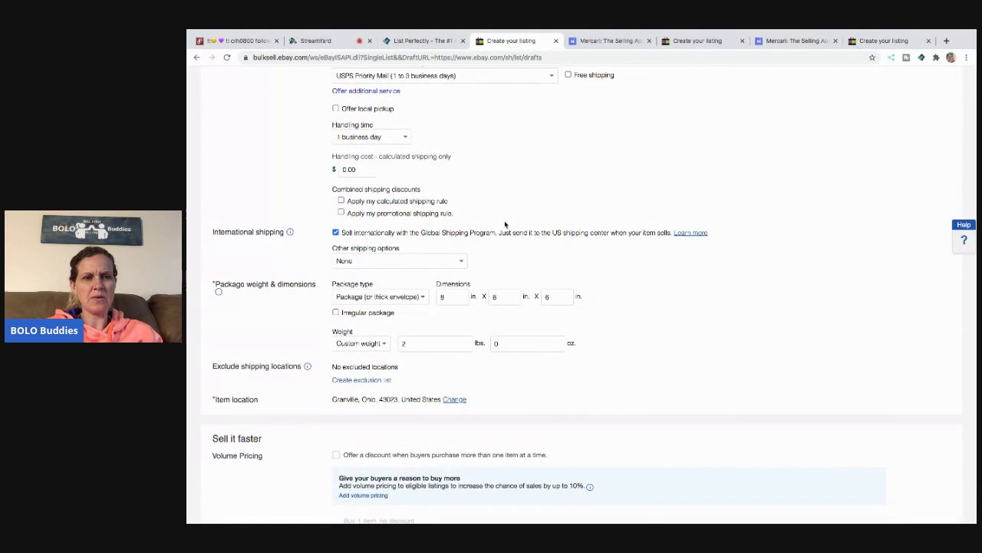
pyautogui.scroll(-3, 504, 223)
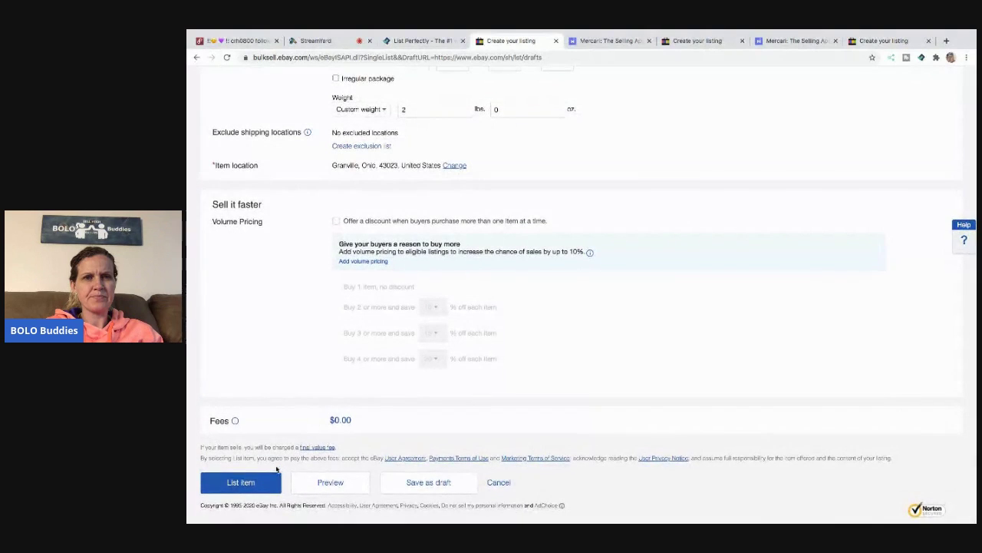
pyautogui.click(234, 481)
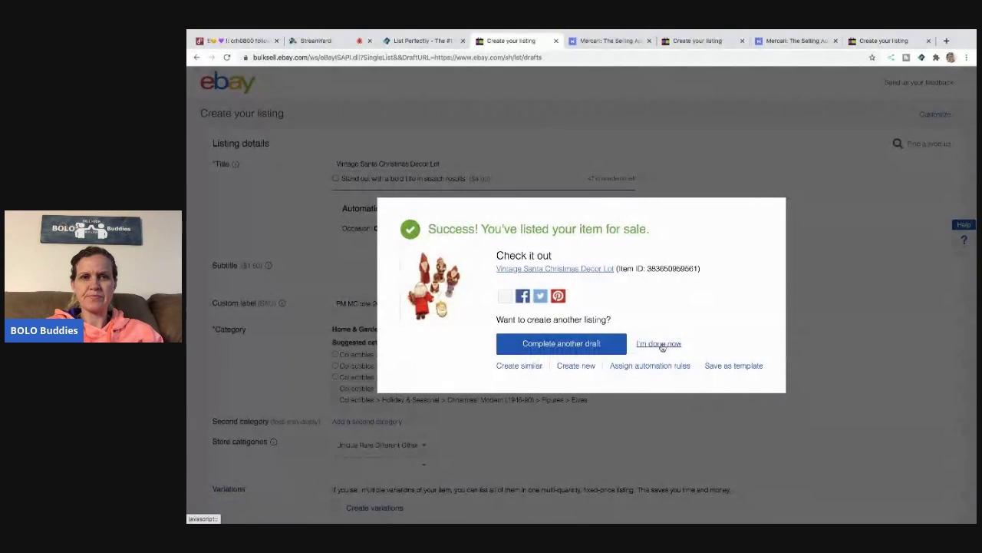
pyautogui.click(658, 345)
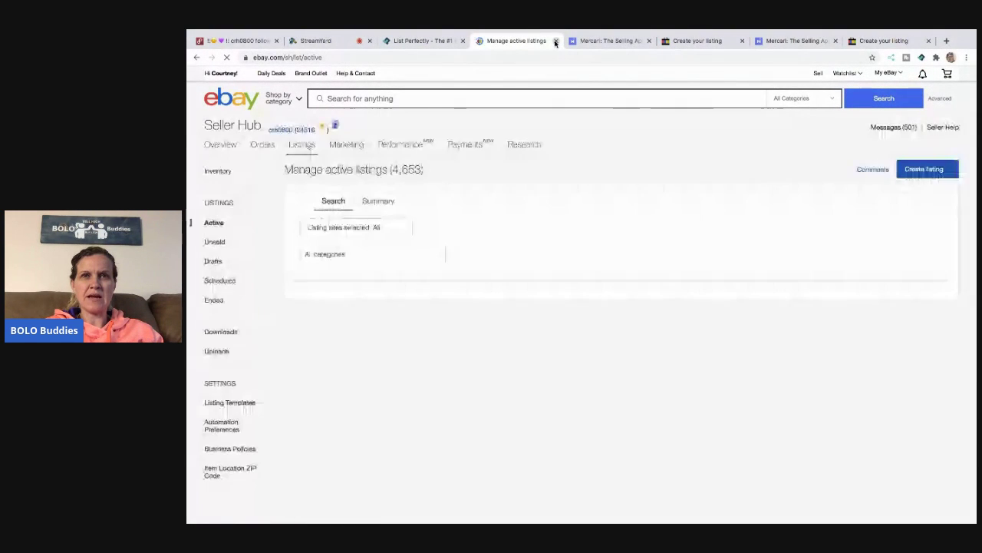
pyautogui.click(555, 42)
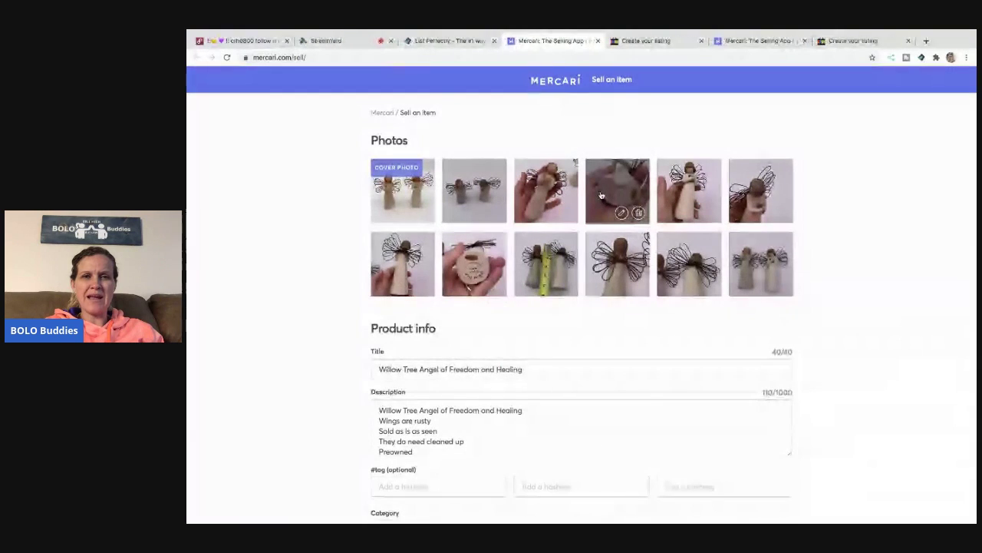
# Add the hashtags #Willowtree, #Freedom and #Healing to the Willow Tree Angel listing on Mercari.
pyautogui.scroll(-1, 706, 177)
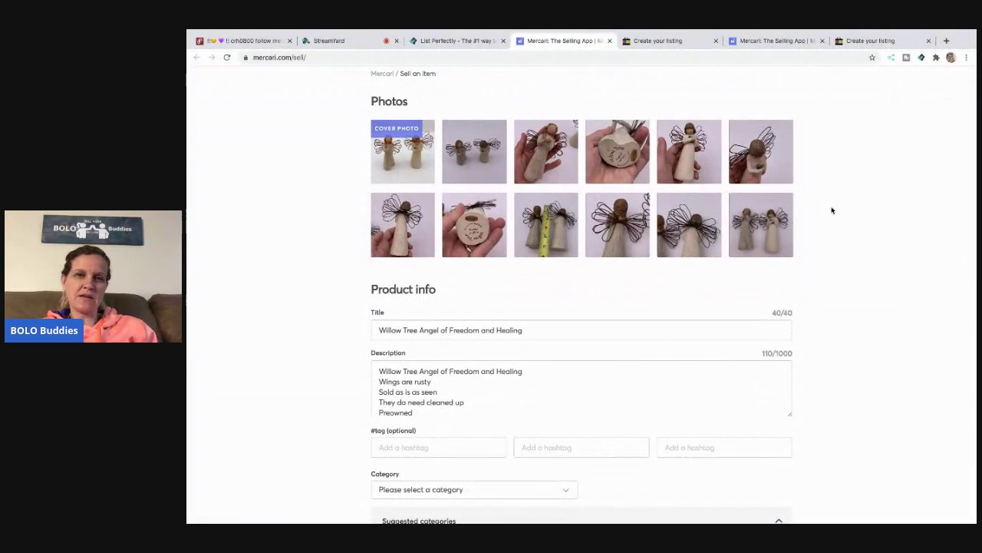
pyautogui.click(460, 446)
pyautogui.write('#Willow')
pyautogui.press('Tab')
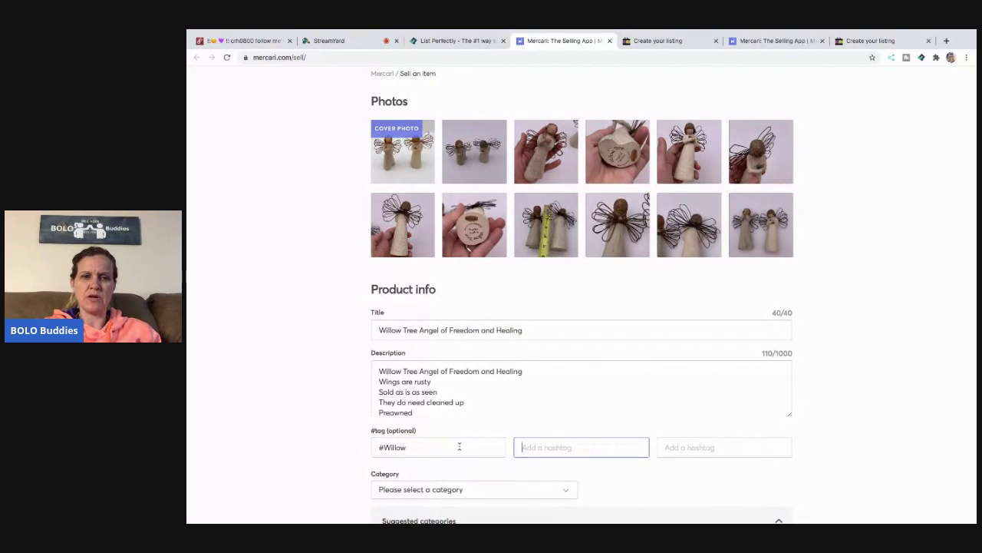
pyautogui.click(440, 451)
pyautogui.write('tree')
pyautogui.press('Tab')
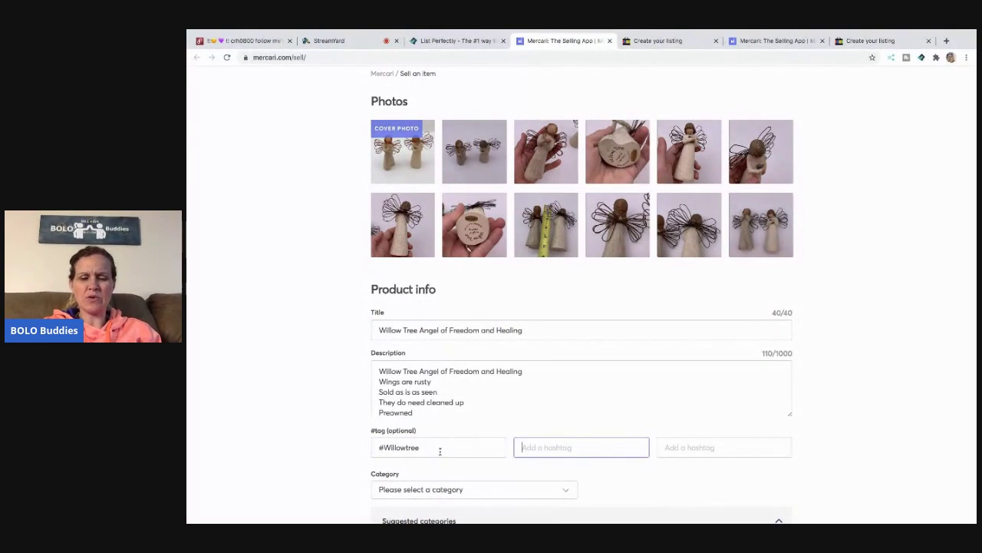
pyautogui.press('Tab')
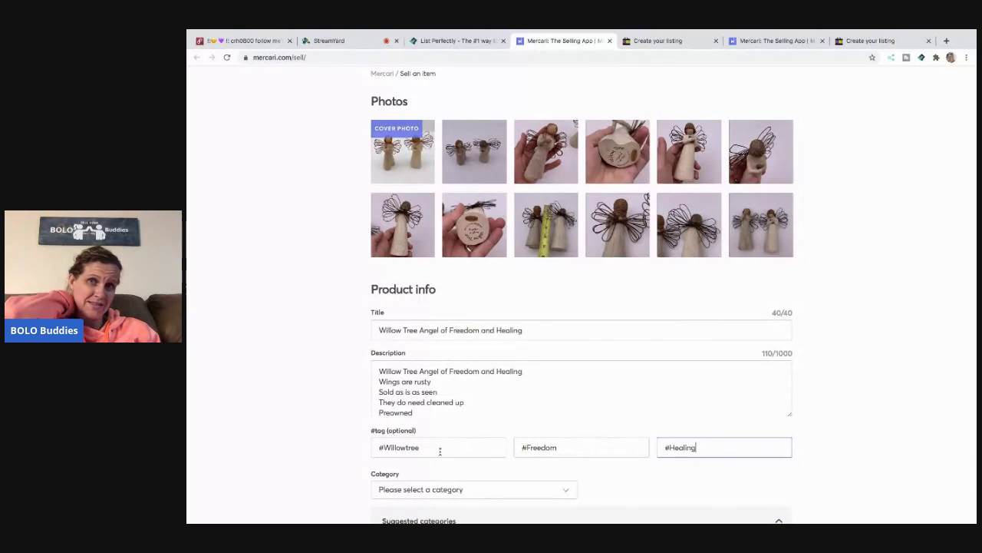
# Set the Willow Tree Angel listing's category to Home, Home decor, Home decor accents.
pyautogui.scroll(-3, 439, 451)
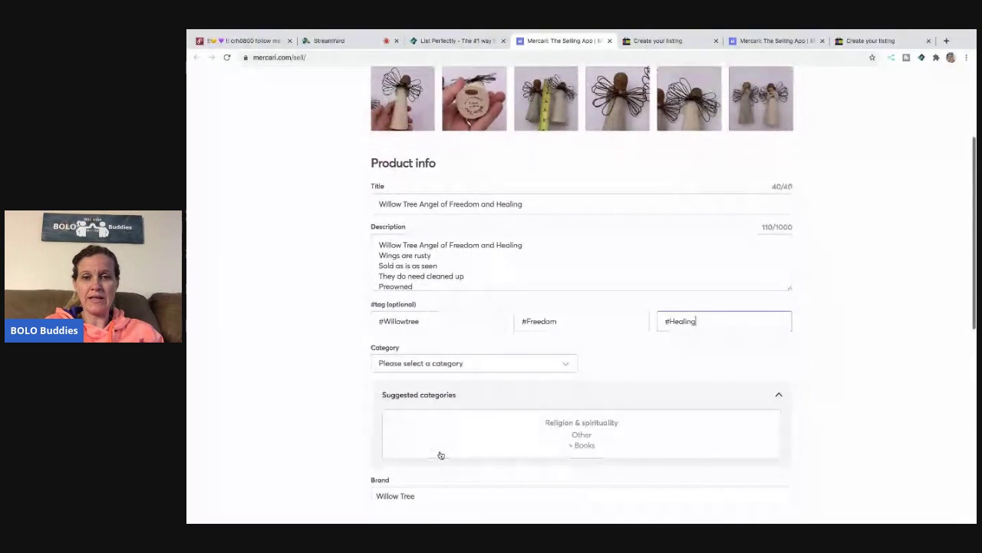
pyautogui.click(482, 366)
pyautogui.scroll(-2, 479, 388)
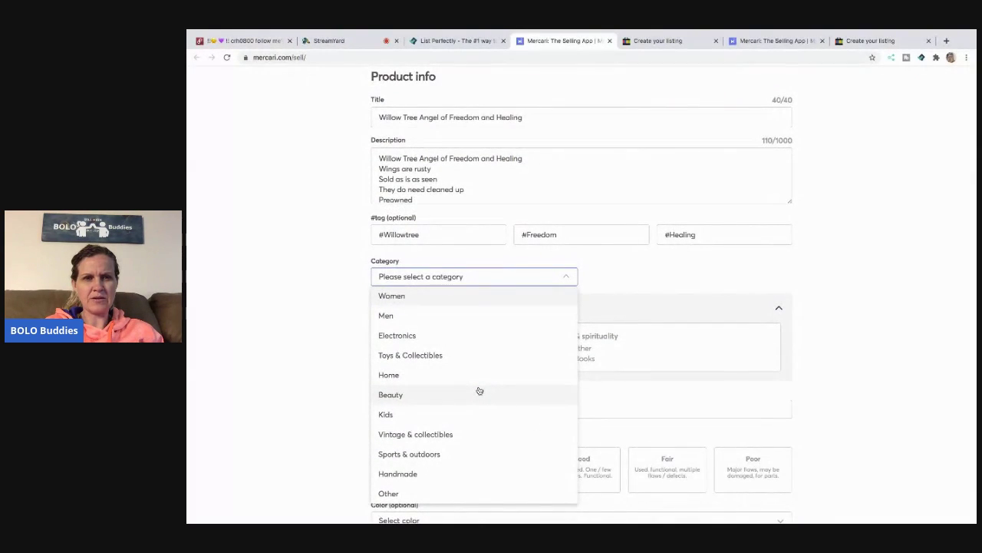
pyautogui.scroll(-1, 472, 412)
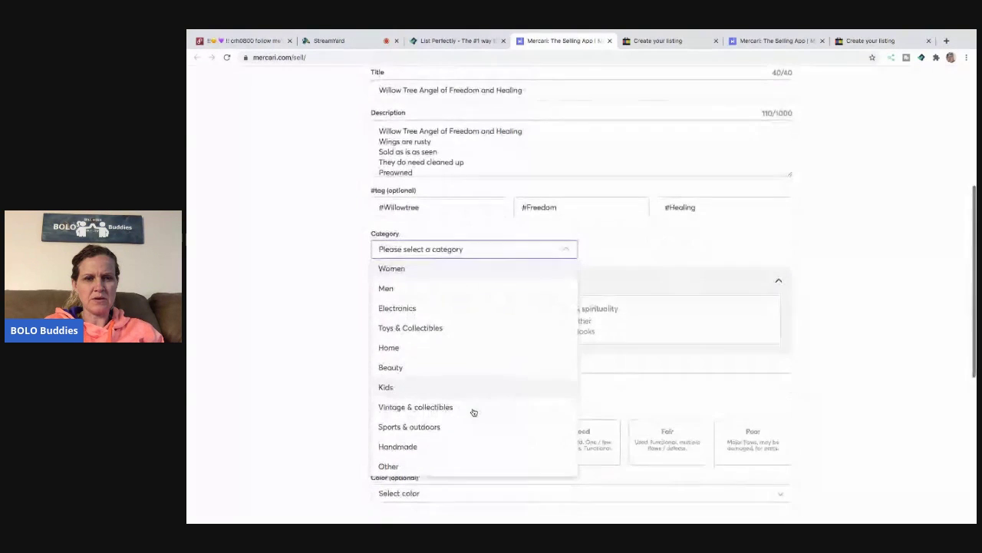
pyautogui.click(449, 351)
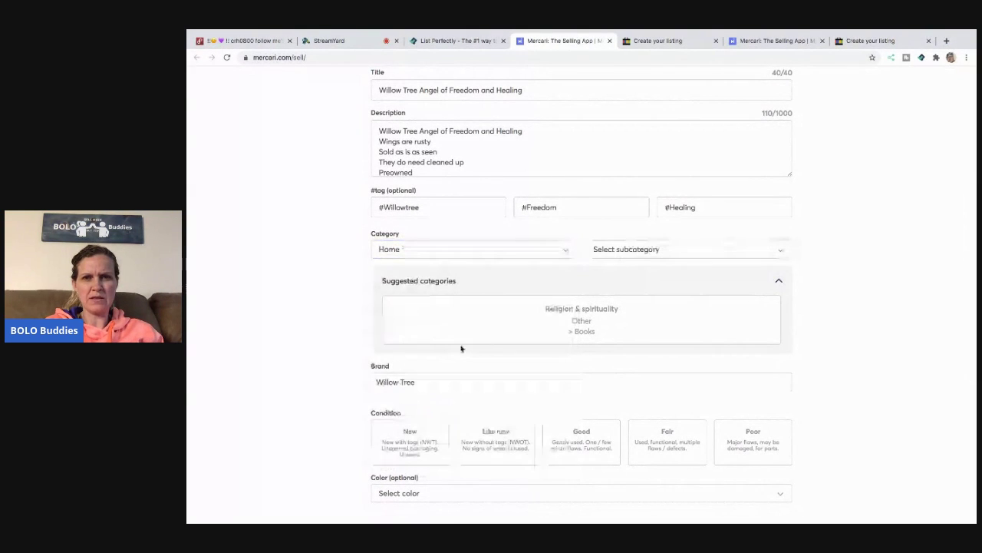
pyautogui.click(626, 249)
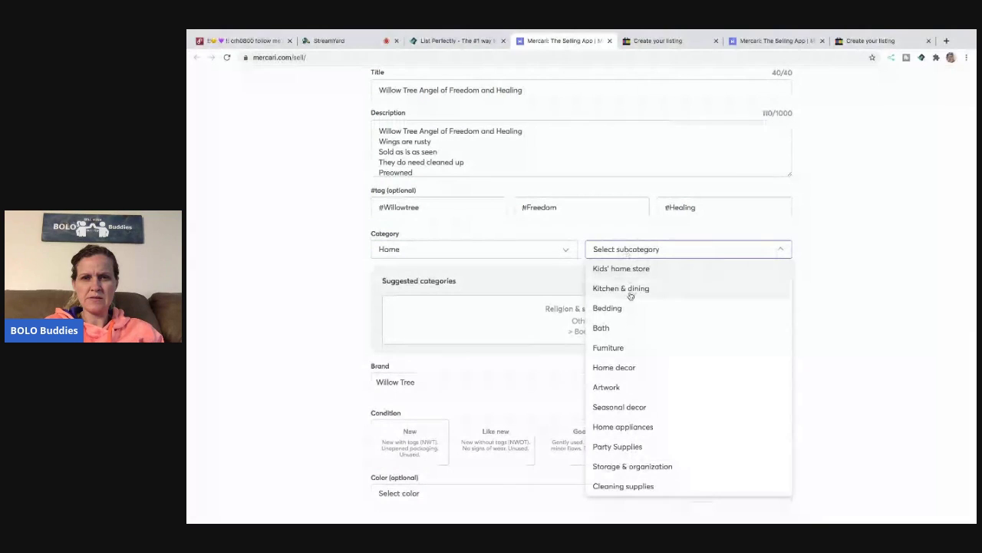
pyautogui.click(624, 368)
pyautogui.click(522, 278)
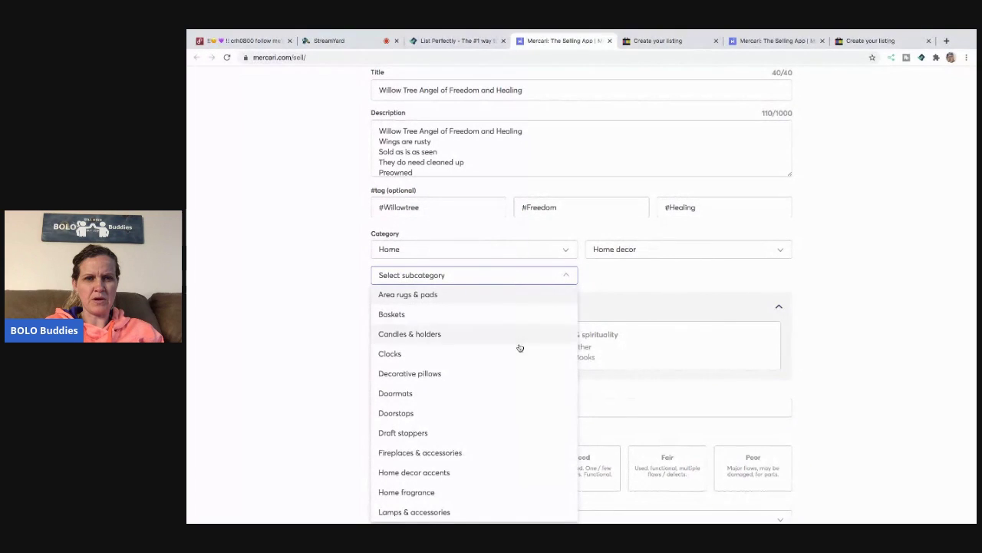
pyautogui.scroll(-1, 518, 419)
pyautogui.scroll(-1, 518, 421)
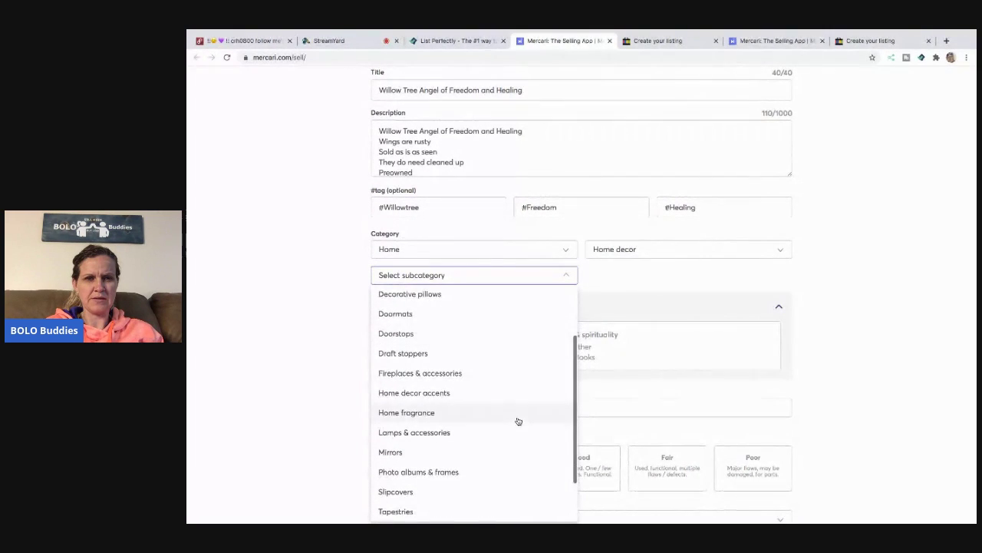
pyautogui.click(492, 395)
# Set the item's condition to Fair and enter the ZIP code it ships from.
pyautogui.scroll(-1, 620, 318)
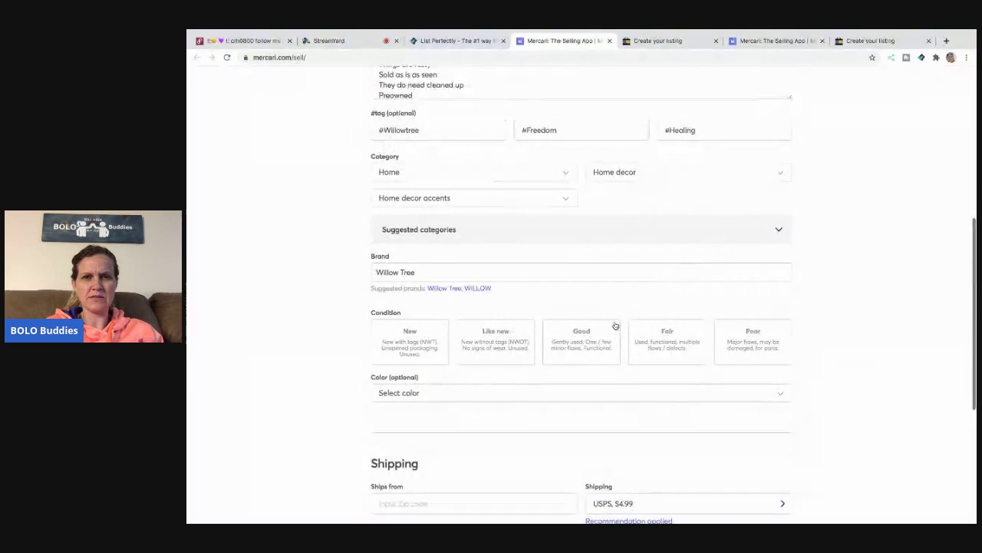
pyautogui.click(647, 348)
pyautogui.scroll(-2, 606, 355)
pyautogui.click(512, 389)
pyautogui.write('43023')
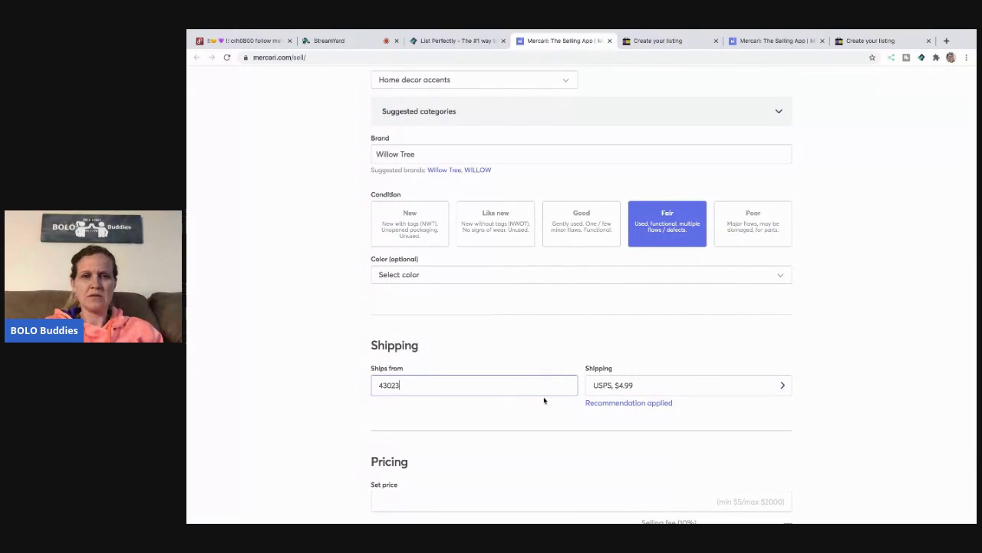
# Offer buyers free shipping and choose to ship the item on your own.
pyautogui.click(653, 385)
pyautogui.click(590, 211)
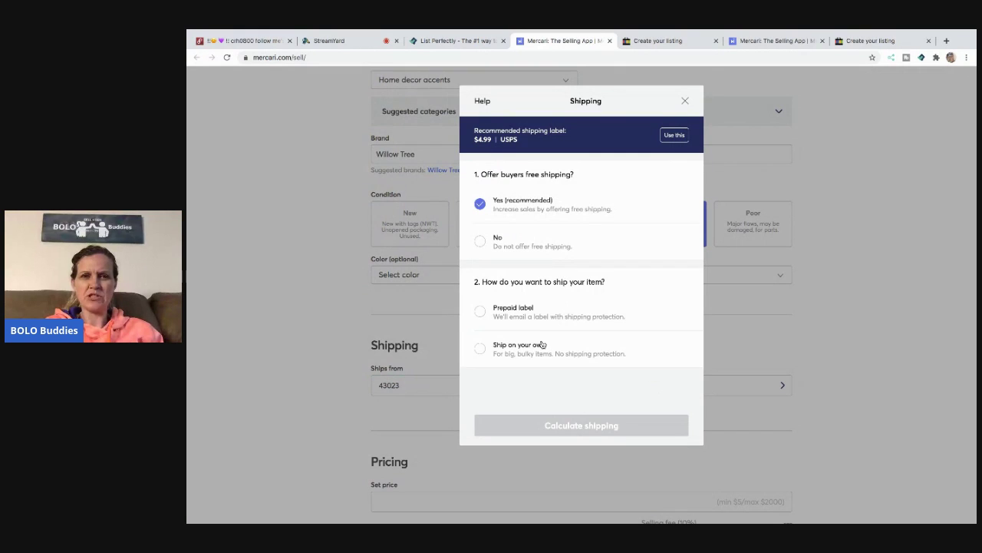
pyautogui.click(542, 347)
pyautogui.click(573, 426)
# Set the price to $20 with Smart pricing off, list the item on Mercari, and close its finished listing page.
pyautogui.scroll(-3, 724, 445)
pyautogui.click(759, 393)
pyautogui.write('20')
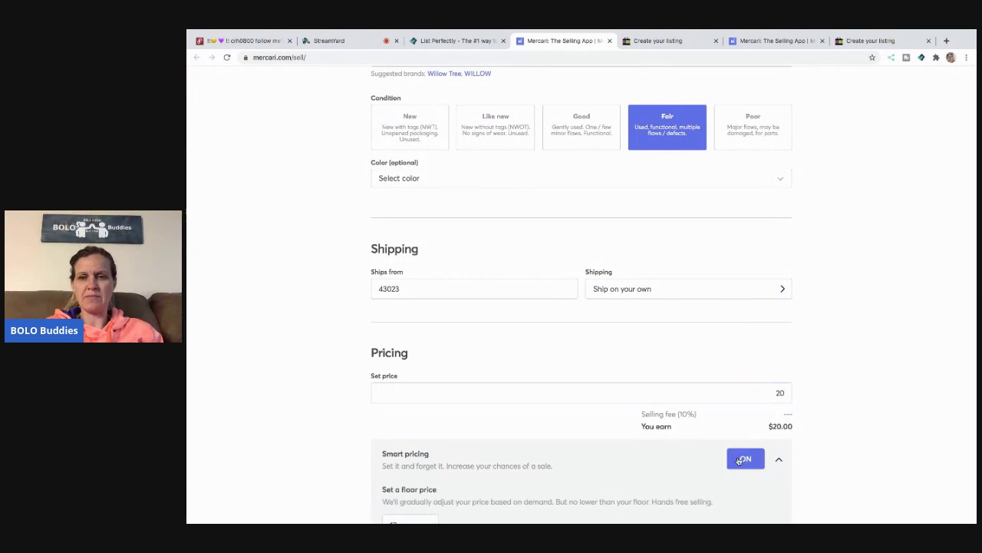
pyautogui.click(739, 459)
pyautogui.click(669, 468)
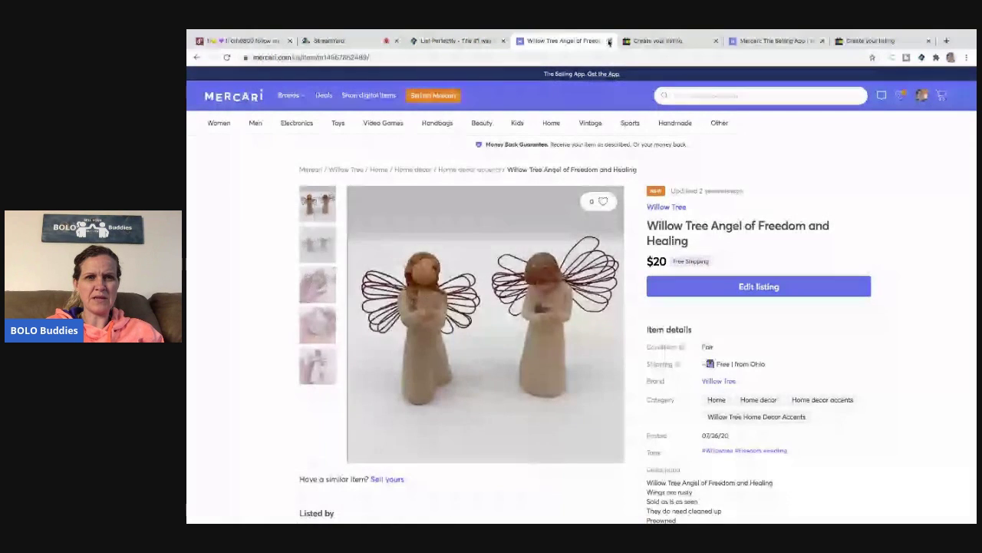
pyautogui.moveTo(551, 123)
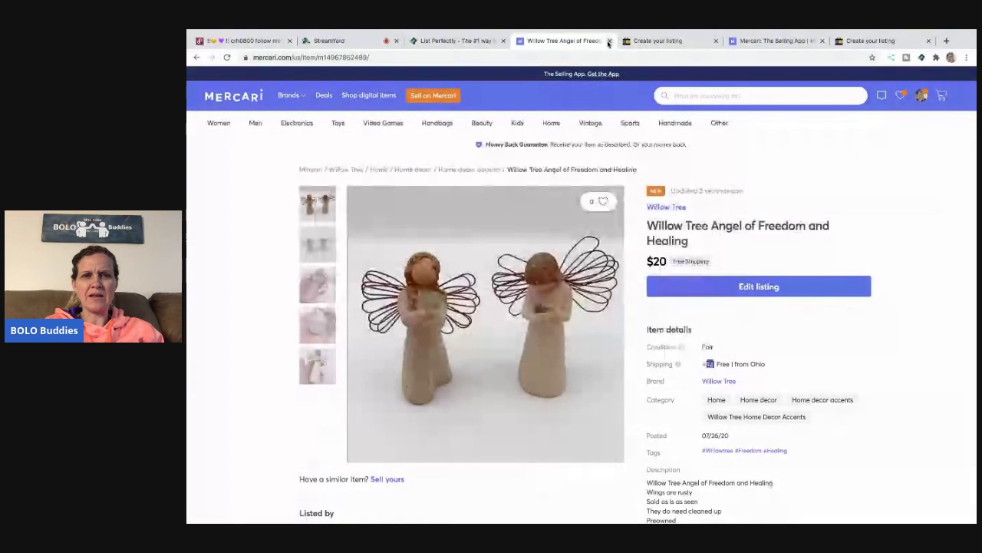
pyautogui.click(610, 41)
# Enter PM MC tote 26 as the custom label (SKU) of the Willow Tree Angel listing on eBay.
pyautogui.click(442, 303)
pyautogui.write('PM')
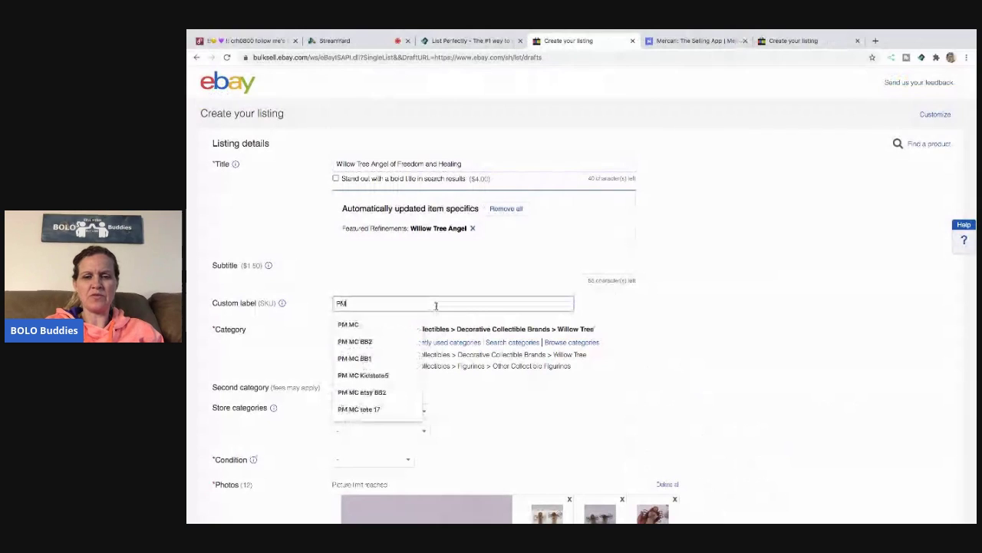
pyautogui.write(' MC tote')
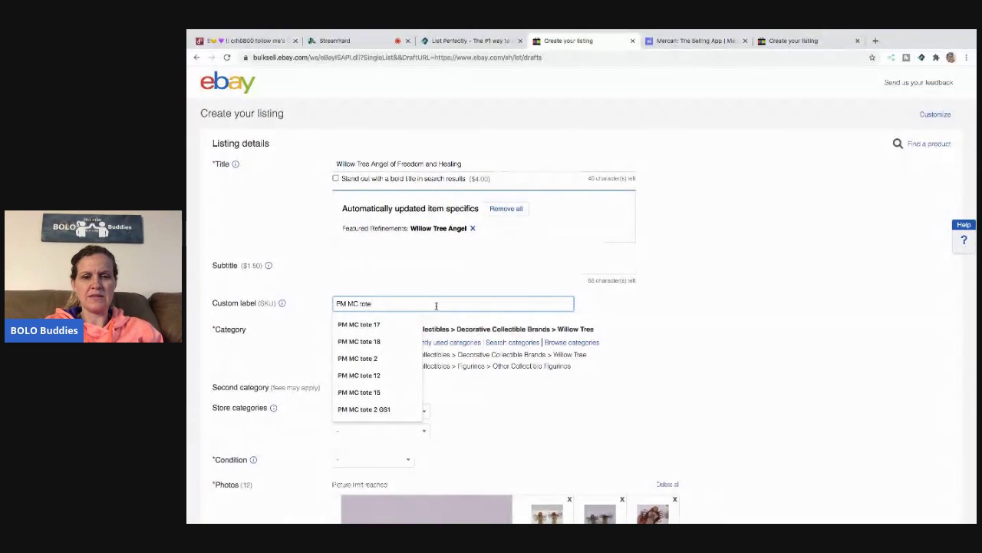
pyautogui.write(' 26')
pyautogui.click(722, 310)
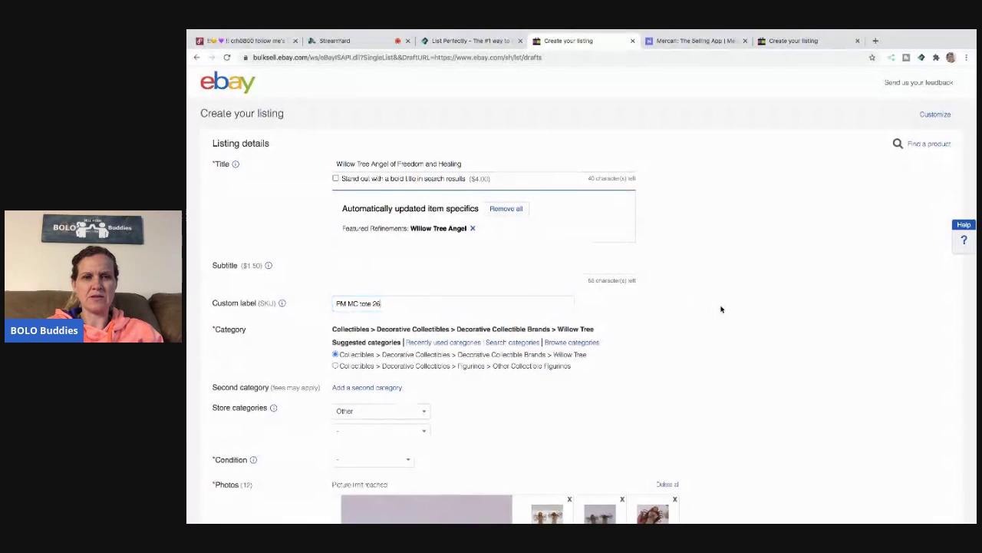
# Set the store category to Unique Rare Different Other and the item's condition to Used.
pyautogui.click(399, 411)
pyautogui.click(422, 367)
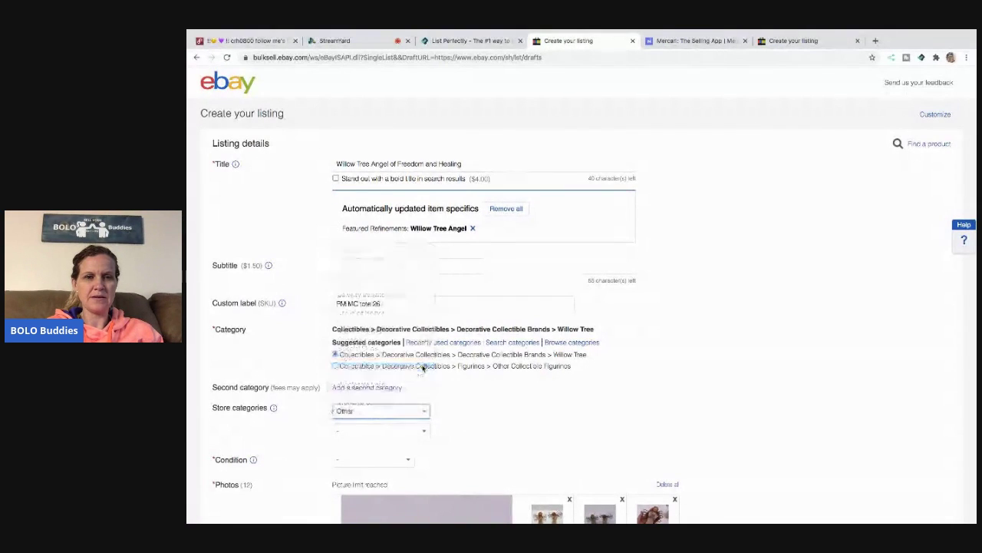
pyautogui.scroll(-1, 422, 369)
pyautogui.scroll(-2, 413, 376)
pyautogui.click(386, 406)
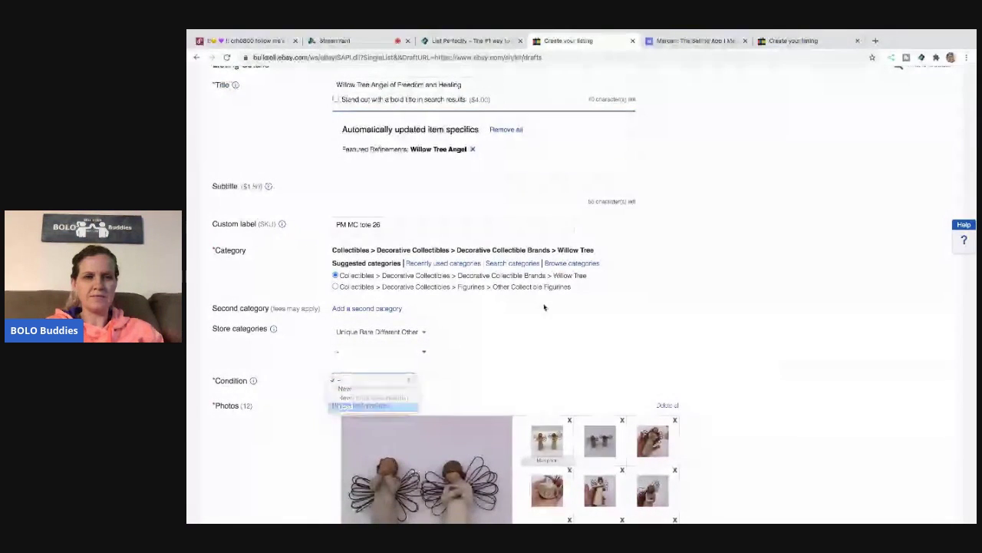
# Set the last angel photo's brightness to 57 and contrast to 31, and save the edit.
pyautogui.scroll(-3, 400, 430)
pyautogui.click(398, 437)
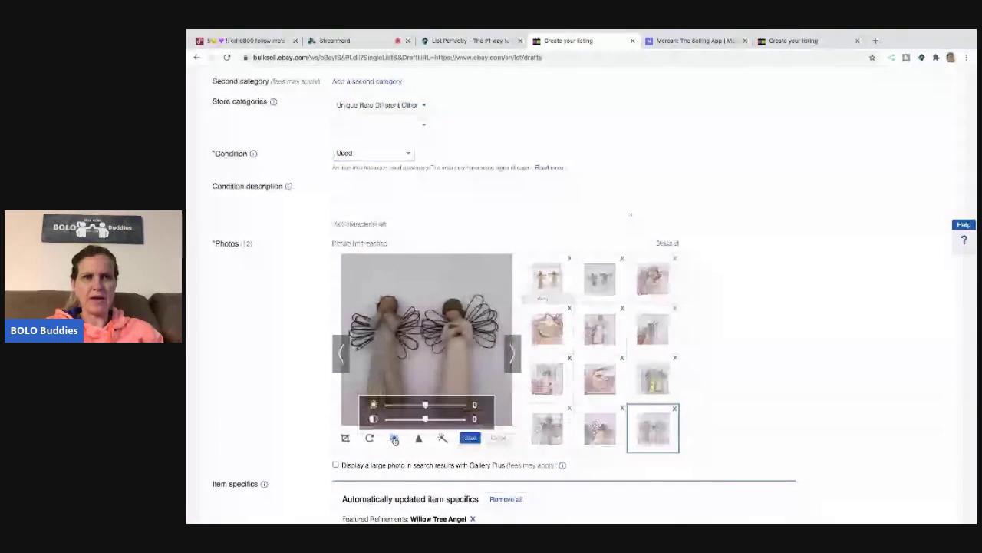
pyautogui.moveTo(429, 405); pyautogui.dragTo(443, 418)
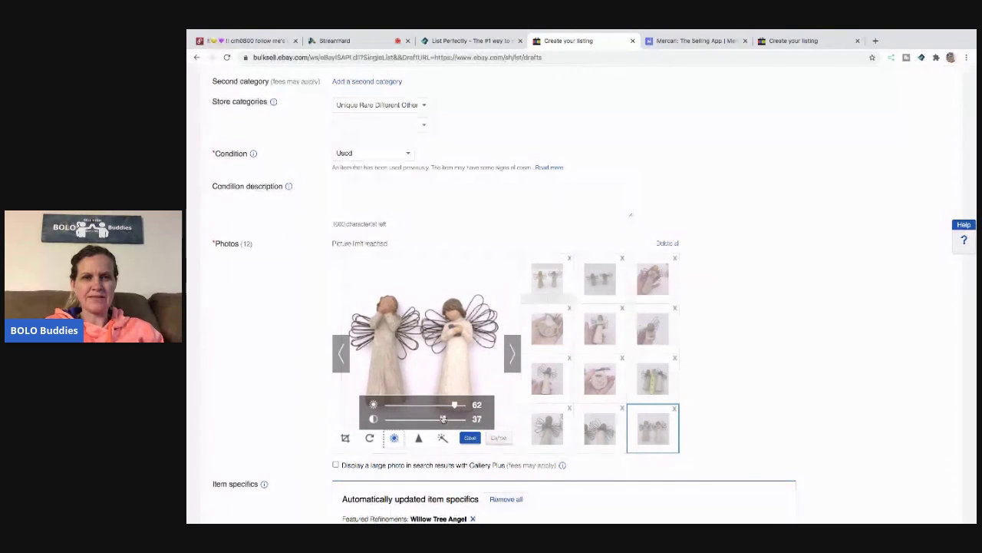
pyautogui.rightClick(448, 419)
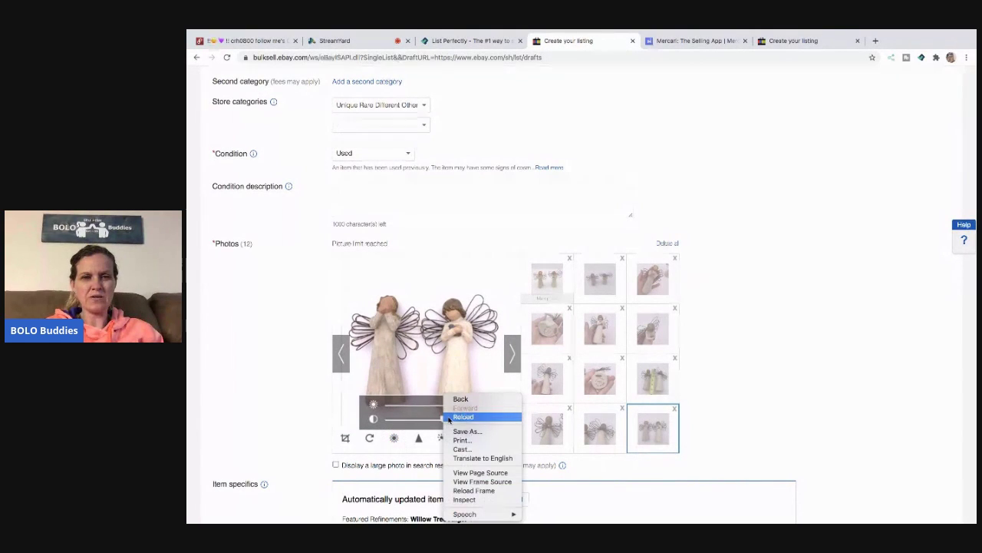
pyautogui.click(448, 417)
pyautogui.click(614, 130)
pyautogui.moveTo(444, 421)
pyautogui.mouseDown()
pyautogui.moveTo(454, 422)
pyautogui.moveTo(446, 422)
pyautogui.mouseUp()
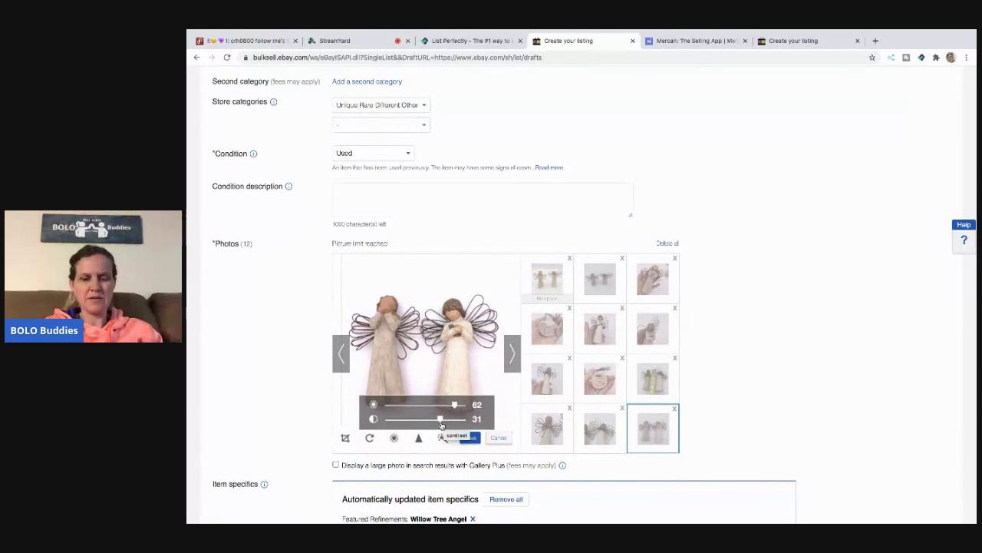
pyautogui.moveTo(454, 404); pyautogui.dragTo(450, 407)
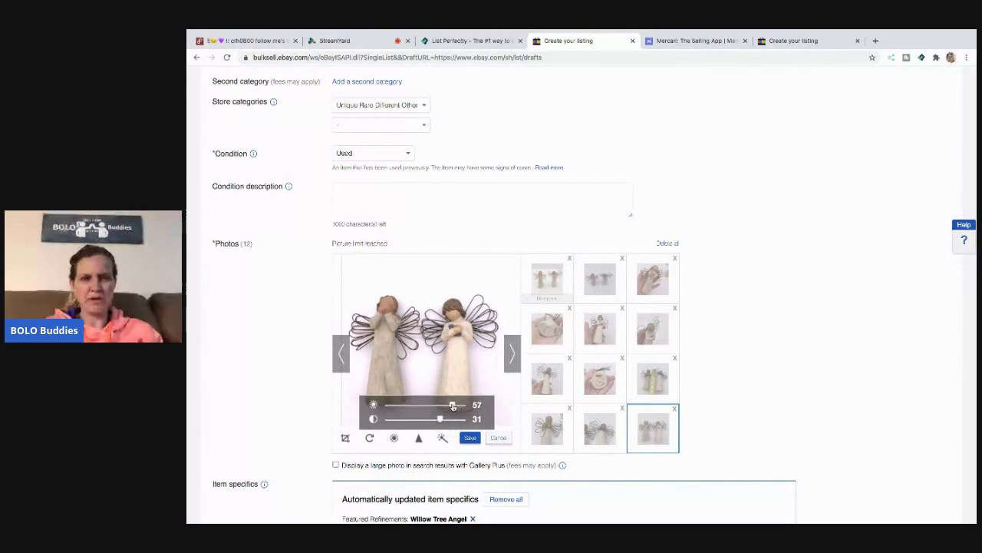
pyautogui.click(469, 438)
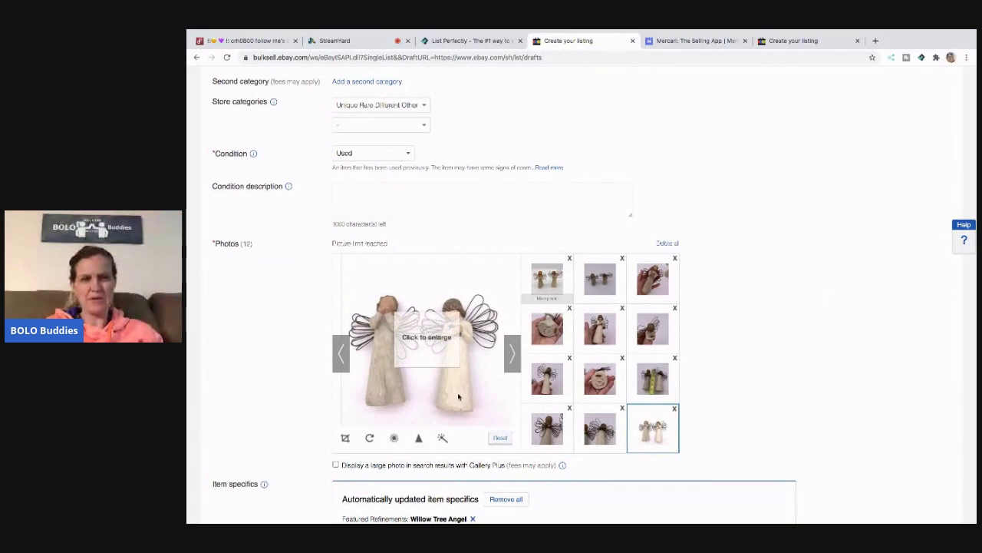
# Raise the contrast of the last angel photo once more and save the edit.
pyautogui.click(394, 438)
pyautogui.moveTo(426, 421); pyautogui.dragTo(436, 419)
pyautogui.click(471, 438)
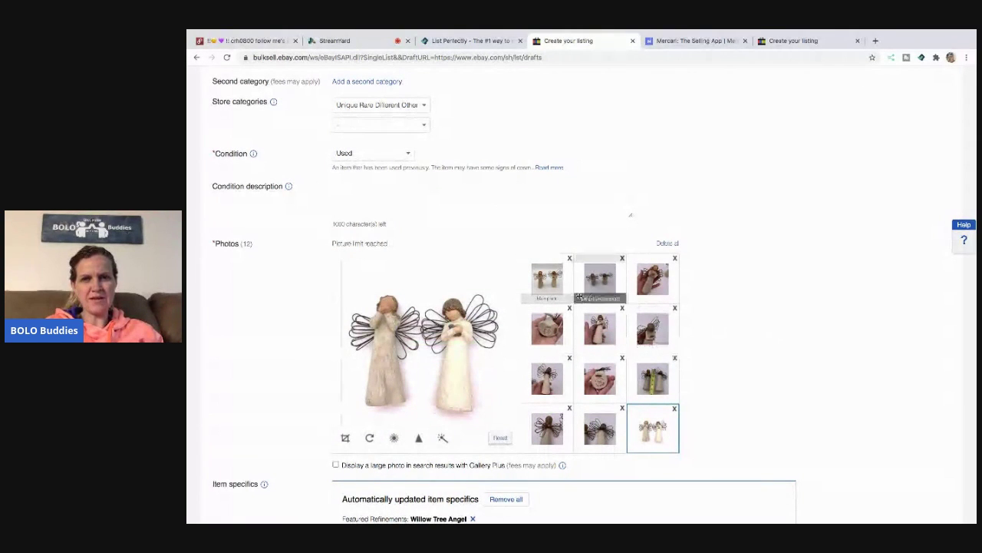
# Set the main photo's brightness to 49 and contrast to 23, and save the edit.
pyautogui.click(547, 278)
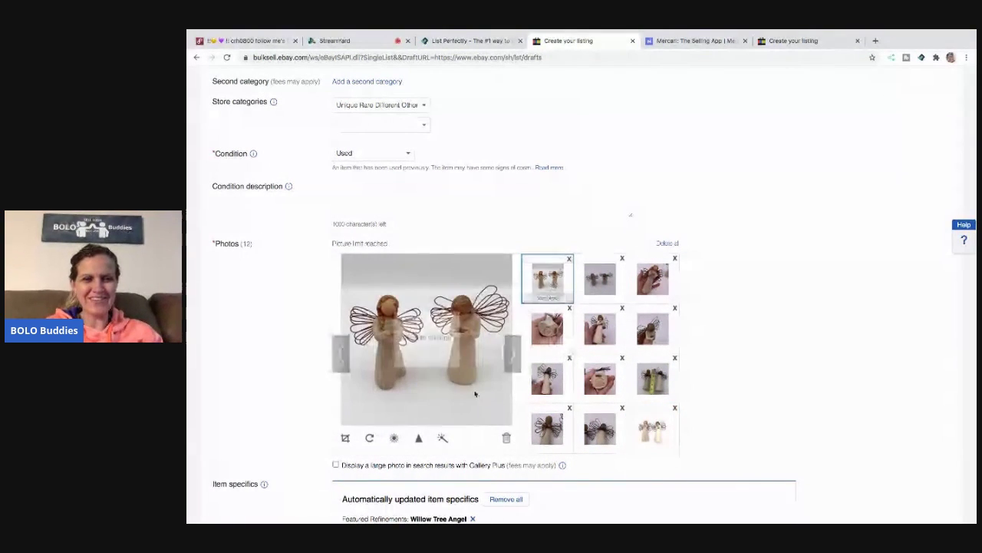
pyautogui.click(393, 438)
pyautogui.moveTo(426, 405)
pyautogui.mouseDown()
pyautogui.moveTo(449, 404)
pyautogui.moveTo(436, 419)
pyautogui.mouseUp()
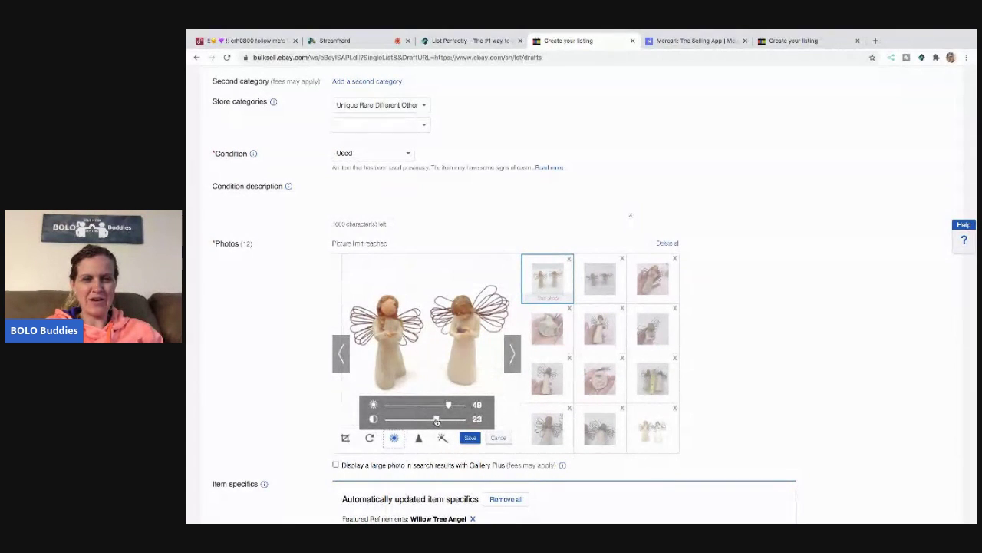
pyautogui.click(469, 437)
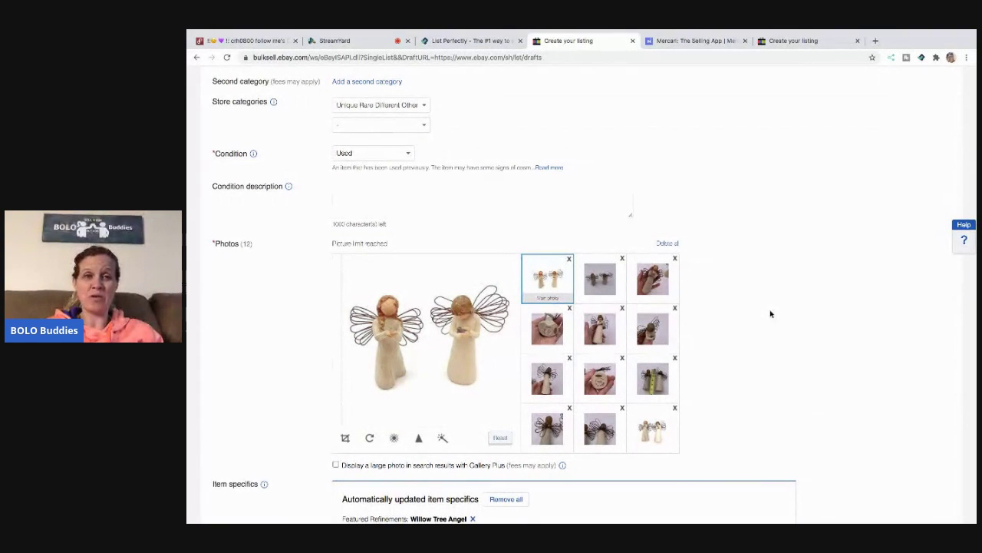
# Reset the last angel photo to its original brightness and contrast.
pyautogui.click(596, 275)
pyautogui.click(646, 433)
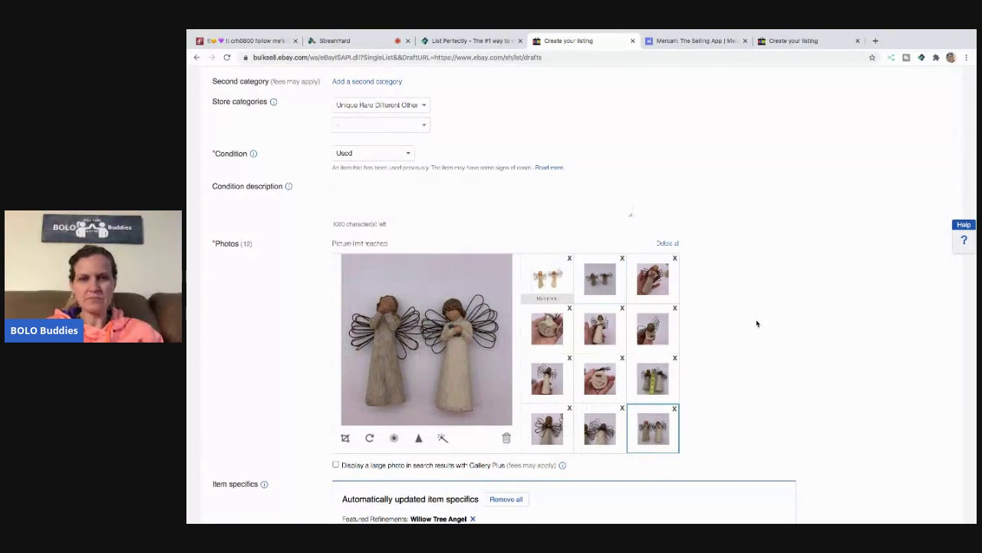
# Set the Buy It Now price to $15.0.
pyautogui.scroll(-4, 756, 324)
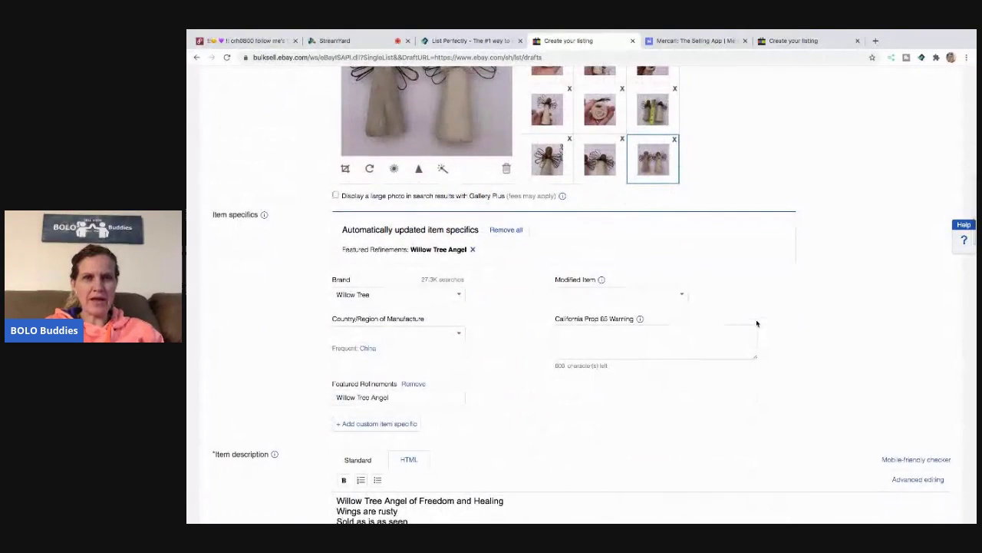
pyautogui.scroll(-3, 757, 323)
pyautogui.scroll(-4, 756, 323)
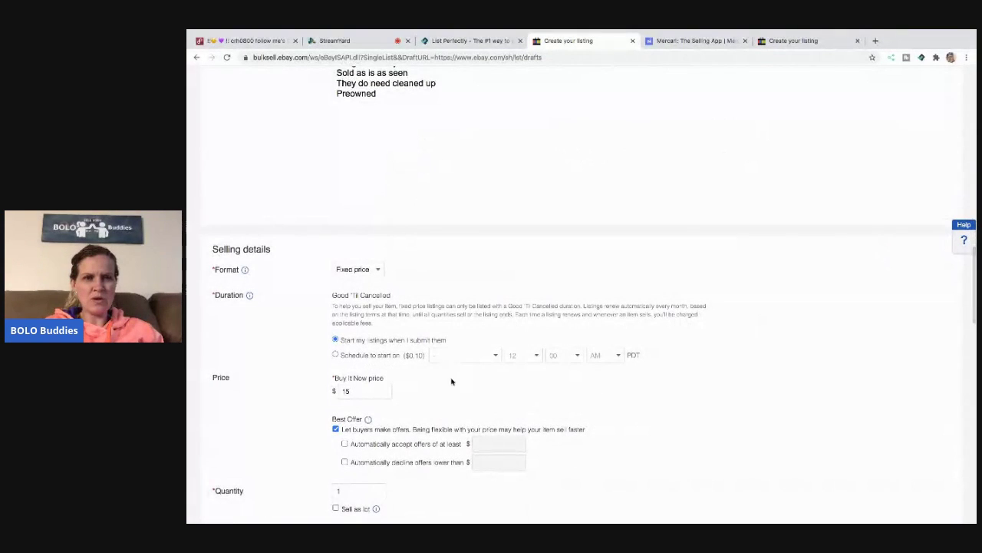
pyautogui.click(366, 393)
pyautogui.write('.0')
pyautogui.click(513, 384)
# Accept domestic returns in the listing's return options.
pyautogui.scroll(-4, 513, 384)
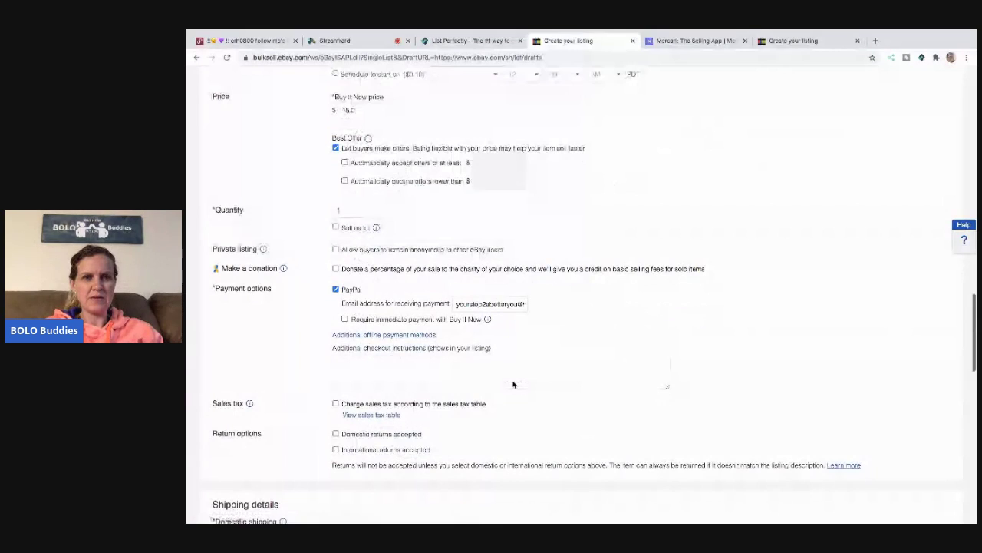
pyautogui.scroll(-4, 514, 381)
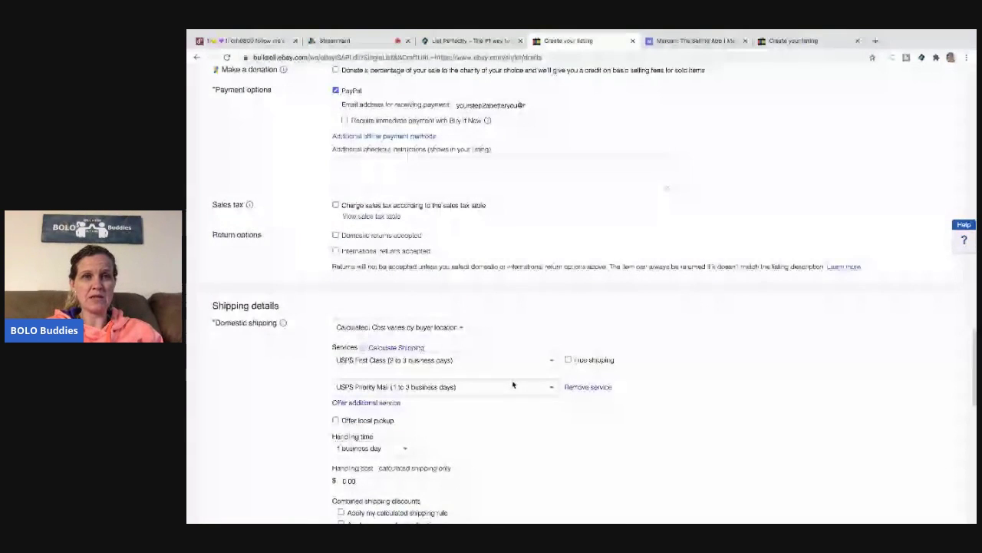
pyautogui.click(335, 167)
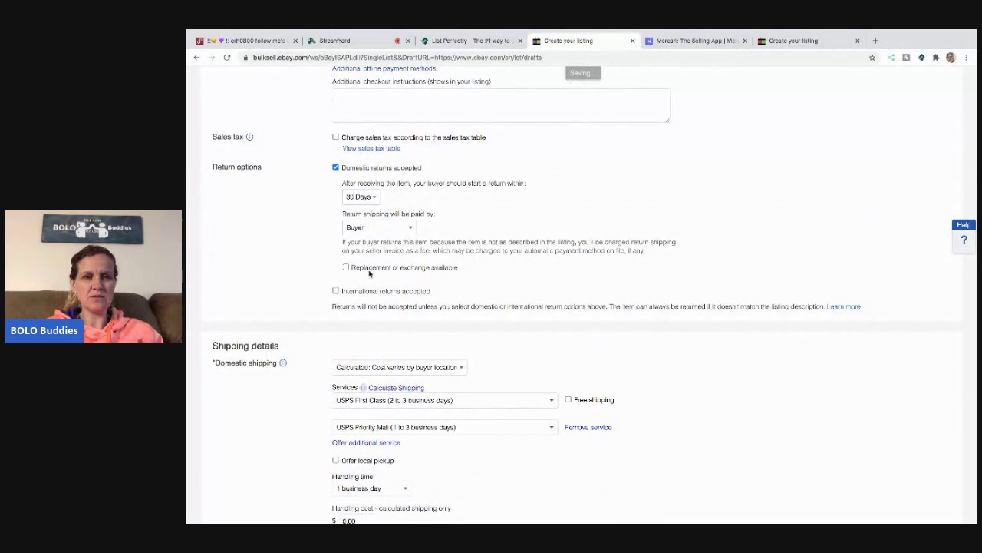
# Set the package dimensions to 10 x 6 x 4 in. and the weight to 0 lbs. 13 oz.
pyautogui.scroll(-4, 369, 274)
pyautogui.click(453, 379)
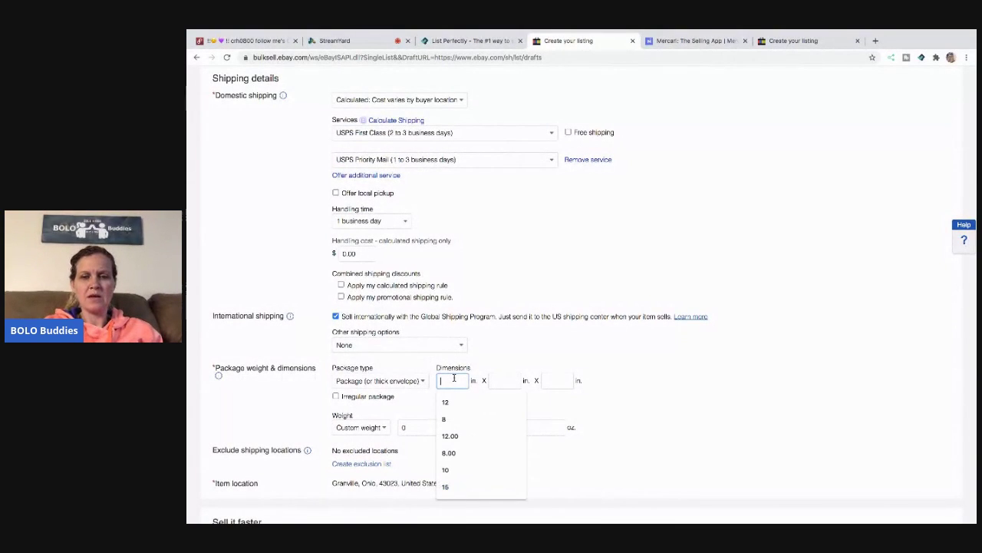
pyautogui.write('10')
pyautogui.press('Tab')
pyautogui.write('6')
pyautogui.press('Tab')
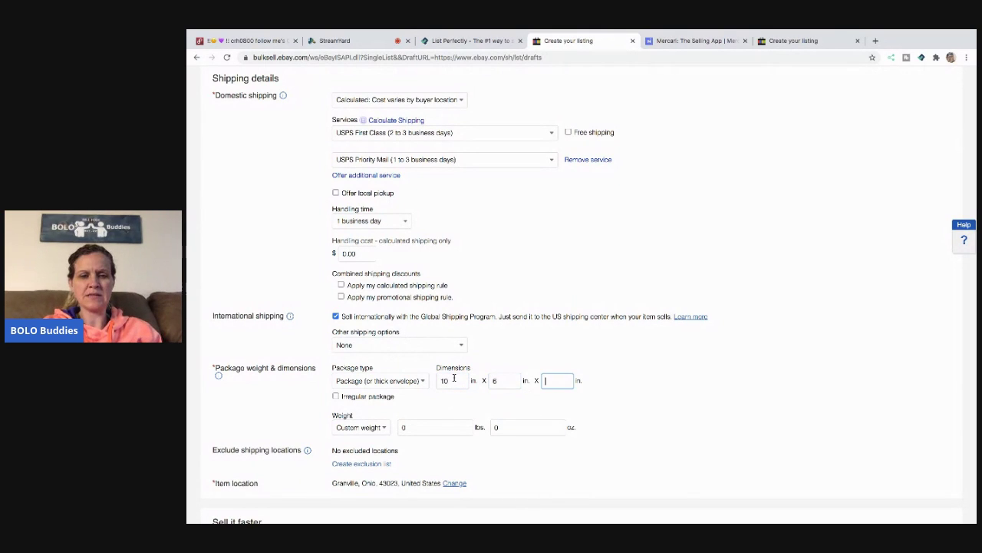
pyautogui.write('4')
pyautogui.press('Tab')
pyautogui.press('Tab')
pyautogui.press('Tab')
pyautogui.press('Tab')
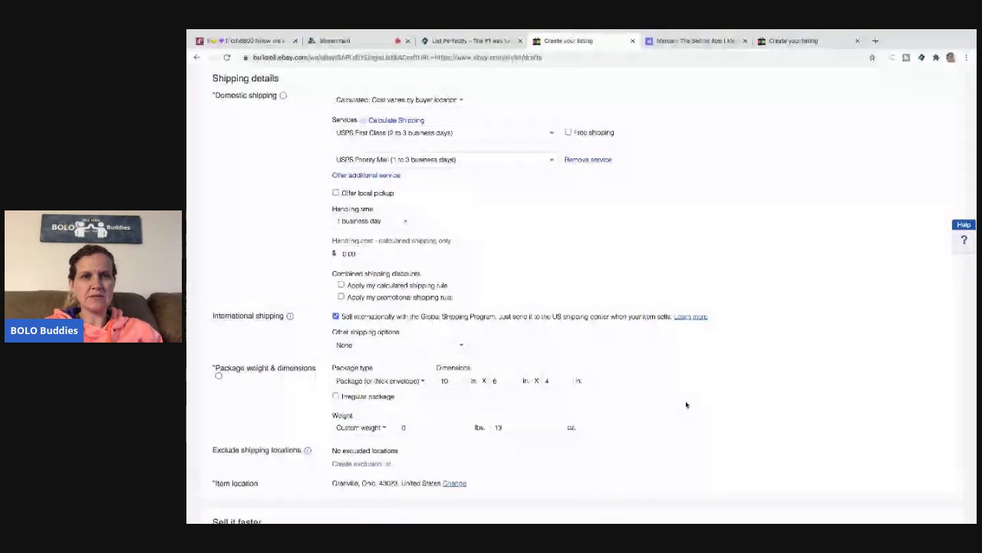
# Apply the calculated and promotional shipping rules, and enable promoted listings at a 1% ad rate.
pyautogui.scroll(-2, 680, 402)
pyautogui.click(341, 201)
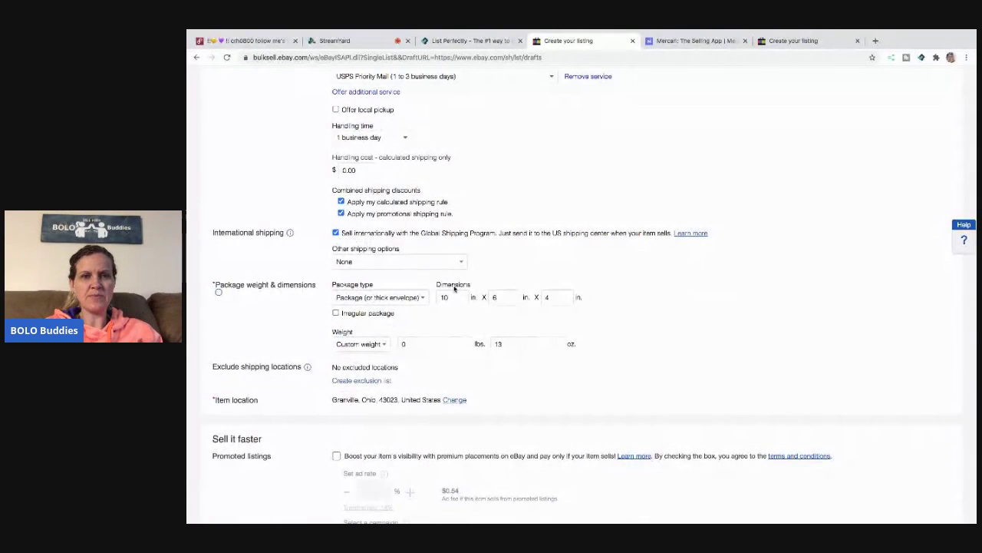
pyautogui.scroll(-4, 454, 288)
pyautogui.click(336, 302)
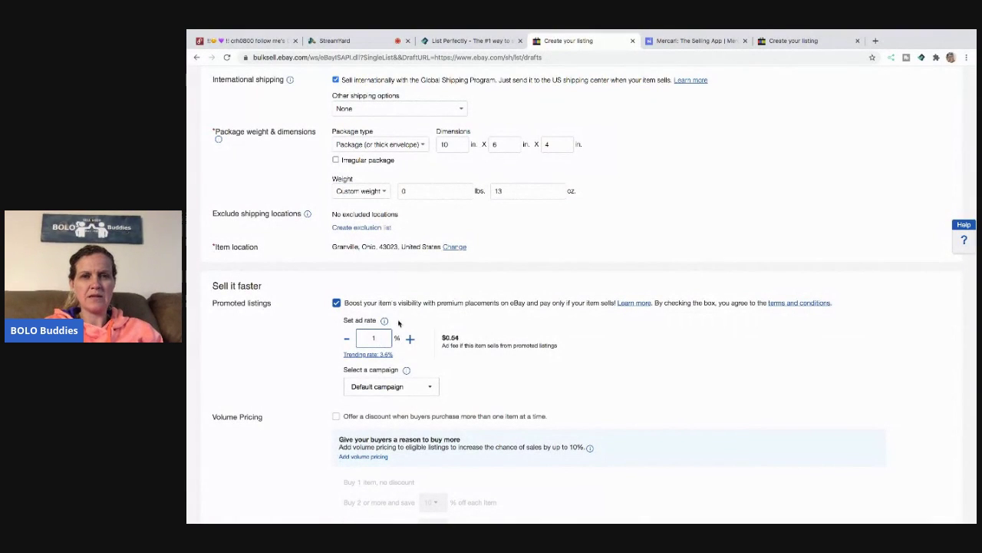
# Publish the Willow Tree angel listing on eBay and close its page.
pyautogui.scroll(-5, 599, 318)
pyautogui.click(241, 477)
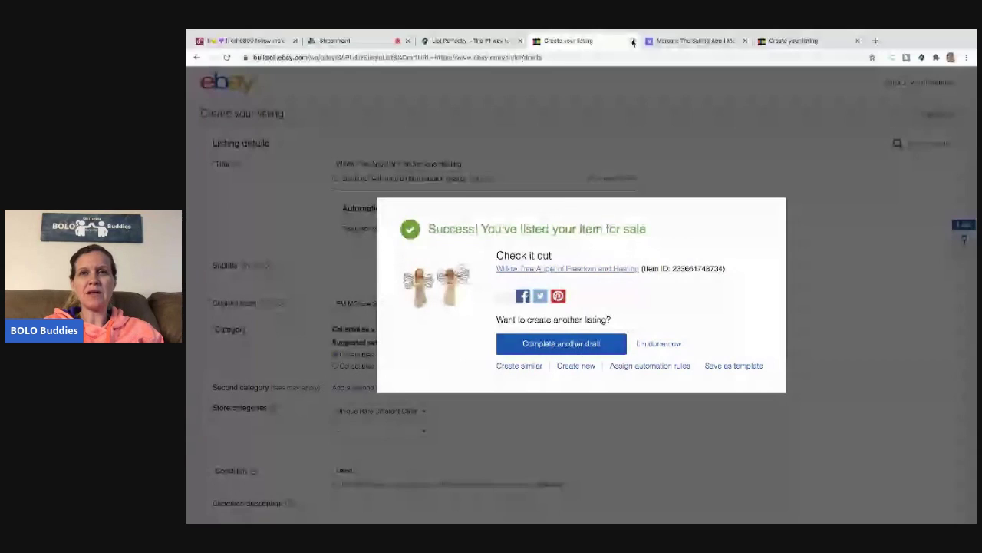
pyautogui.click(632, 40)
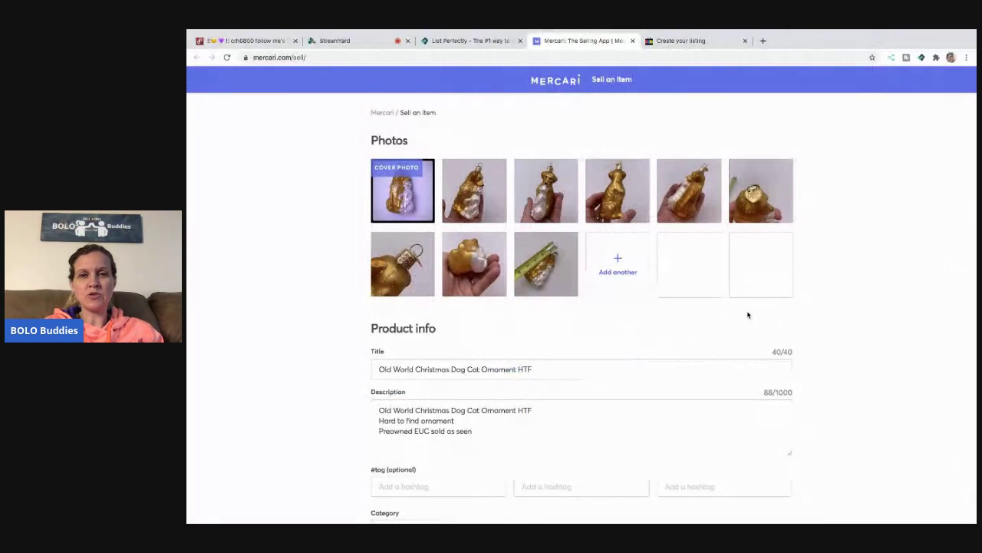
# Add the hashtags #OWC, #Ornament and #Dog to the Mercari listing of the Old World Christmas ornament.
pyautogui.scroll(-2, 748, 313)
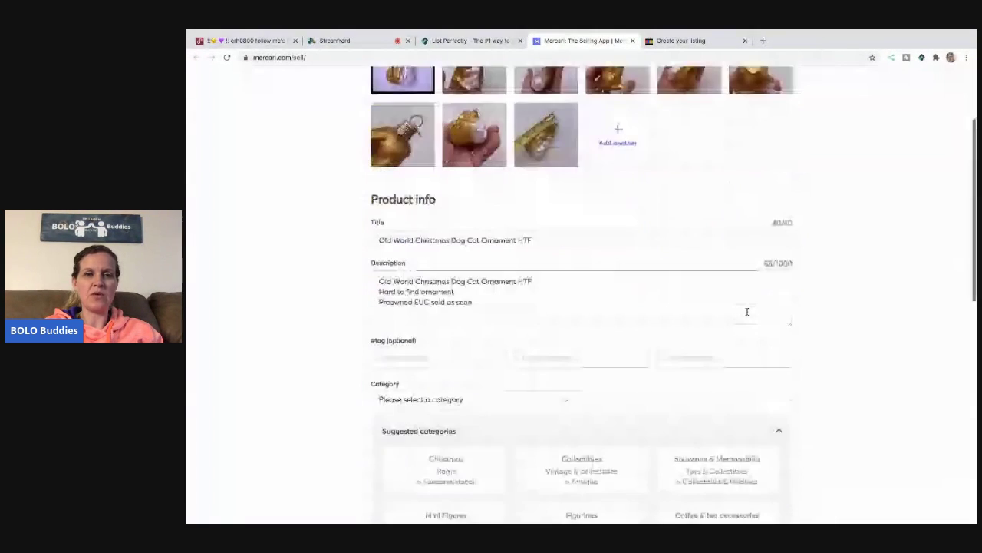
pyautogui.click(478, 358)
pyautogui.write('OWC')
pyautogui.click(573, 357)
pyautogui.write('ORnament')
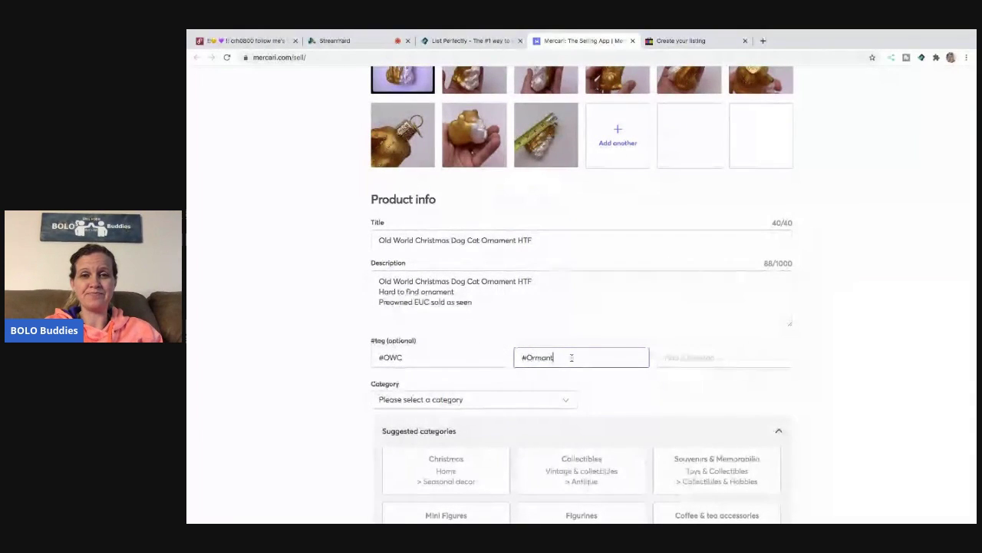
pyautogui.press('BackSpace')
pyautogui.press('BackSpace')
pyautogui.press('BackSpace')
pyautogui.press('BackSpace')
pyautogui.press('BackSpace')
pyautogui.press('BackSpace')
pyautogui.write('n')
pyautogui.press('Tab')
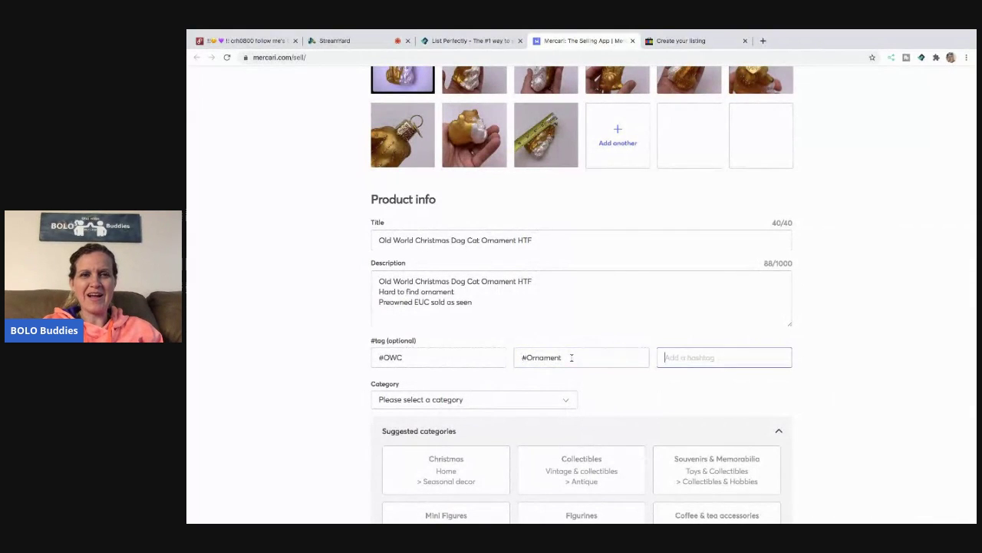
pyautogui.write('#Dog')
# Categorize the ornament as Home > Seasonal decor > Christmas and set its condition to Good.
pyautogui.scroll(-1, 542, 408)
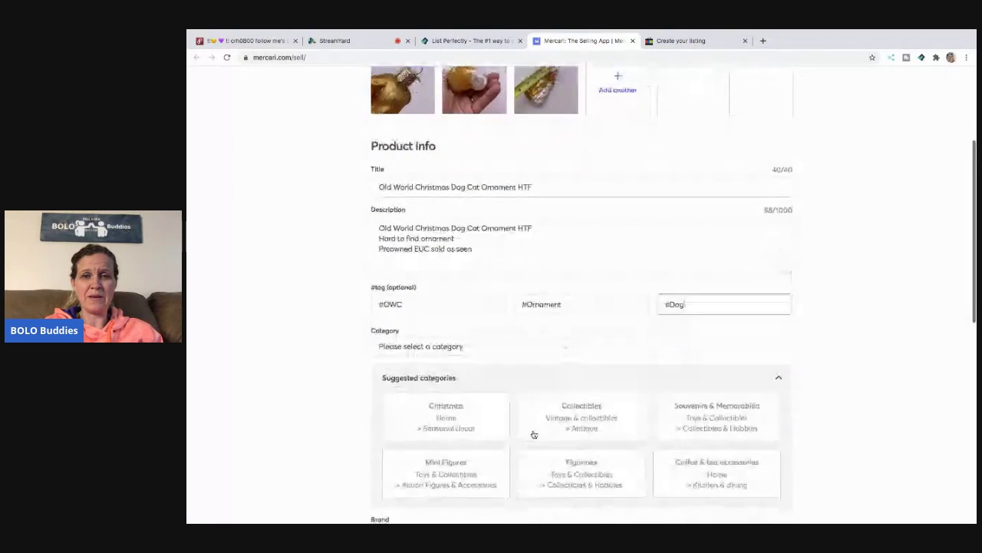
pyautogui.click(442, 411)
pyautogui.scroll(-2, 434, 413)
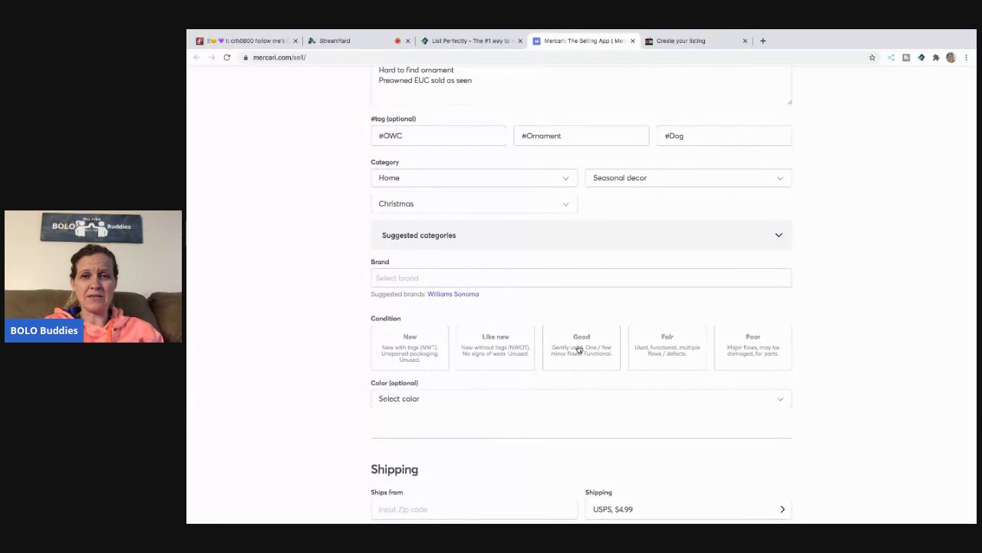
pyautogui.click(580, 349)
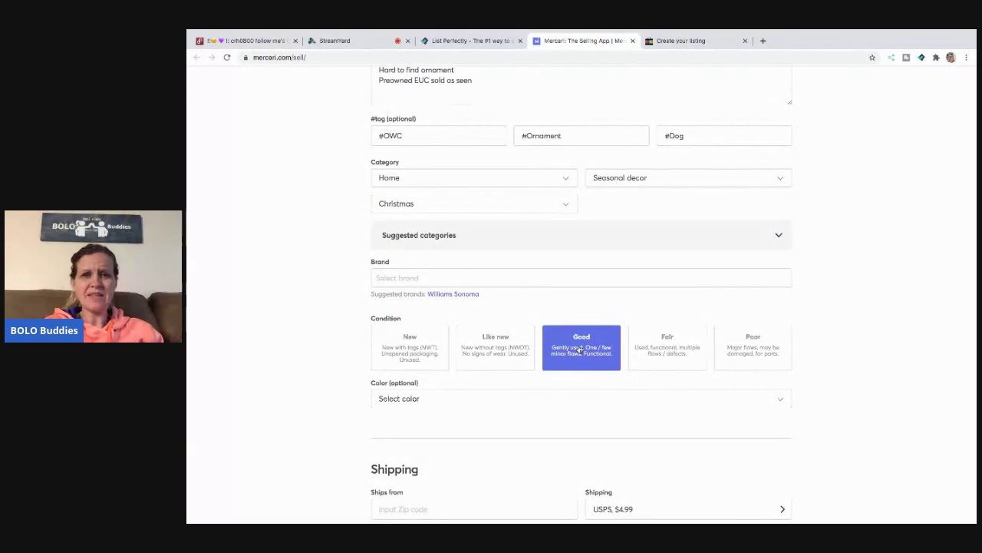
# Fill in the ships-from ZIP code and choose Ship on your own as the shipping method.
pyautogui.scroll(-2, 579, 349)
pyautogui.click(531, 382)
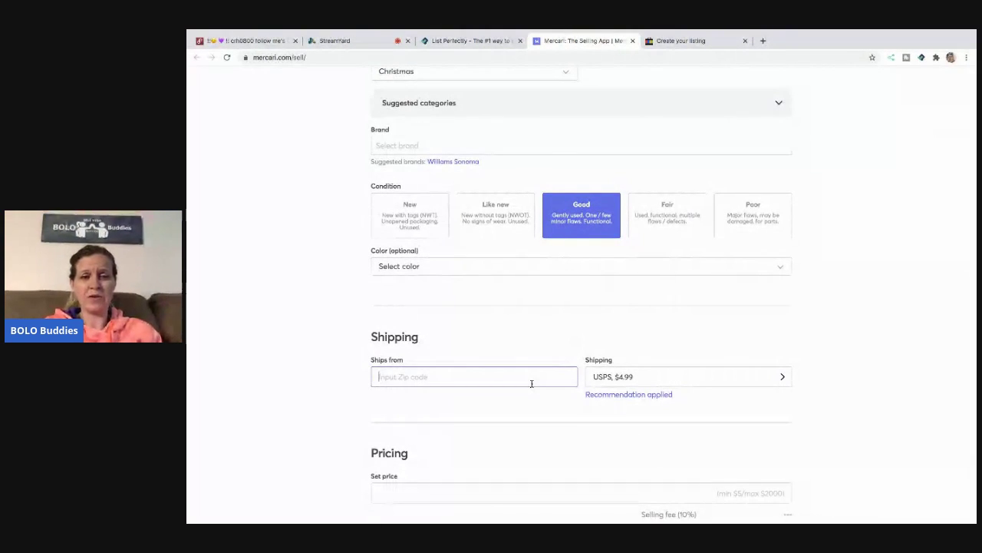
pyautogui.click(645, 377)
pyautogui.click(559, 211)
pyautogui.click(517, 350)
pyautogui.click(575, 428)
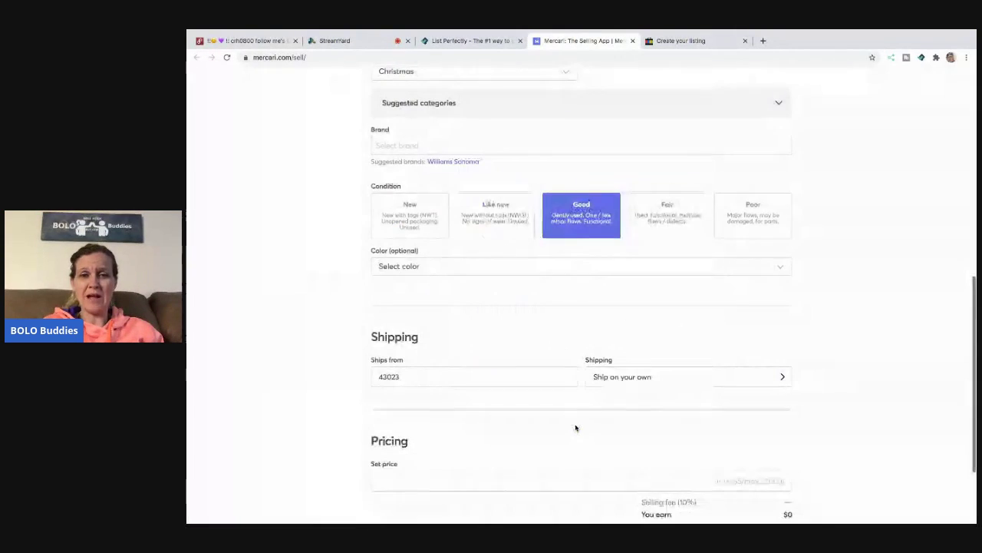
# Check the ornament's Buy It Now price in its eBay draft and set the Mercari price to $35.
pyautogui.scroll(-2, 714, 404)
pyautogui.click(764, 360)
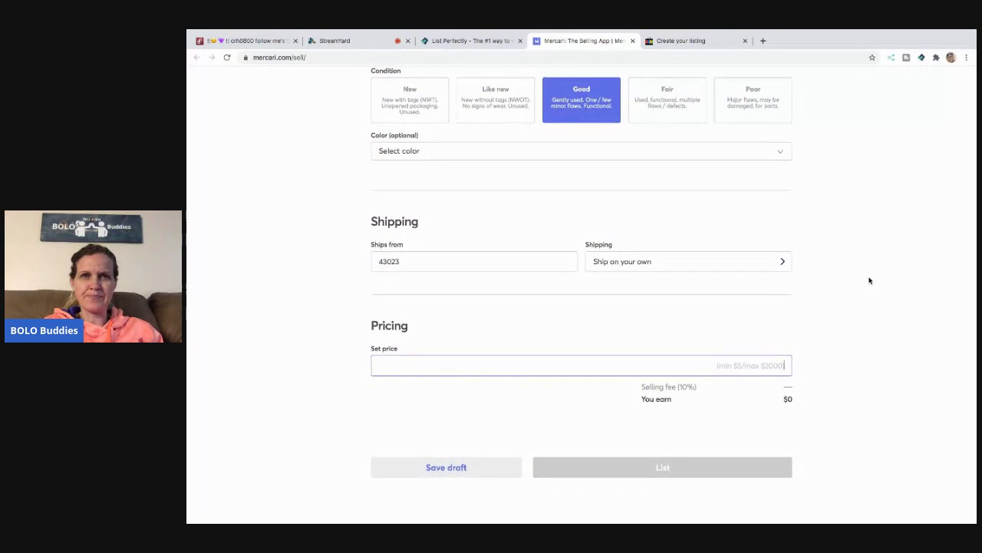
pyautogui.scroll(5, 869, 280)
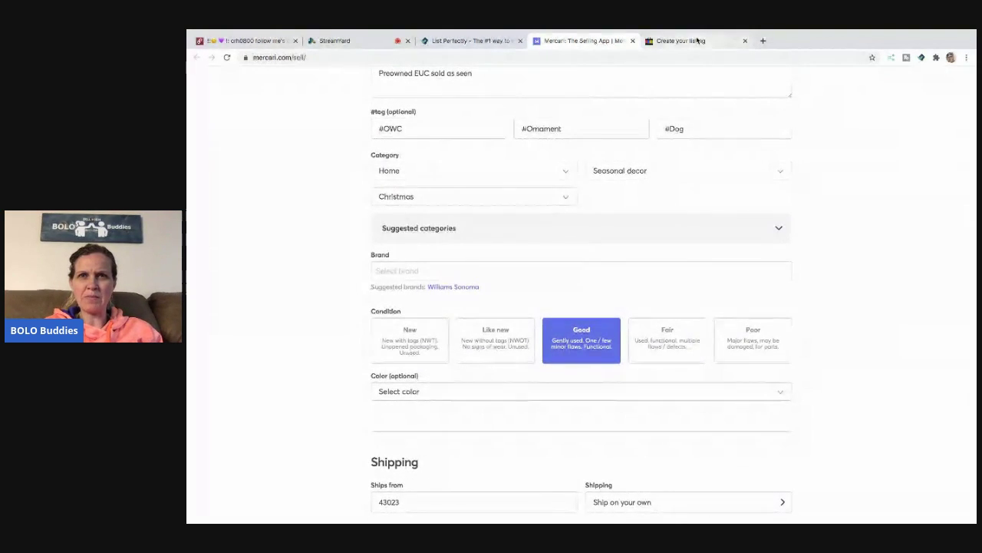
pyautogui.click(700, 46)
pyautogui.scroll(-6, 699, 287)
pyautogui.scroll(-10, 701, 291)
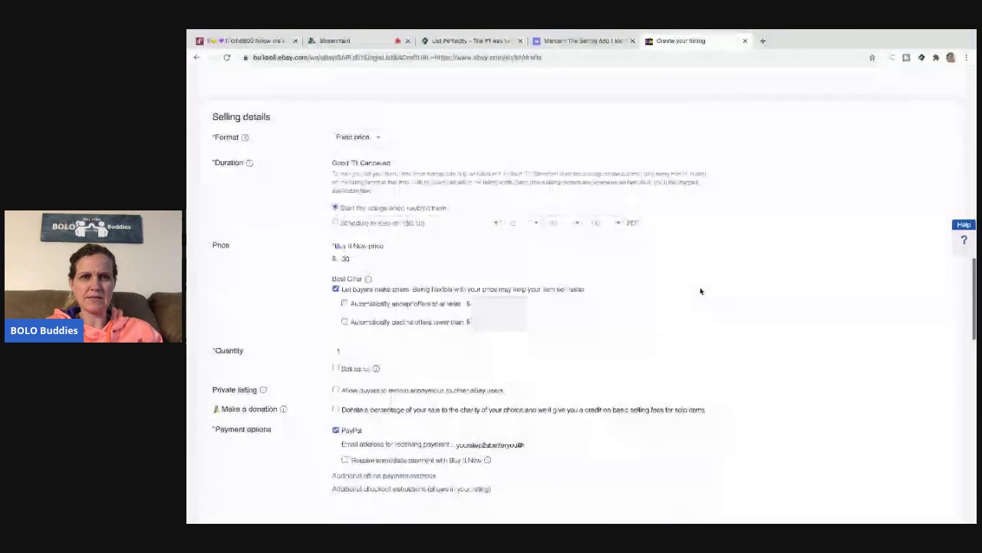
pyautogui.scroll(11, 701, 291)
pyautogui.click(599, 40)
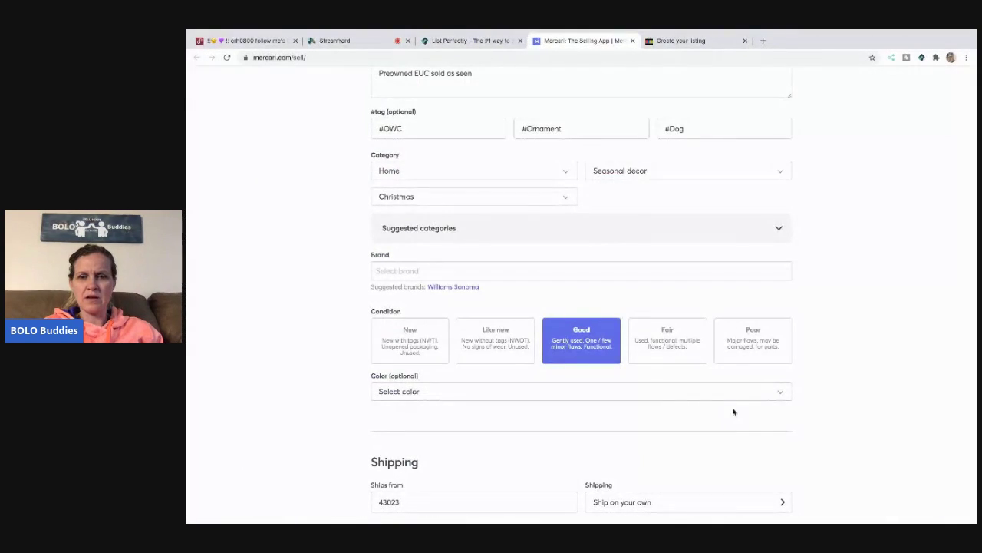
pyautogui.scroll(-3, 729, 426)
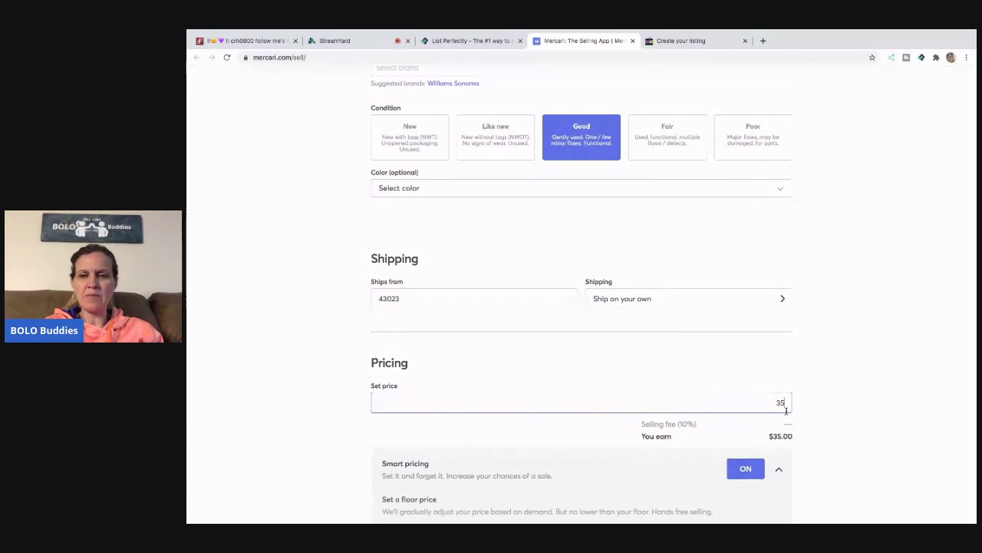
# Turn off Smart pricing, publish the ornament on Mercari and close its listing page.
pyautogui.click(746, 469)
pyautogui.scroll(-1, 745, 471)
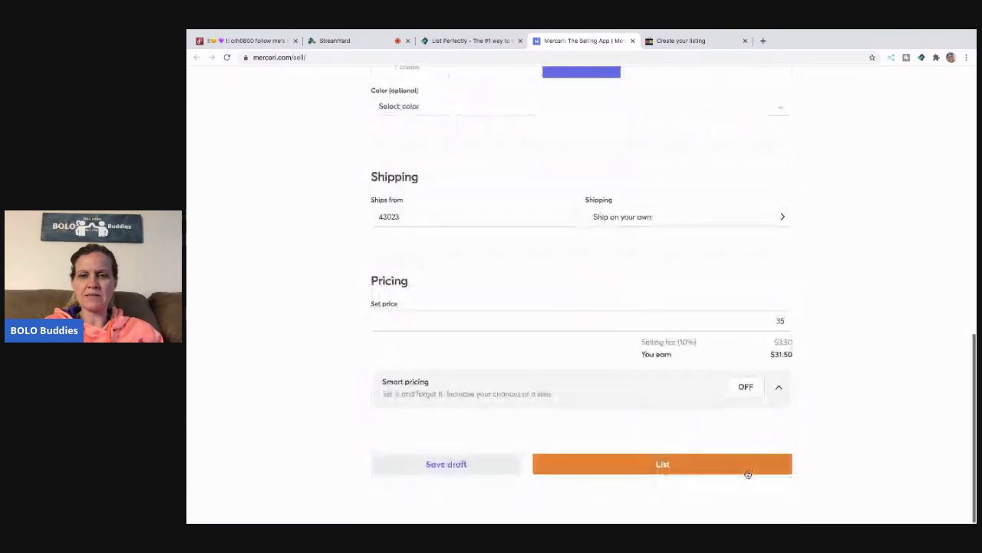
pyautogui.click(664, 467)
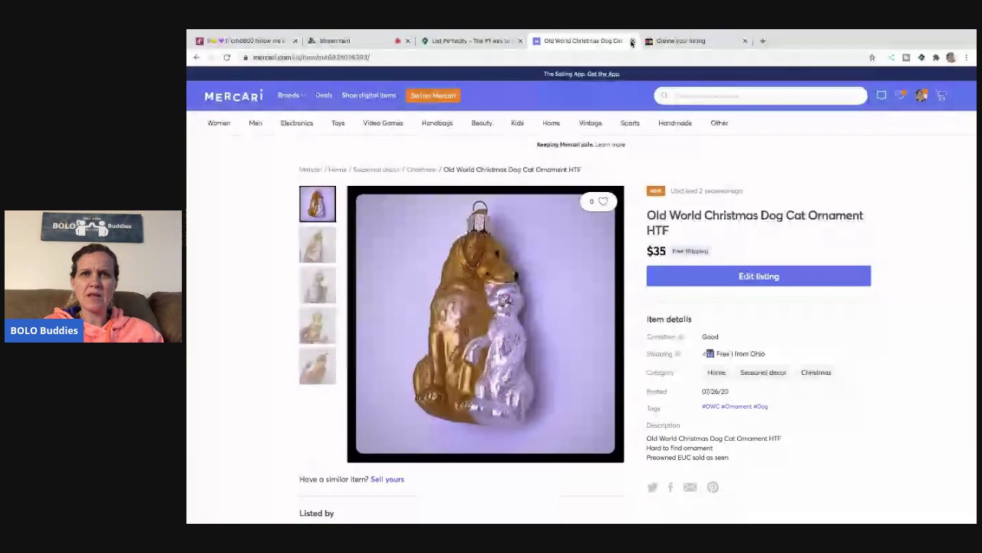
pyautogui.click(632, 41)
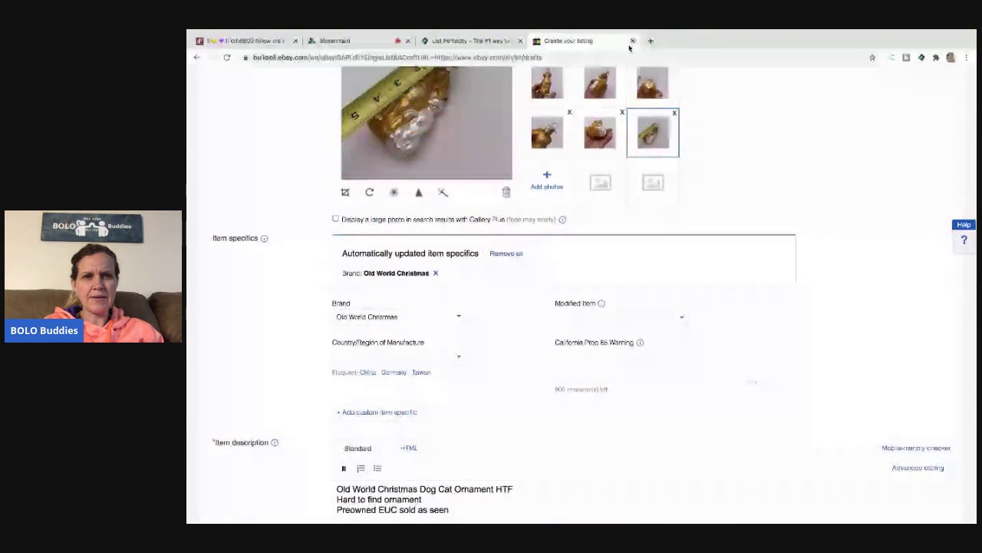
# Insert "Glass" before "Ornament" in the title of the eBay ornament listing.
pyautogui.scroll(-1, 579, 250)
pyautogui.scroll(3, 495, 264)
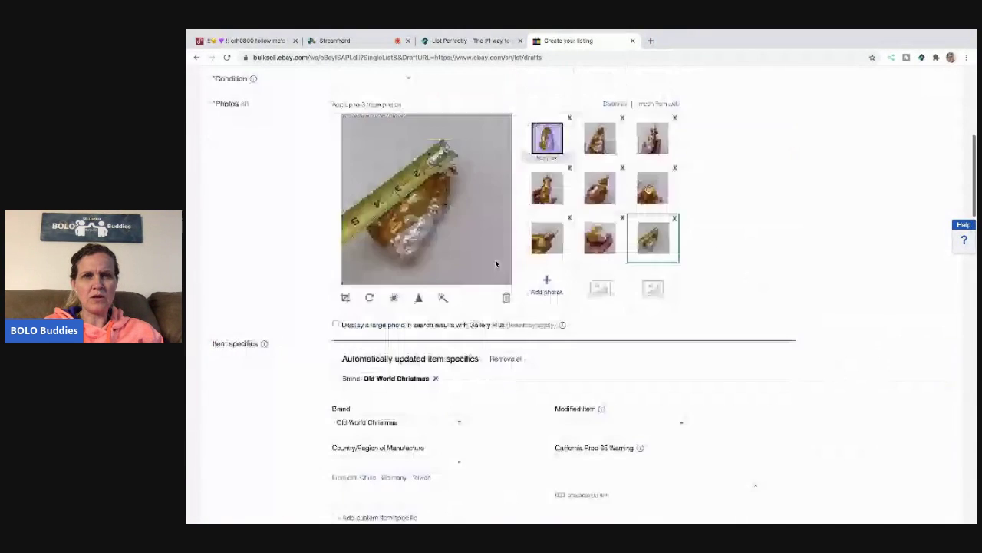
pyautogui.scroll(5, 495, 263)
pyautogui.scroll(-1, 460, 192)
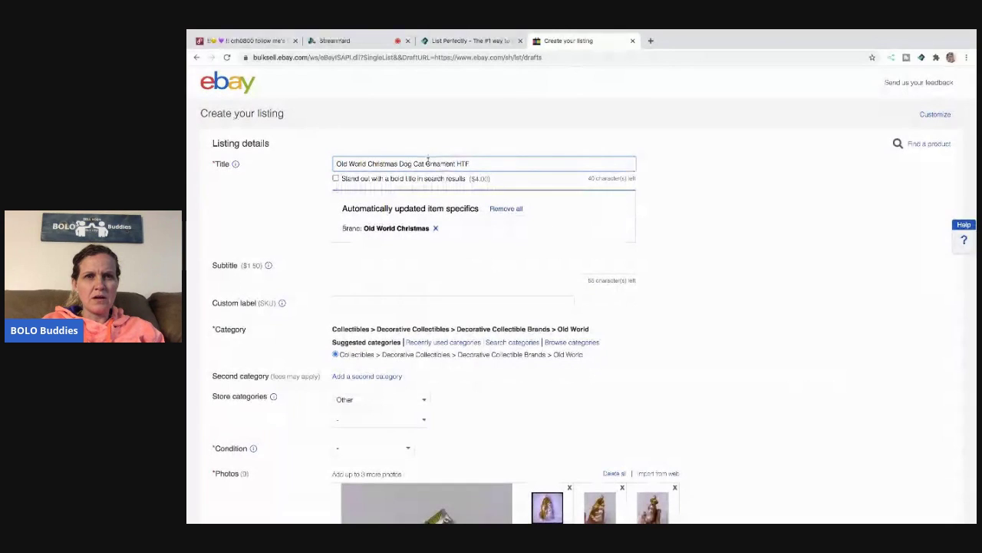
pyautogui.click(426, 163)
pyautogui.write('&')
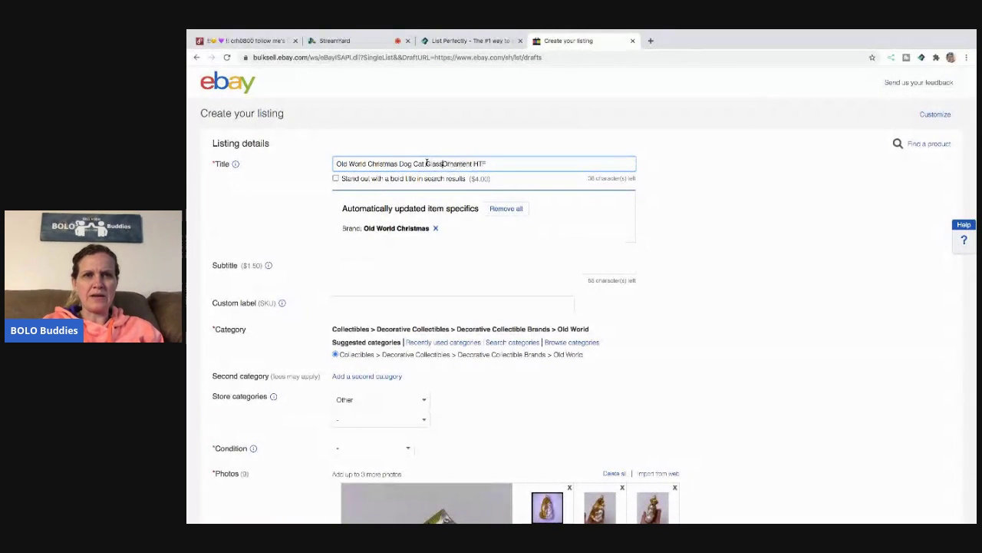
# Set the ornament's custom label (SKU) to PM MC tote 26.
pyautogui.click(389, 305)
pyautogui.write('PM MC tote ')
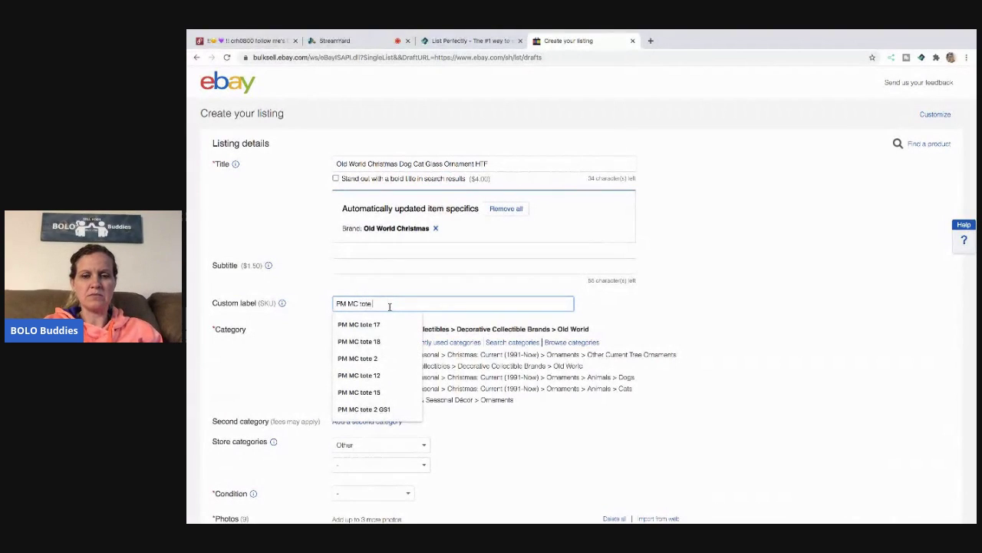
pyautogui.write('16')
# Choose the store category Unique Rare Different Other and set the item's condition to Used.
pyautogui.click(421, 445)
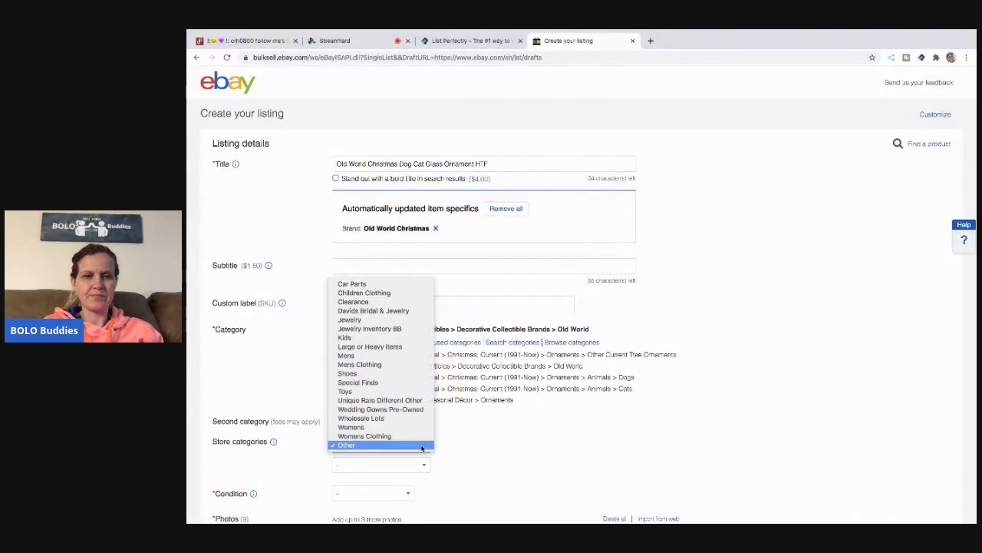
pyautogui.click(415, 401)
pyautogui.scroll(-3, 411, 390)
pyautogui.click(407, 379)
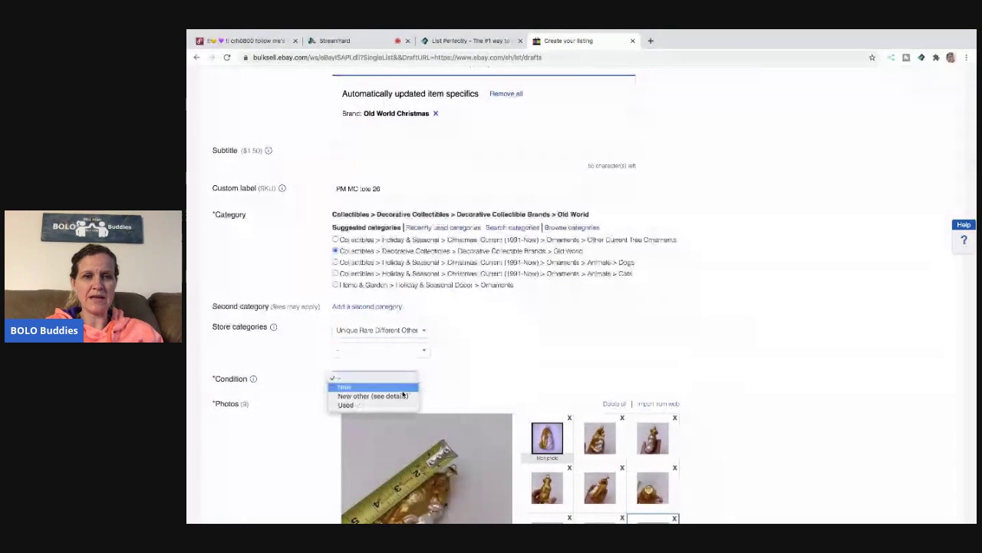
pyautogui.click(387, 403)
pyautogui.scroll(-3, 564, 292)
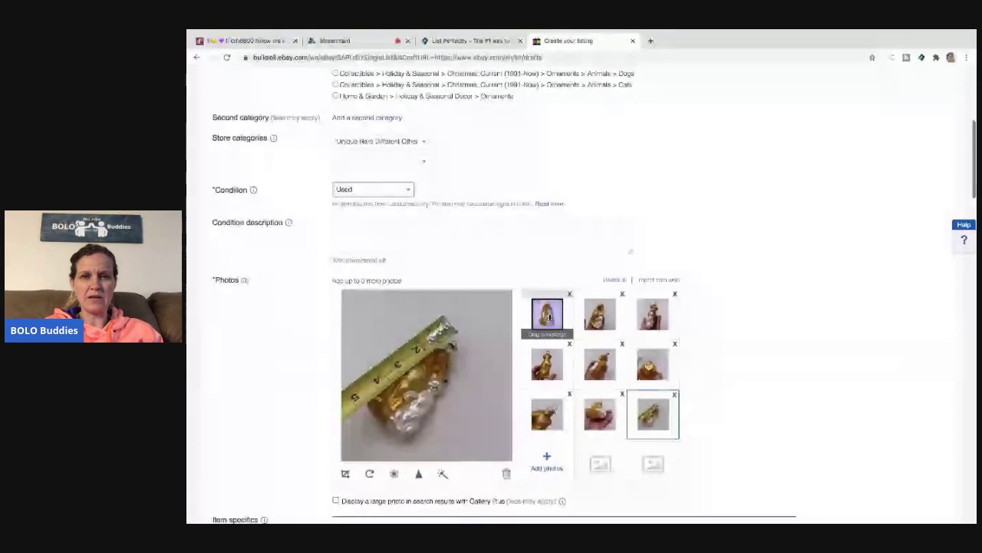
pyautogui.click(547, 315)
pyautogui.click(393, 475)
pyautogui.moveTo(426, 440); pyautogui.dragTo(458, 454)
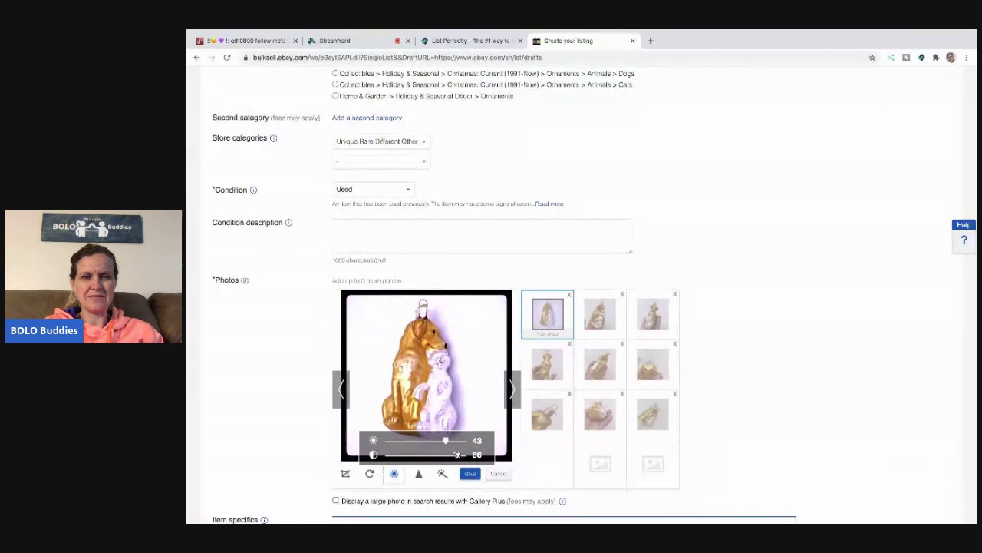
pyautogui.click(499, 474)
# Set the ornament's Buy It Now price to $30.0.
pyautogui.scroll(-3, 711, 216)
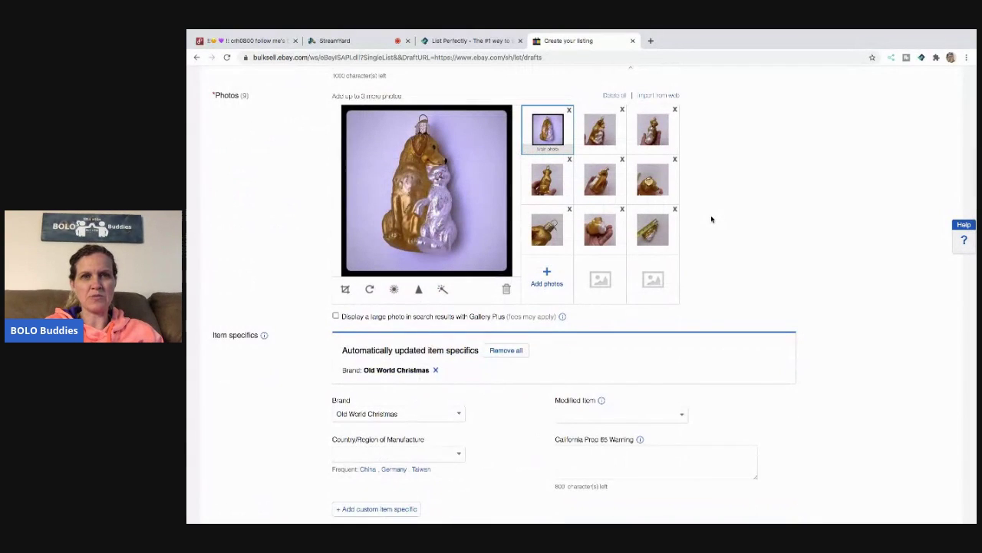
pyautogui.scroll(-2, 711, 219)
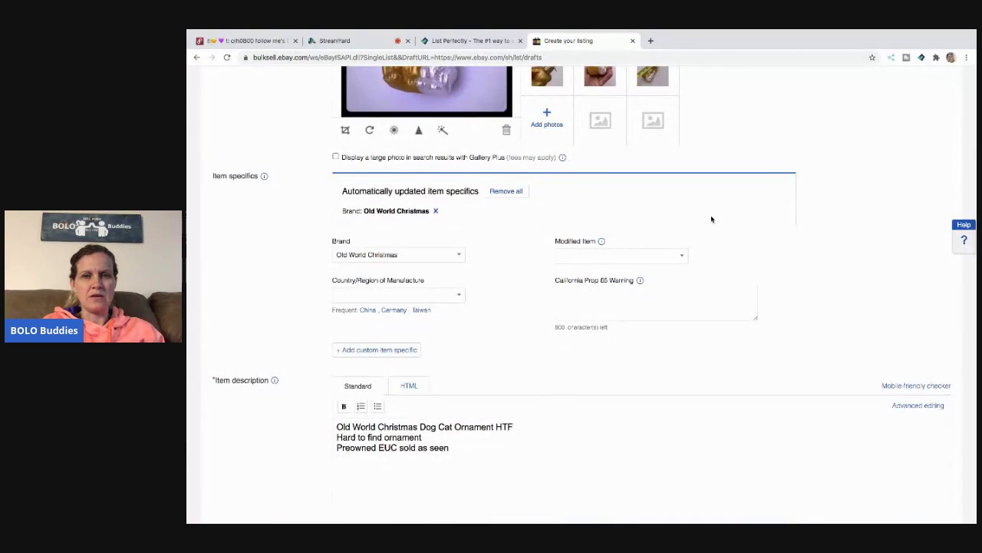
pyautogui.scroll(-3, 710, 218)
pyautogui.scroll(-5, 711, 219)
pyautogui.click(374, 317)
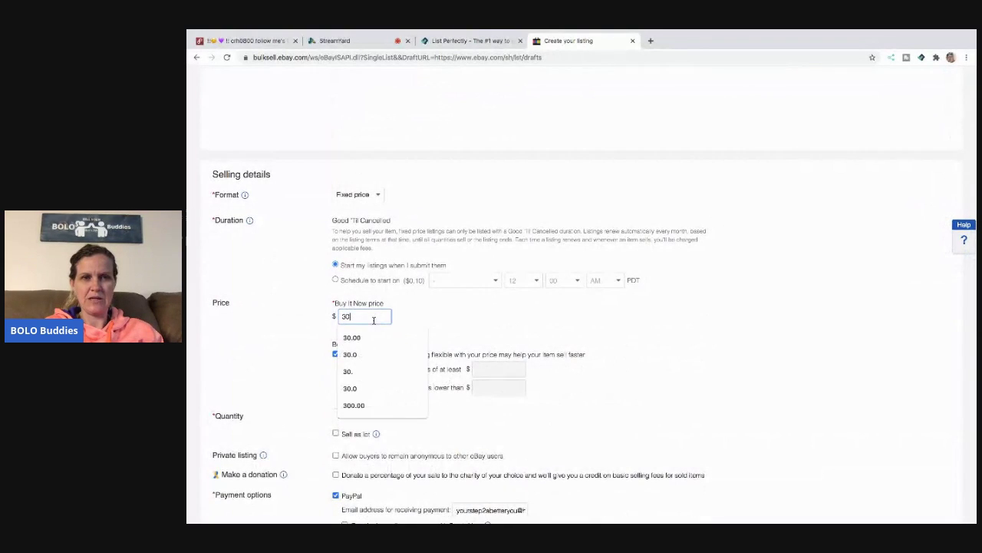
pyautogui.write('.0')
pyautogui.click(494, 310)
pyautogui.scroll(-5, 499, 307)
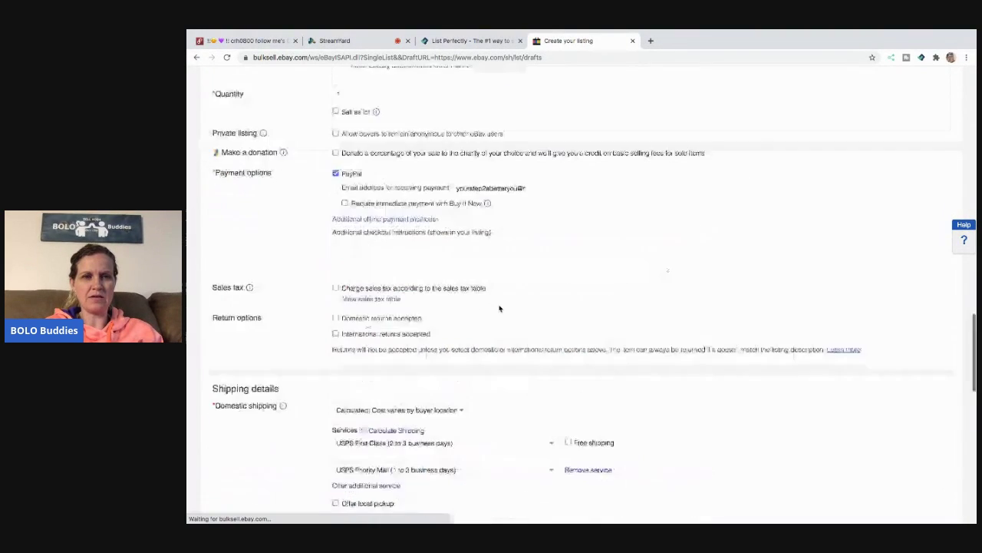
# Accept domestic returns for the ornament and set its package dimensions to 8 x 6 x 4 in.
pyautogui.scroll(-1, 500, 308)
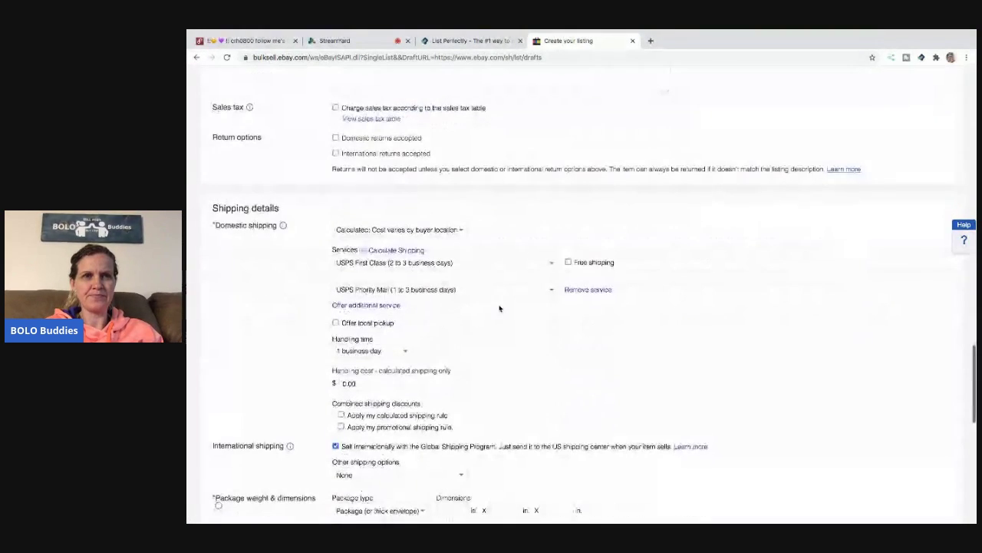
pyautogui.click(335, 140)
pyautogui.scroll(-3, 454, 330)
pyautogui.click(451, 322)
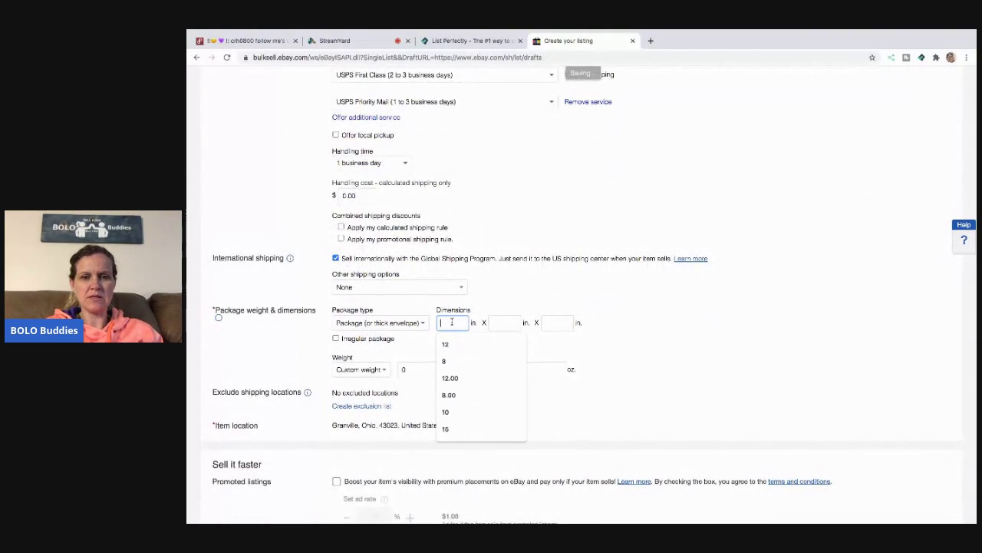
pyautogui.write('8')
pyautogui.press('Tab')
pyautogui.write('6')
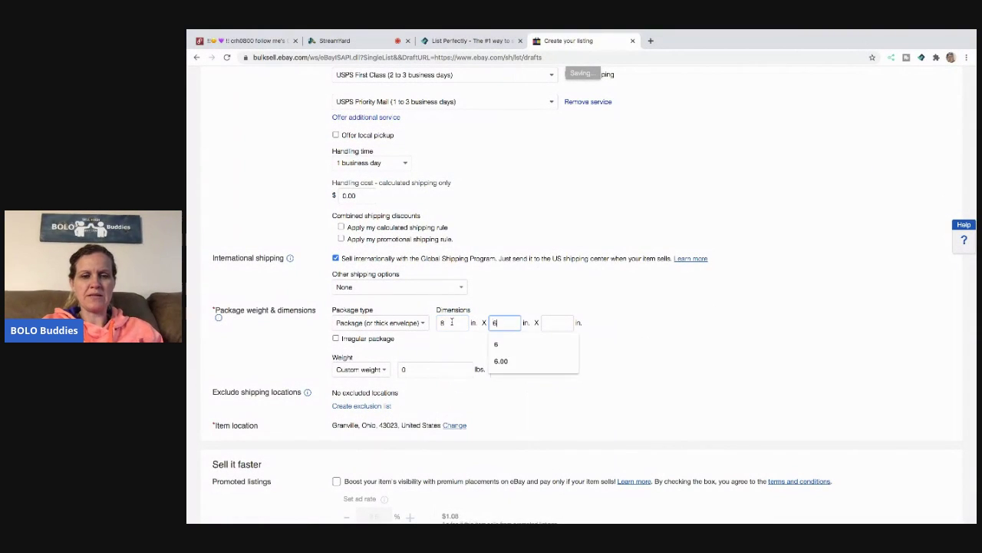
pyautogui.press('Tab')
pyautogui.write('4')
# Set the package weight to 10 oz and apply both the calculated and promotional combined shipping rules.
pyautogui.press('Tab')
pyautogui.press('Tab')
pyautogui.press('Tab')
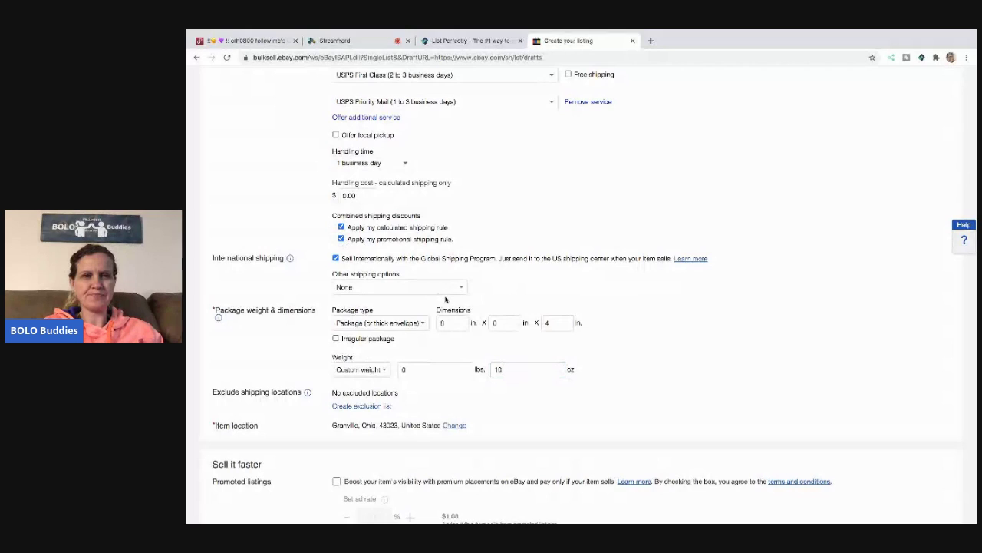
# Promote the ornament listing at a 1% ad rate and publish it on eBay, closing the finished listing page.
pyautogui.scroll(-2, 445, 299)
pyautogui.click(336, 343)
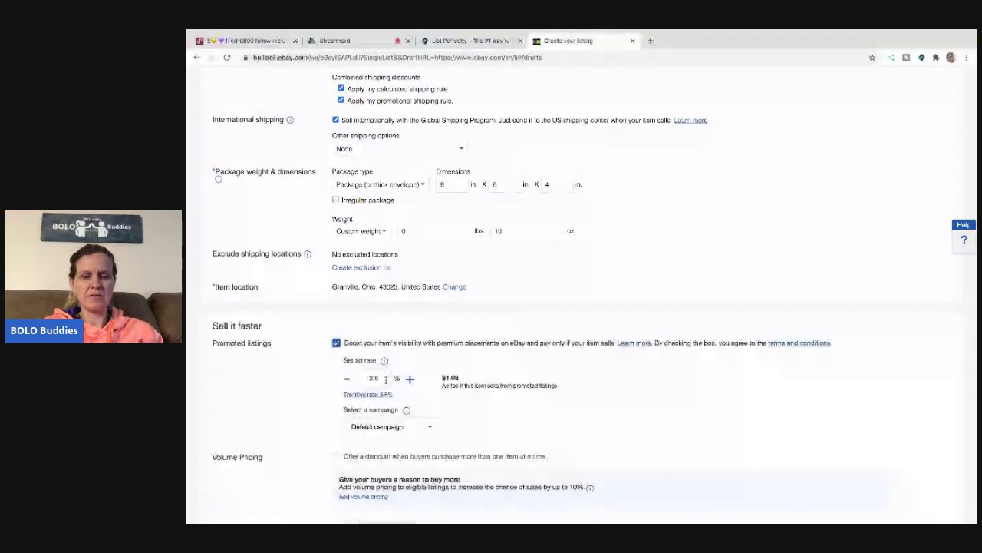
pyautogui.scroll(-3, 537, 315)
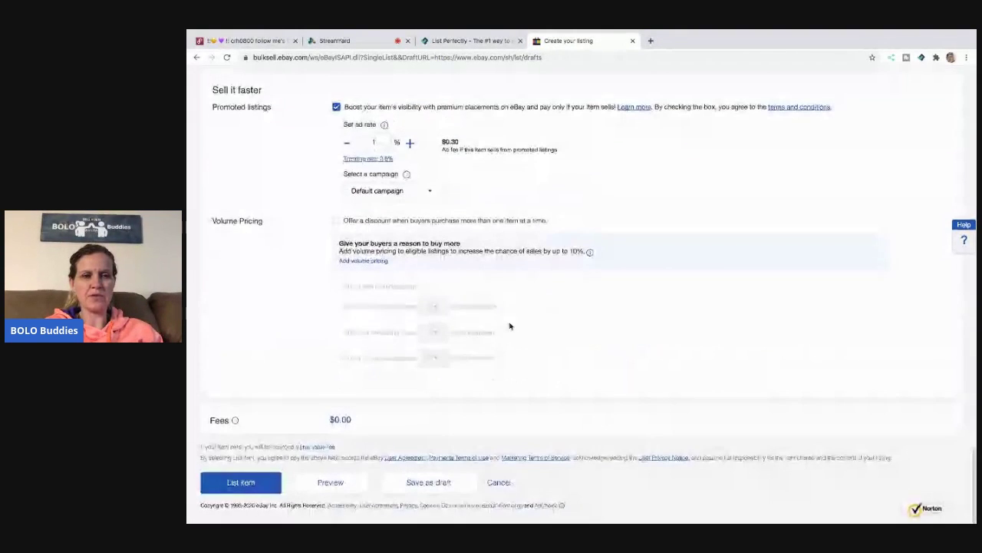
pyautogui.click(256, 482)
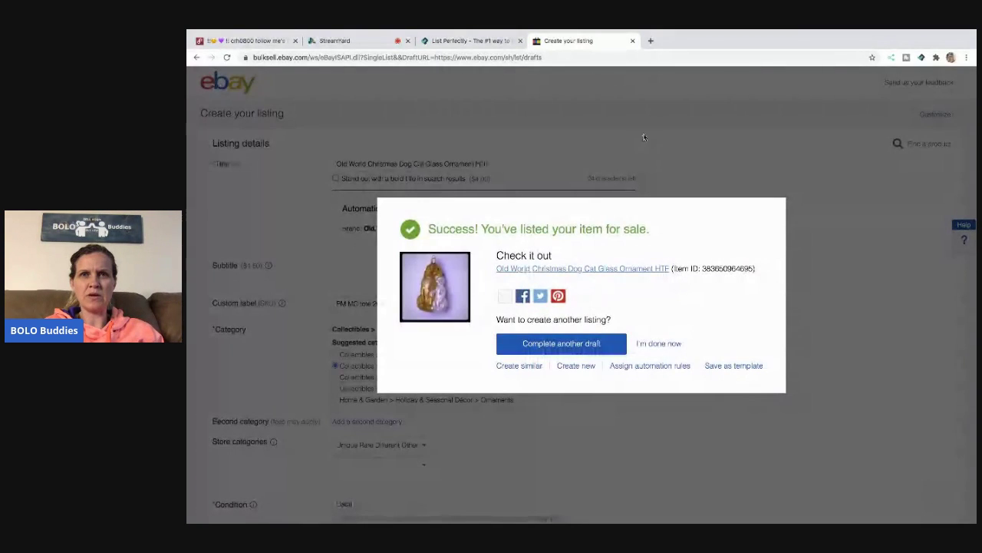
pyautogui.click(633, 41)
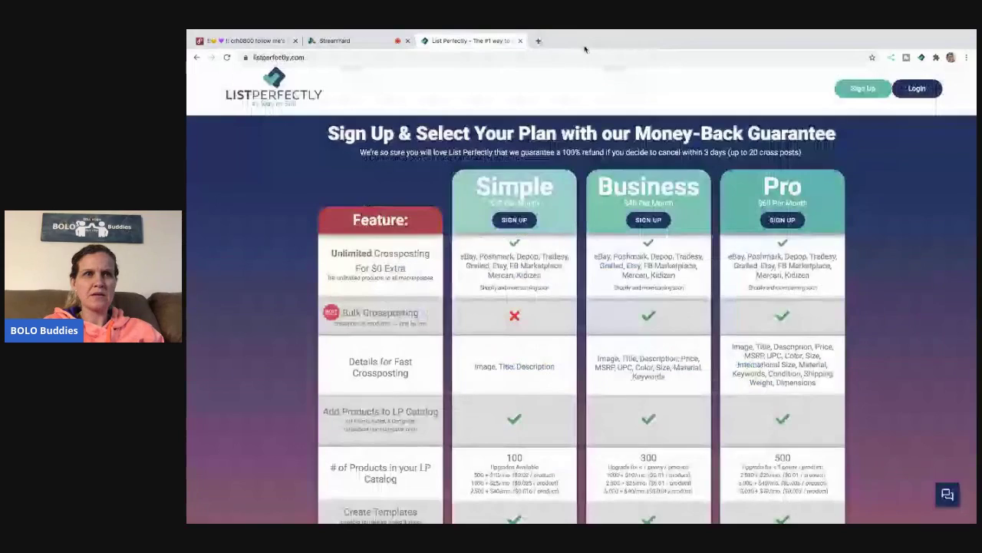
# Return to the Poshmark closet with the crosslisting selection and switch to the StreamYard studio.
pyautogui.click(238, 40)
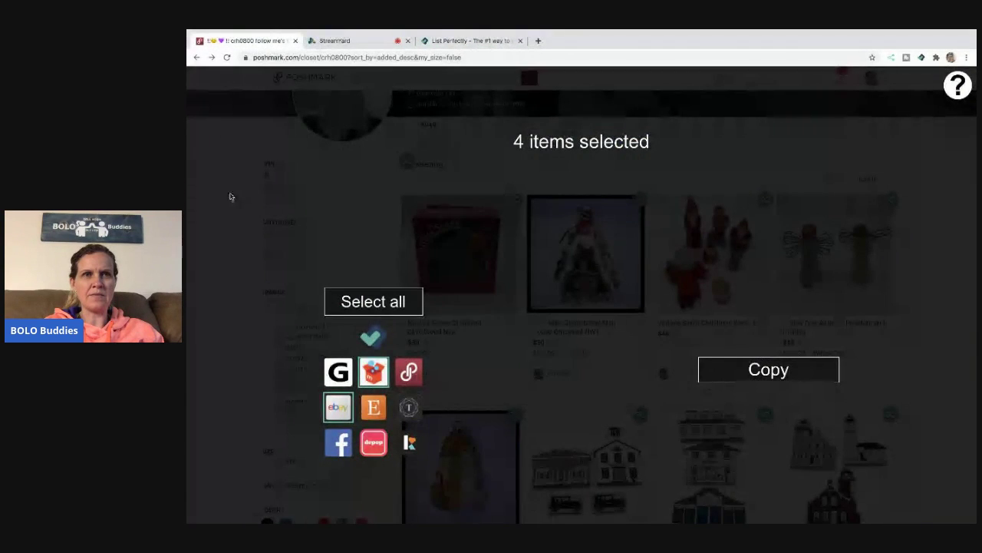
pyautogui.click(231, 195)
pyautogui.click(337, 40)
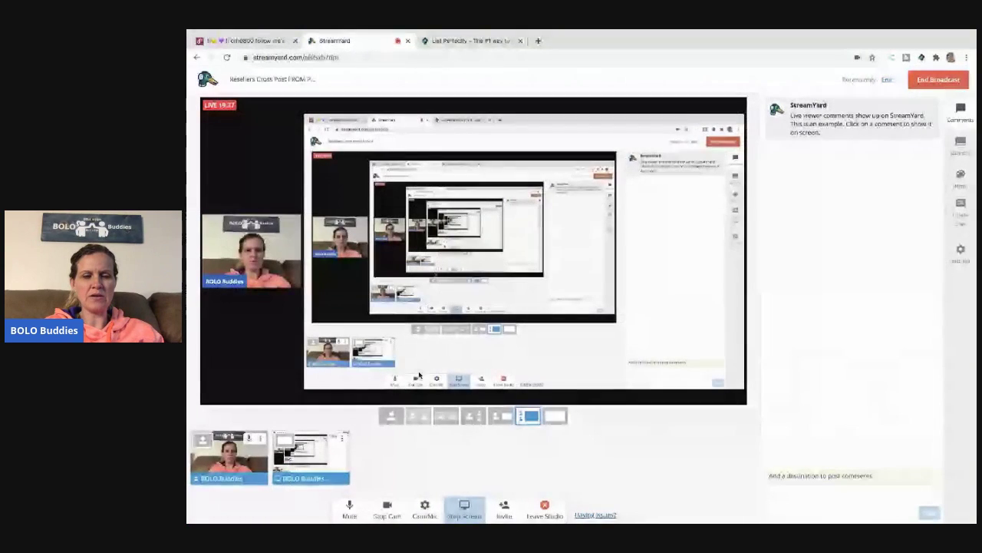